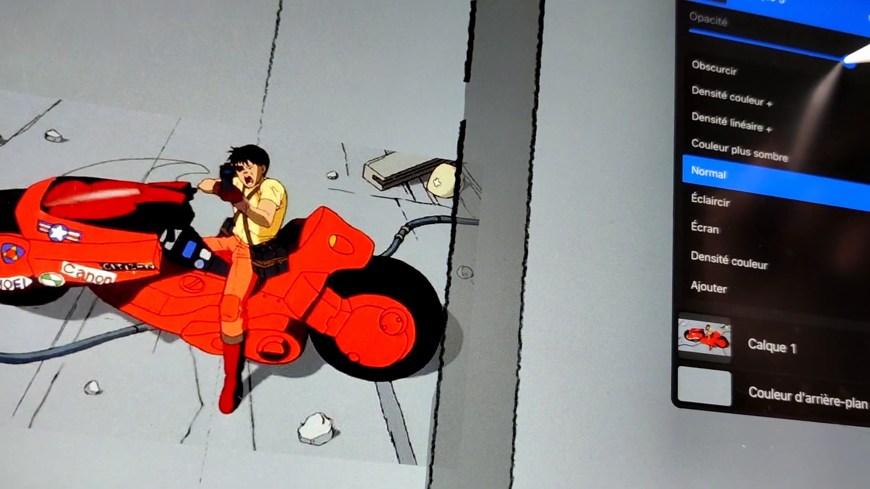
Step: Close the layer's blend mode options and hide Calque 1, the layer with the red motorcycle reference image
click(867, 18)
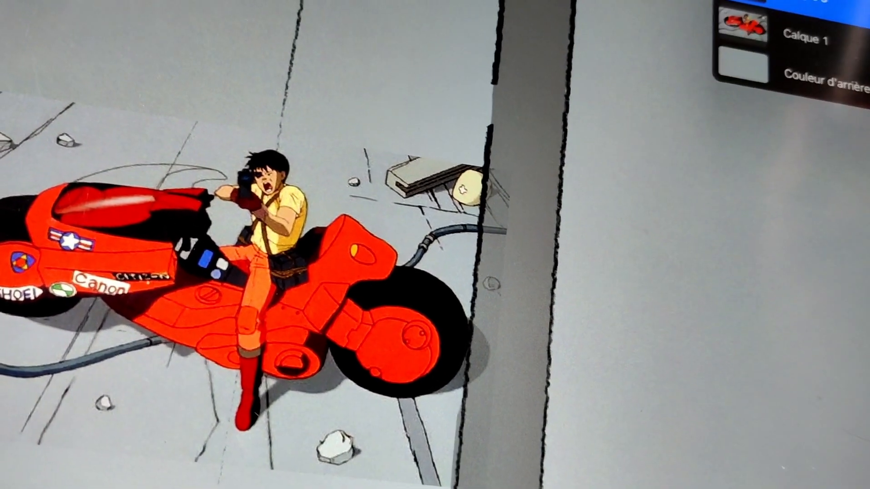
click(867, 48)
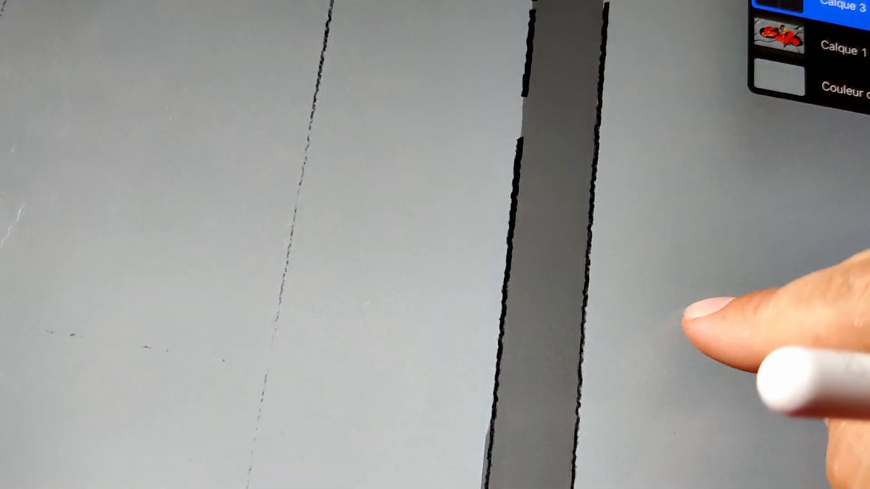
scroll(656, 218, down, 8)
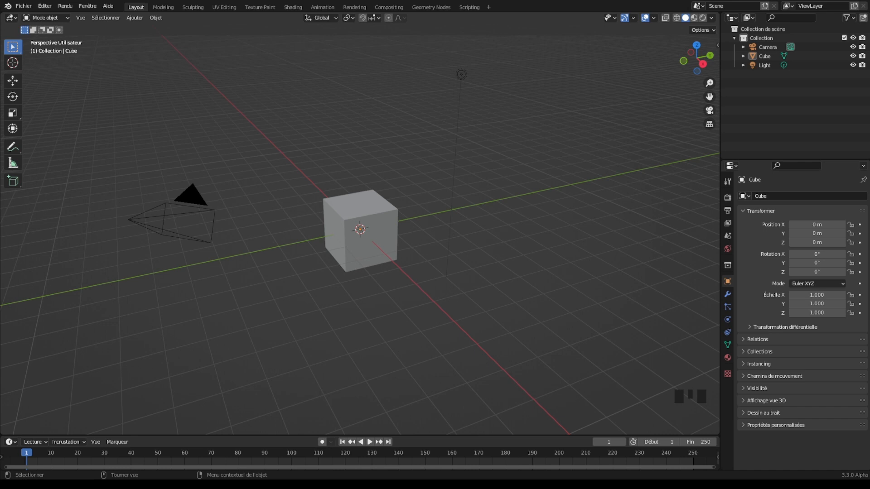
Step: In Blender, delete the default cube and load l-intro-1640797925.jpg as a reference in the image editor
click(381, 236)
key(Delete)
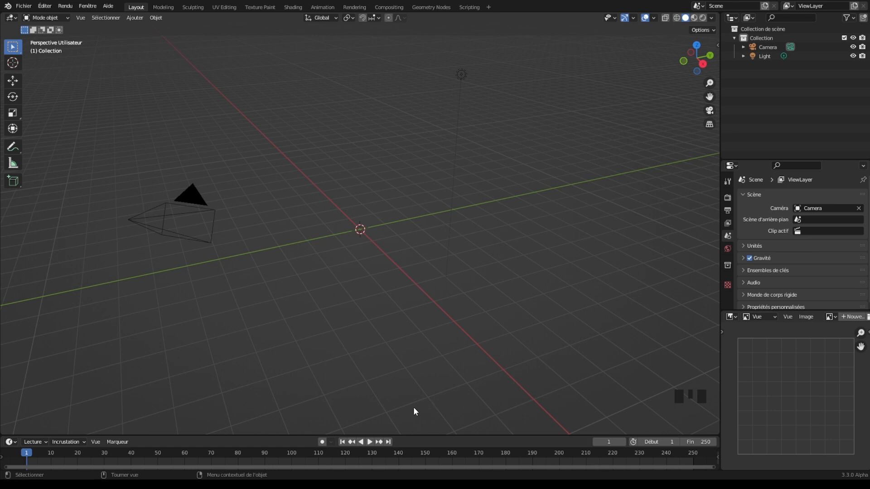
drag(421, 393, 814, 388)
scroll(792, 390, down, 8)
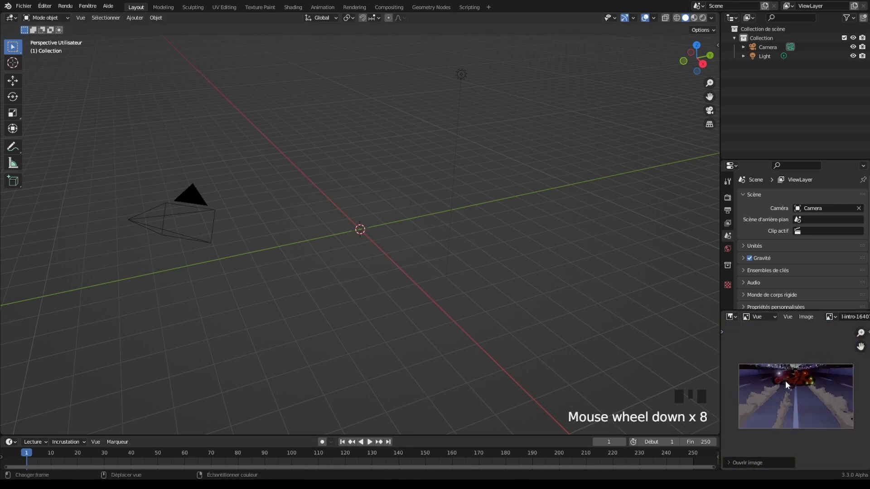
middle_drag(784, 381, 786, 381)
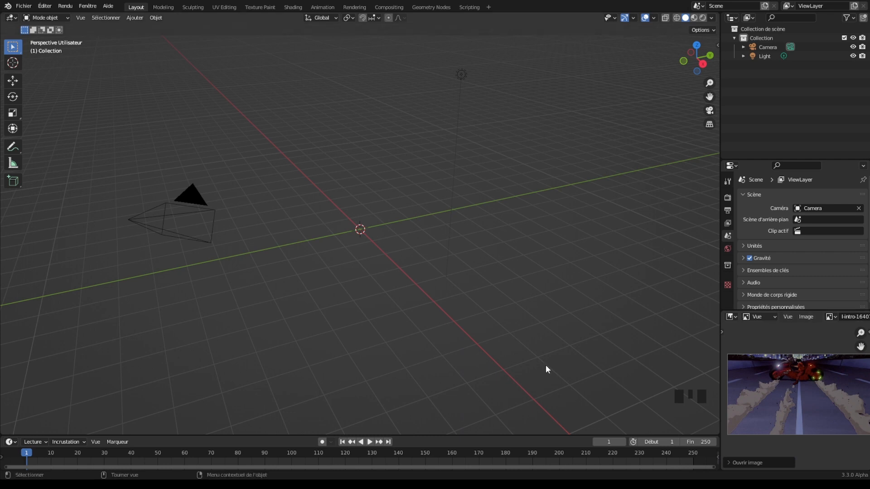
Step: Add a plane mesh to the scene and show it in the orthographic top view
click(134, 18)
mouse_move(141, 28)
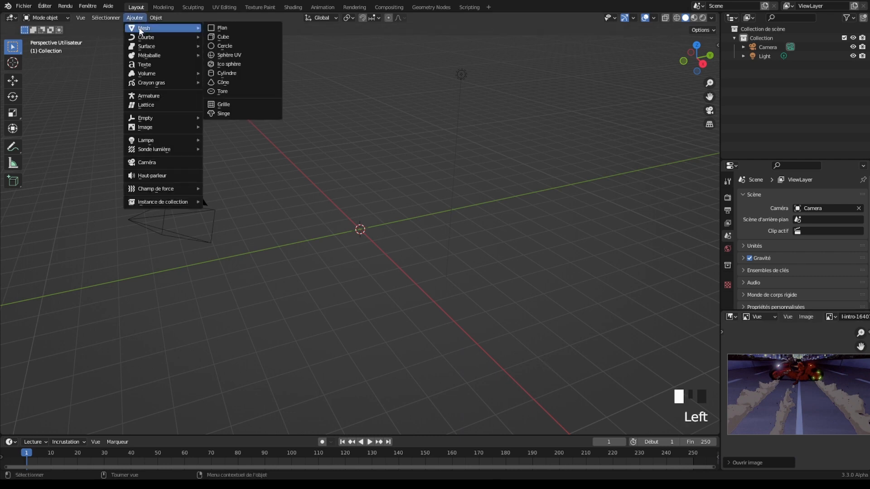
click(233, 28)
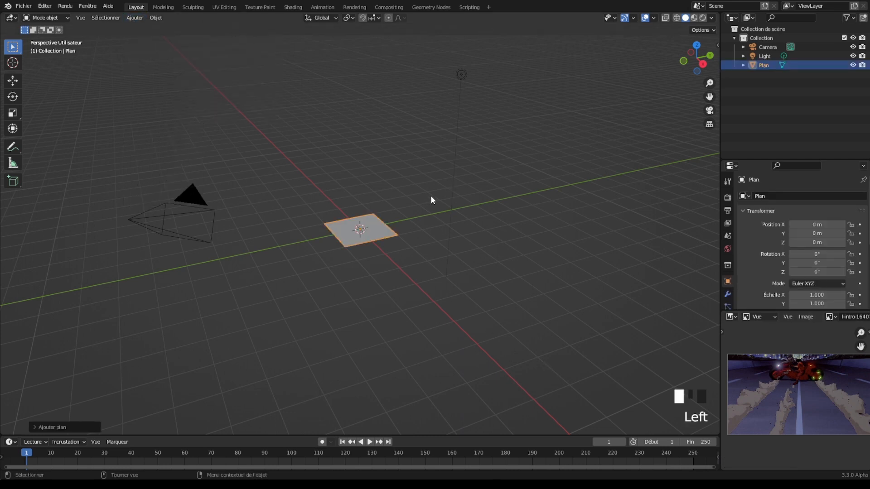
scroll(430, 198, up, 6)
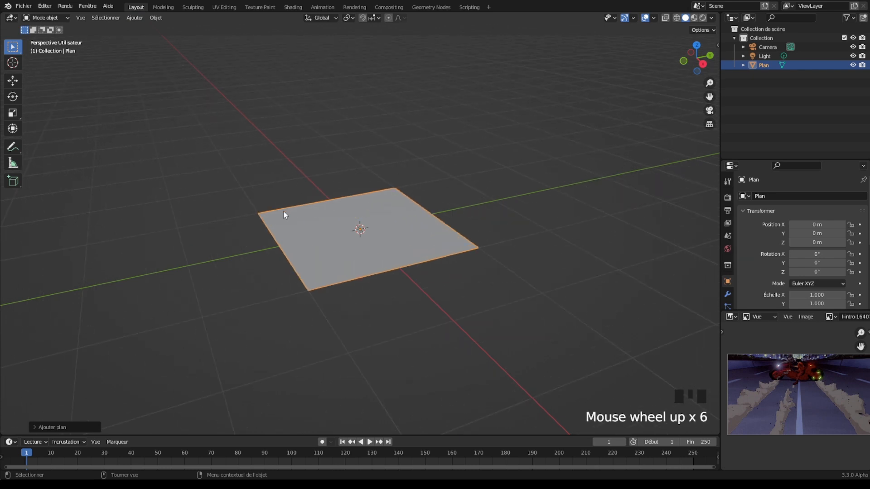
key(KP_7)
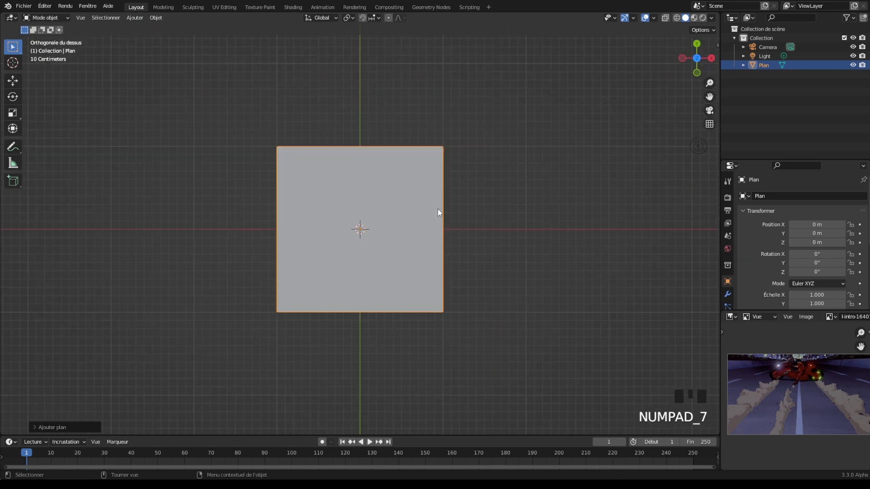
scroll(437, 211, up, 2)
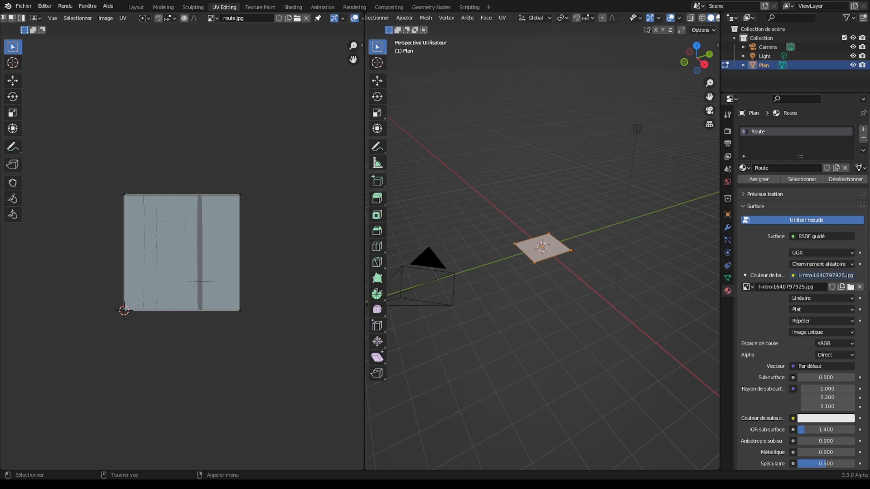
Step: Show the plane with rendered shading in the Layout workspace and undo the image change so the Route material uses route.jpg
click(135, 7)
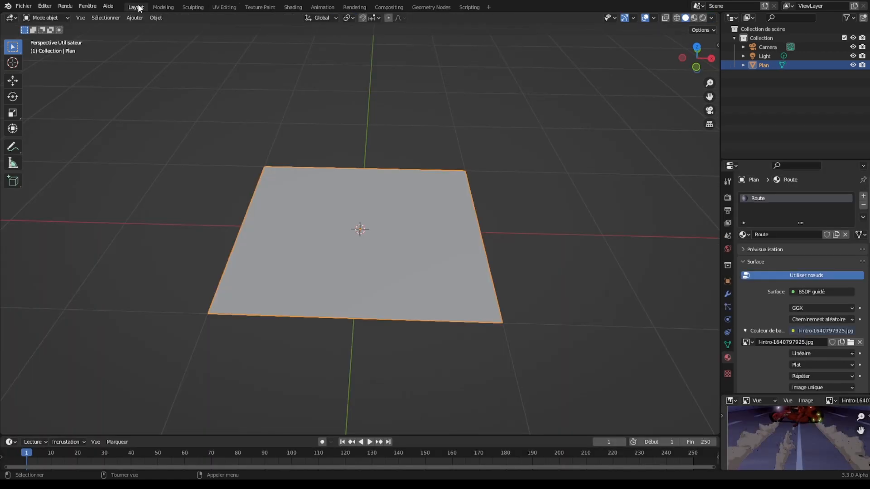
click(693, 17)
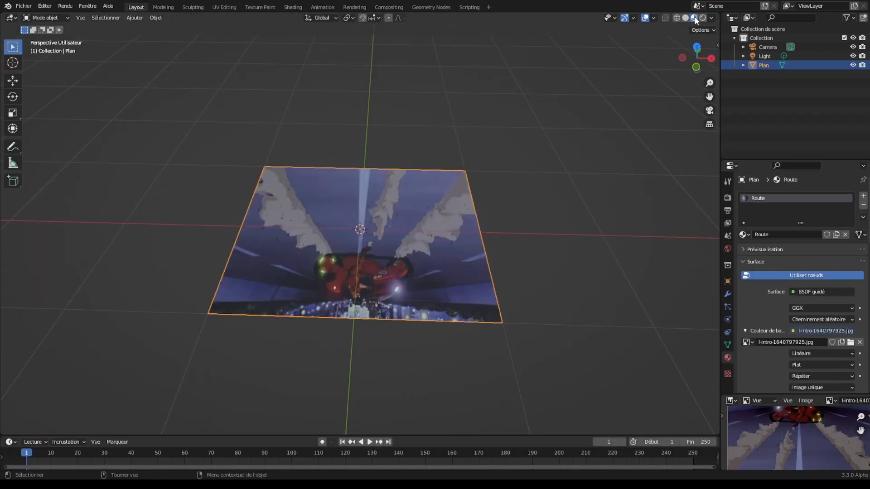
click(702, 17)
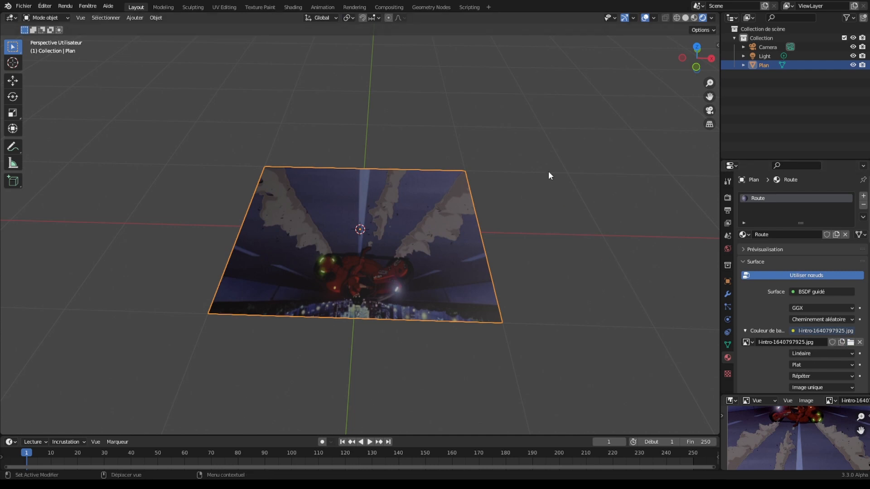
key(ctrl+z)
Step: Examine the road texture on the deselected plane from low and raised viewpoints, both close up and farther away
mouse_move(518, 280)
middle_down()
mouse_move(506, 289)
mouse_move(519, 284)
mouse_move(542, 298)
mouse_move(592, 287)
mouse_move(566, 300)
mouse_move(491, 295)
mouse_move(495, 285)
mouse_move(513, 304)
mouse_move(520, 273)
middle_up()
click(519, 284)
scroll(525, 293, up, 3)
scroll(496, 285, up, 2)
scroll(496, 286, down, 2)
scroll(498, 287, down, 2)
scroll(507, 293, up, 3)
scroll(514, 285, up, 2)
scroll(519, 273, down, 2)
scroll(519, 273, up, 1)
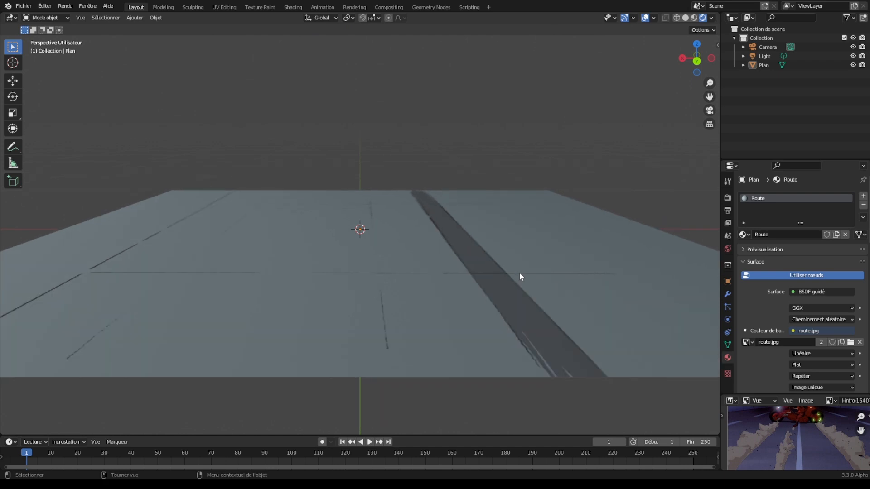
middle_drag(516, 272, 502, 320)
scroll(516, 307, down, 2)
scroll(504, 305, down, 1)
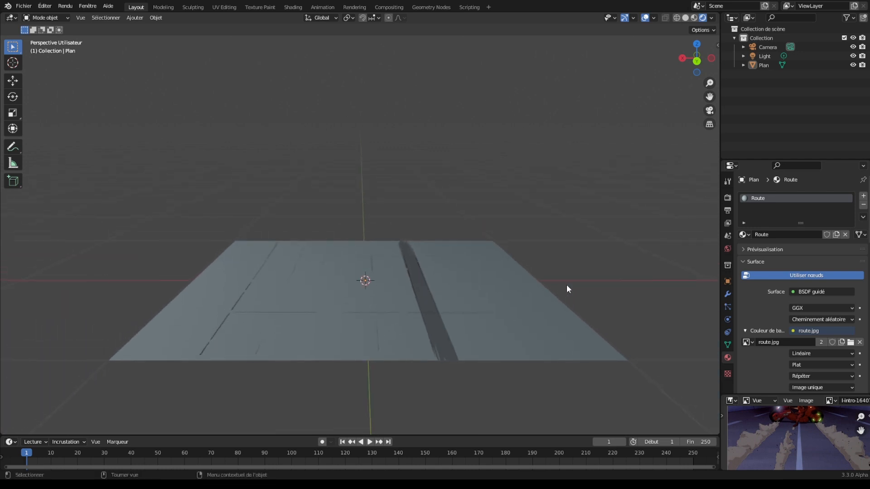
Step: Duplicate the road plane and raise the copy above the original along the Z axis
click(467, 301)
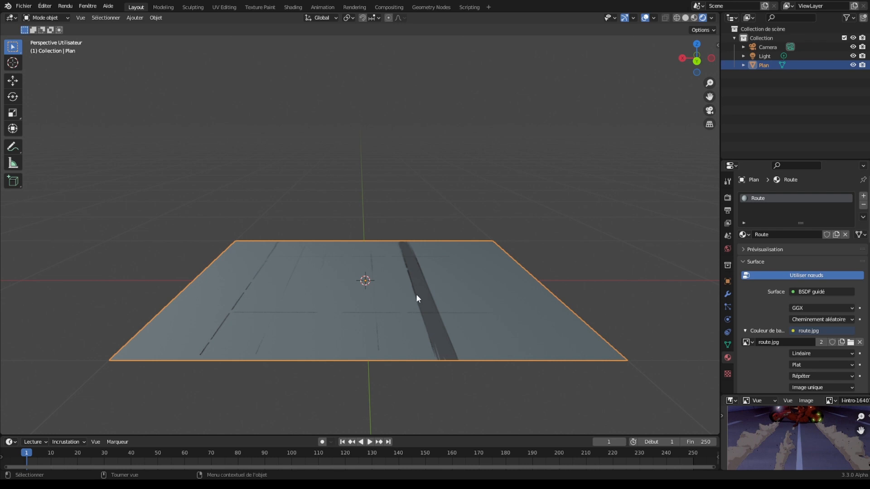
key(shift+d)
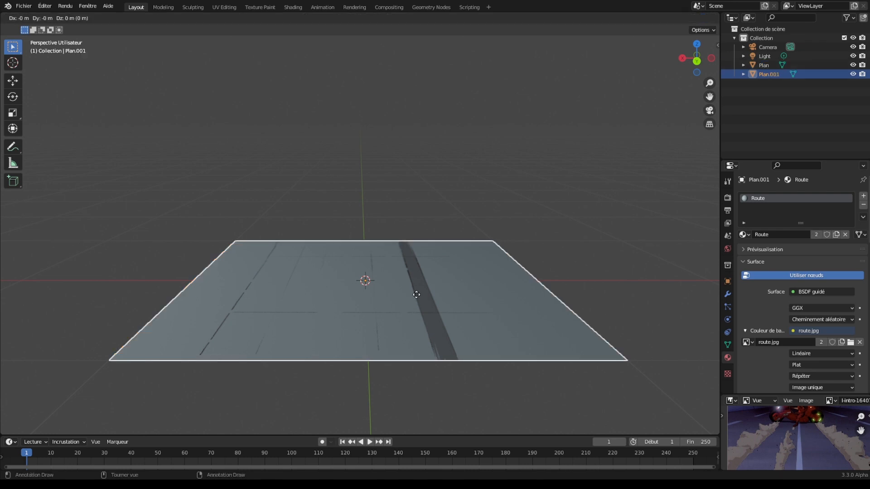
key(z)
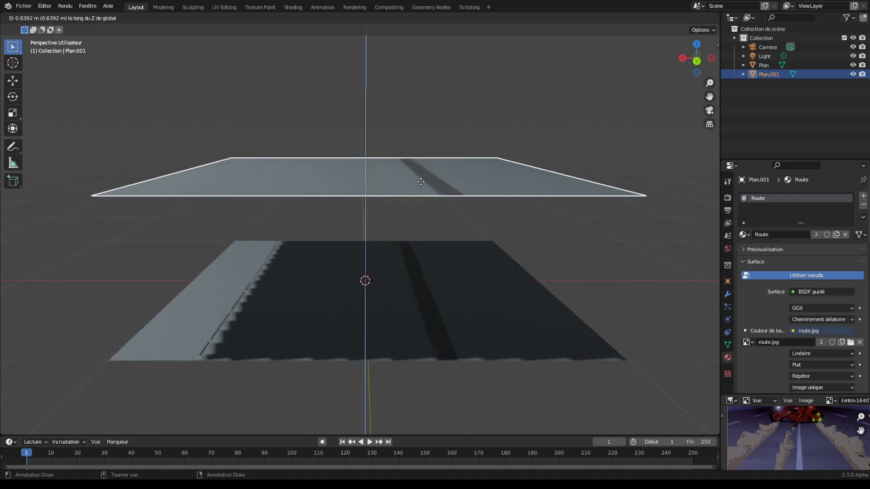
click(421, 168)
scroll(415, 222, down, 5)
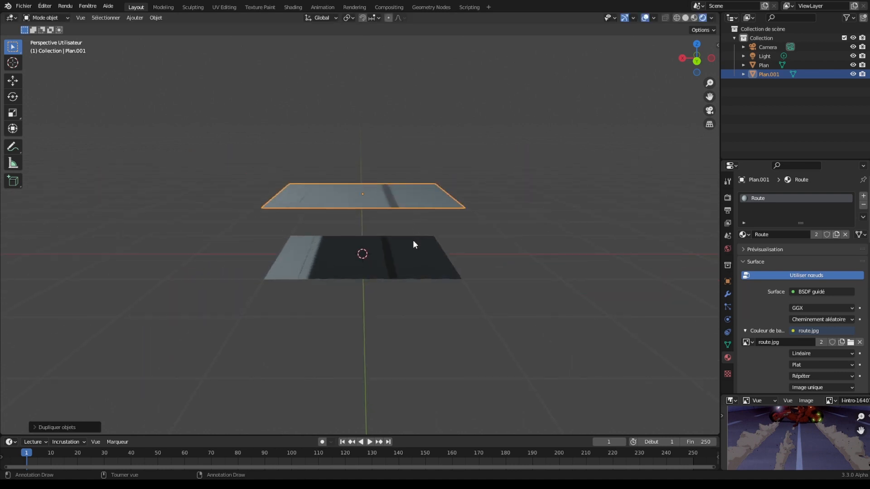
Step: Move the duplicated plane along the global X axis, clear of the original road plane
key(g)
key(x)
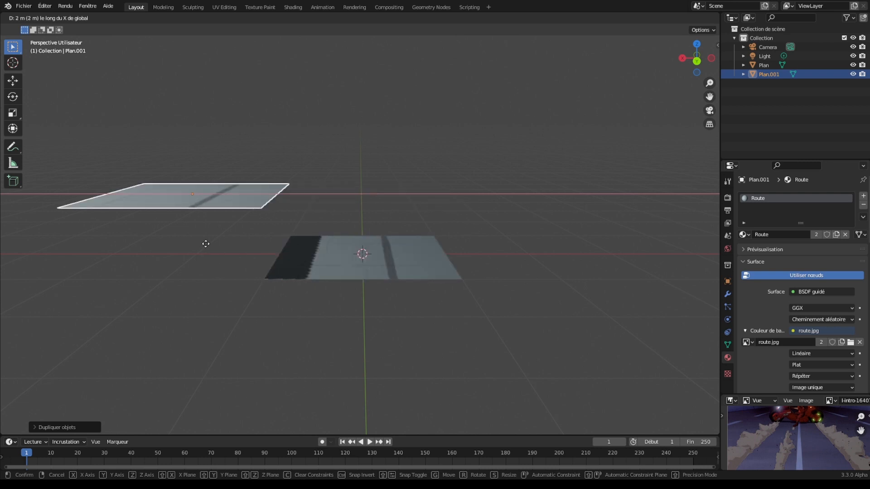
click(189, 247)
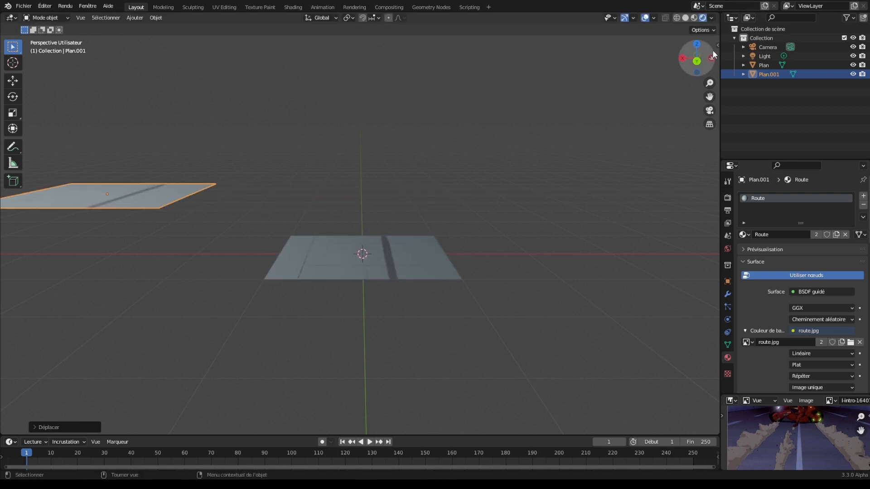
Step: Start the Shortcut VUr display in the 3D viewport and hide the sidebar again
click(716, 47)
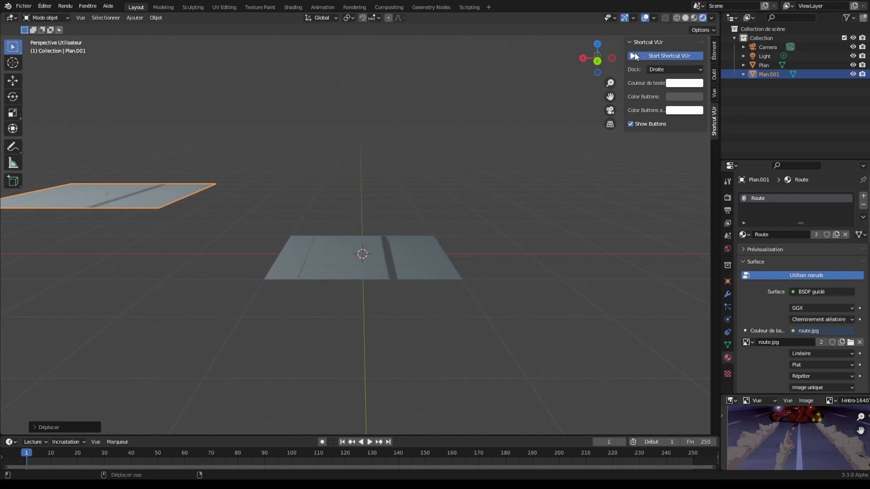
click(634, 54)
drag(627, 58, 725, 59)
Step: Make the duplicated plane's Route material an independent copy and rename it ruelle
scroll(207, 260, down, 2)
shift+middle_drag(207, 259, 412, 243)
scroll(312, 266, up, 3)
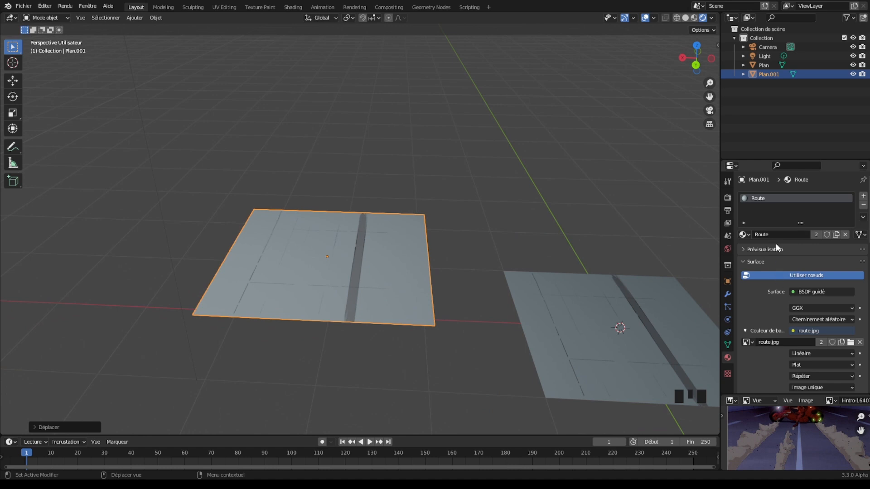
click(836, 234)
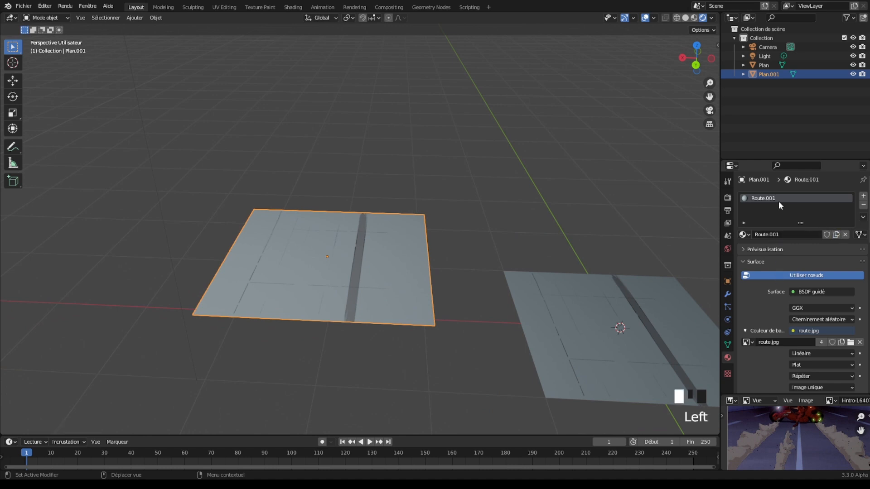
double_click(776, 235)
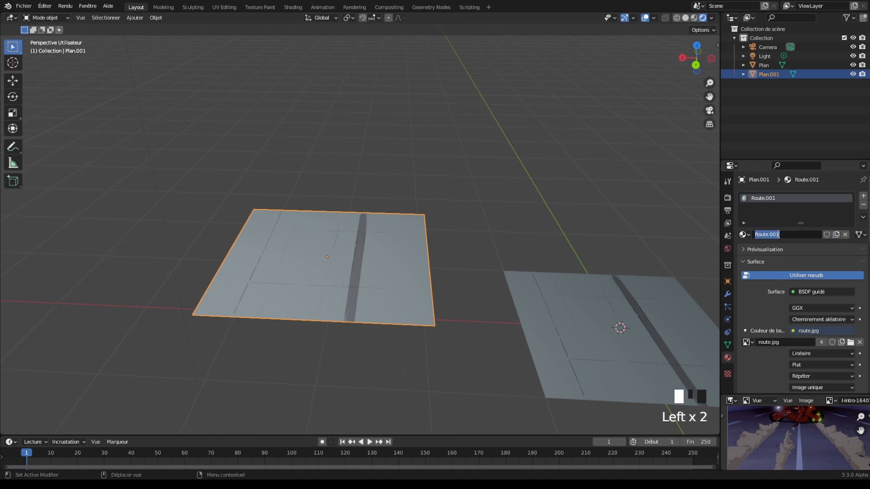
text(ruelle)
key(Return)
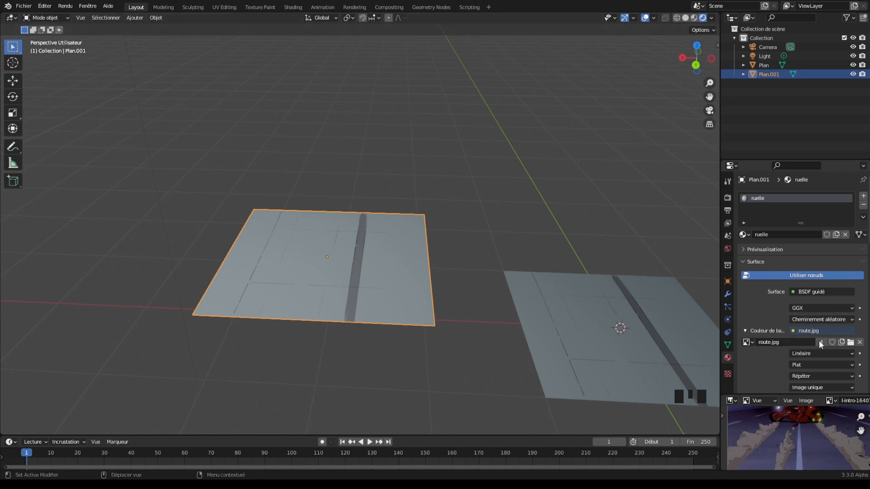
Step: Replace the ruelle material's base color texture with ruelle.jpg and check the deselected plane from another angle
click(851, 343)
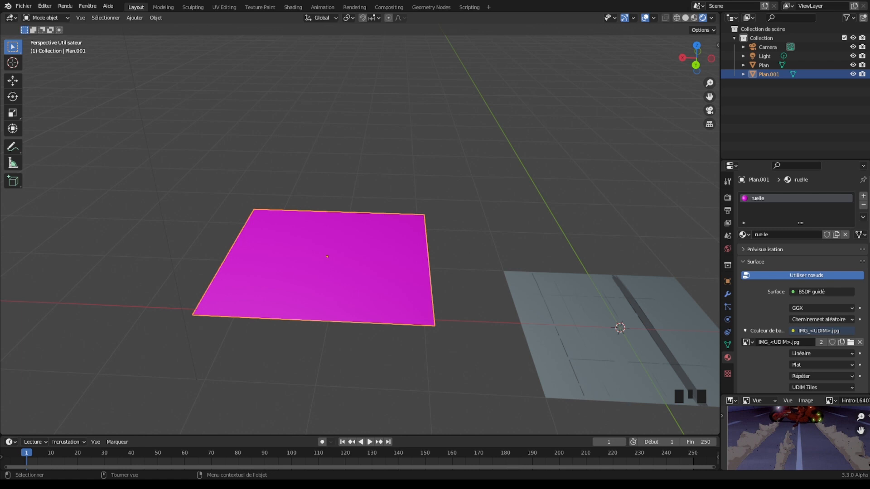
click(405, 258)
click(850, 342)
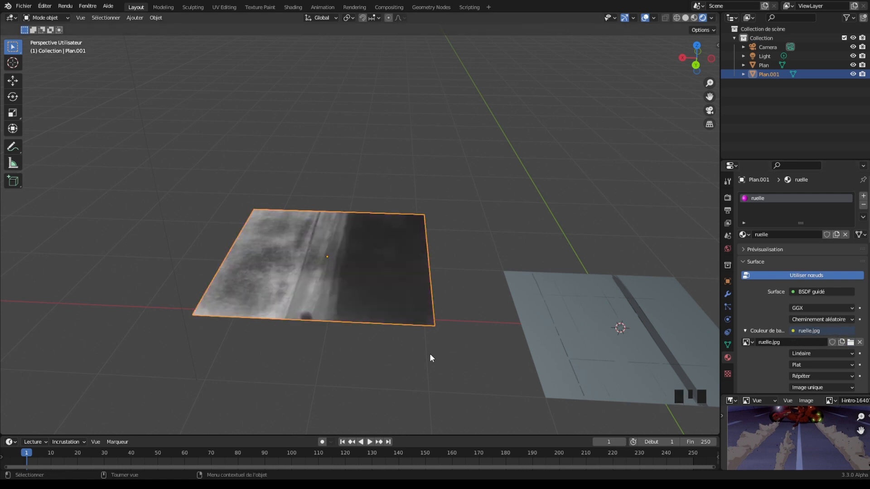
click(453, 312)
middle_drag(455, 314, 410, 324)
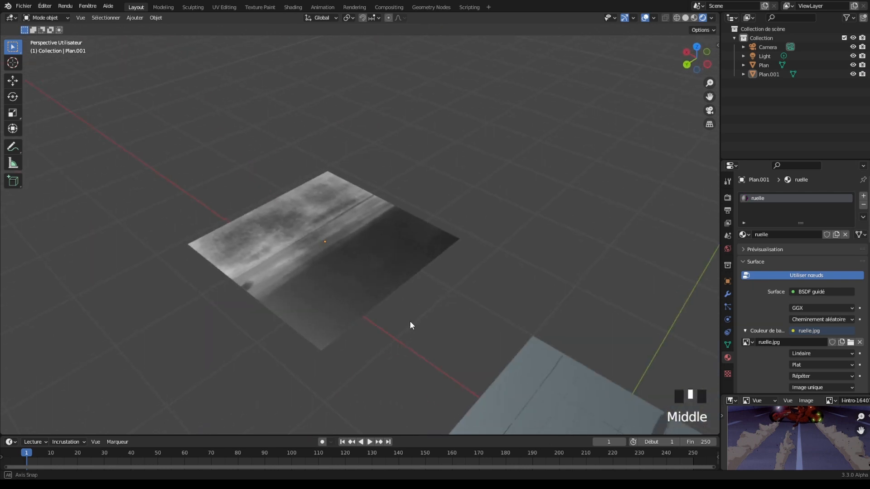
scroll(399, 321, up, 4)
Step: Enter Edit Mode on the alley plane and select its two opposite side edges in edge selection mode
click(349, 298)
middle_drag(349, 297, 444, 287)
scroll(439, 287, down, 2)
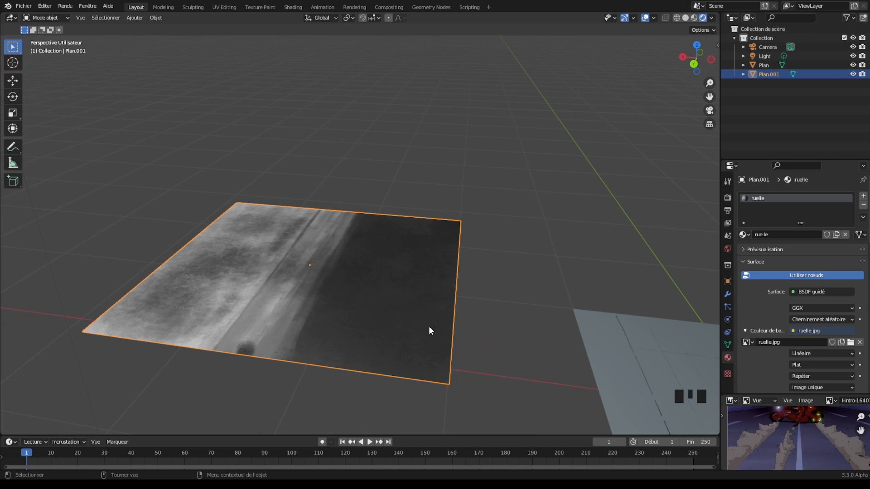
key(Tab)
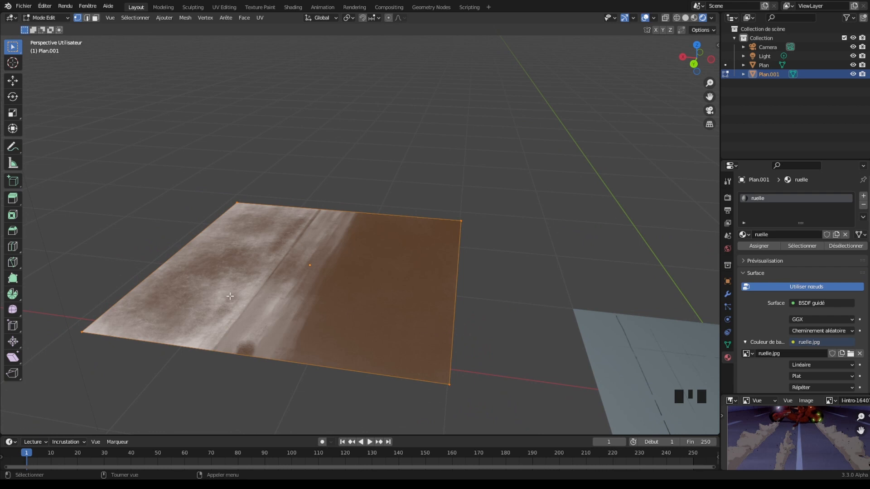
middle_drag(205, 320, 245, 312)
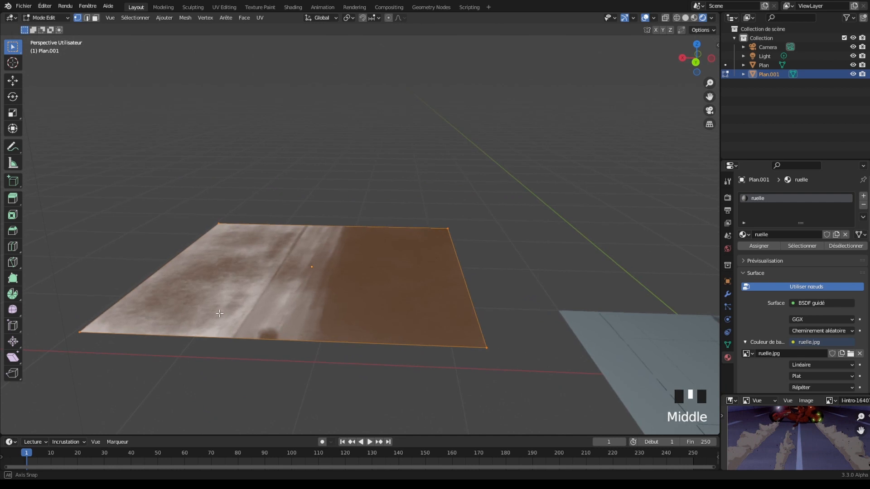
scroll(232, 313, down, 2)
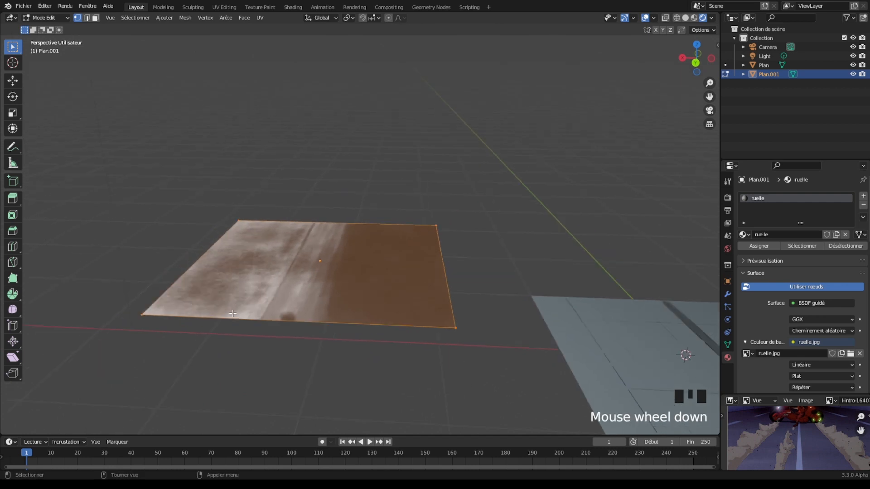
click(86, 17)
click(213, 259)
shift+click(449, 274)
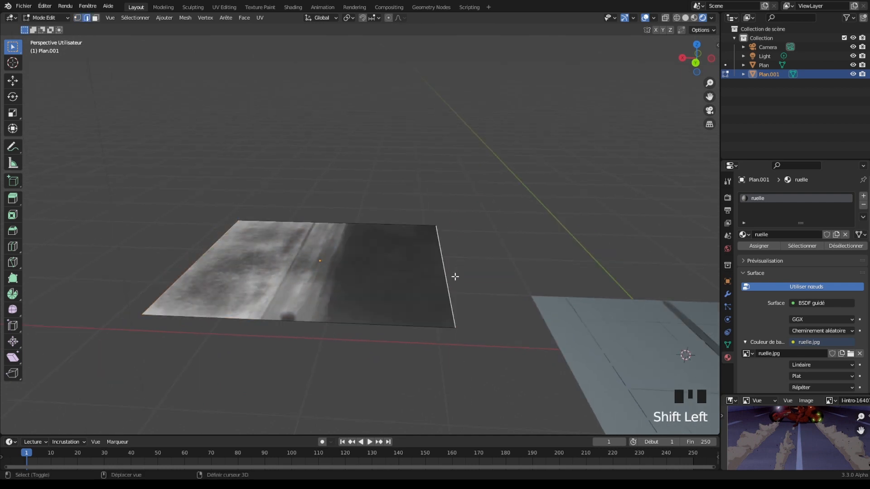
key(g)
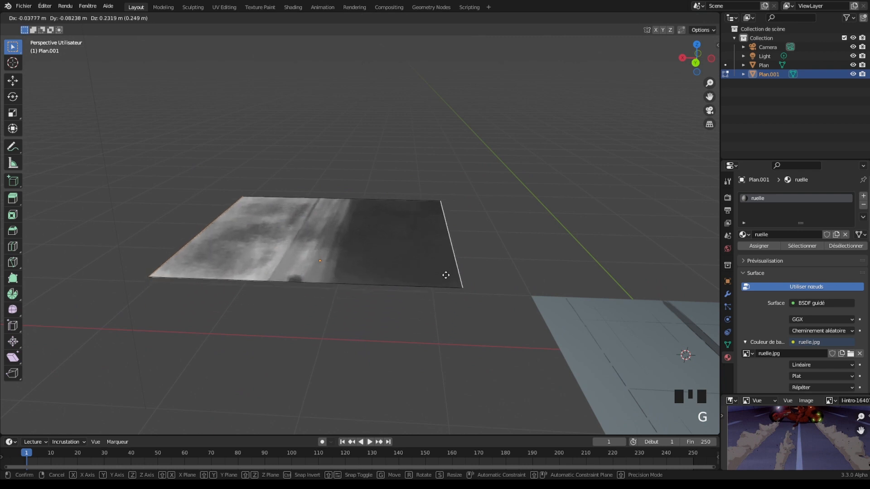
click(444, 275)
key(ctrl+z)
Step: Extrude the two selected side edges straight up along the global Z axis to form the alley walls
key(e)
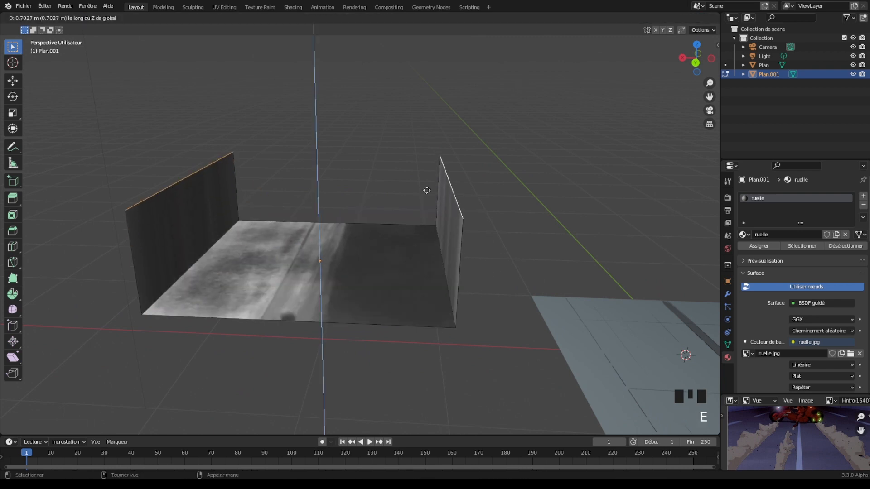
click(418, 96)
click(402, 231)
Step: Lower the top edges of both alley walls together along the global Z axis
mouse_move(401, 231)
middle_down()
mouse_move(477, 246)
mouse_move(393, 245)
mouse_move(403, 239)
mouse_move(392, 231)
middle_up()
scroll(351, 253, up, 3)
scroll(363, 255, down, 2)
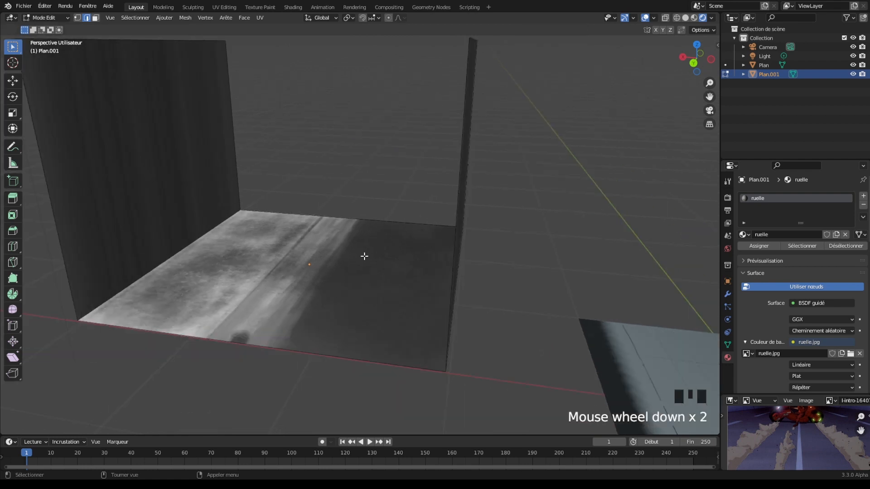
shift+middle_drag(364, 256, 412, 283)
click(540, 77)
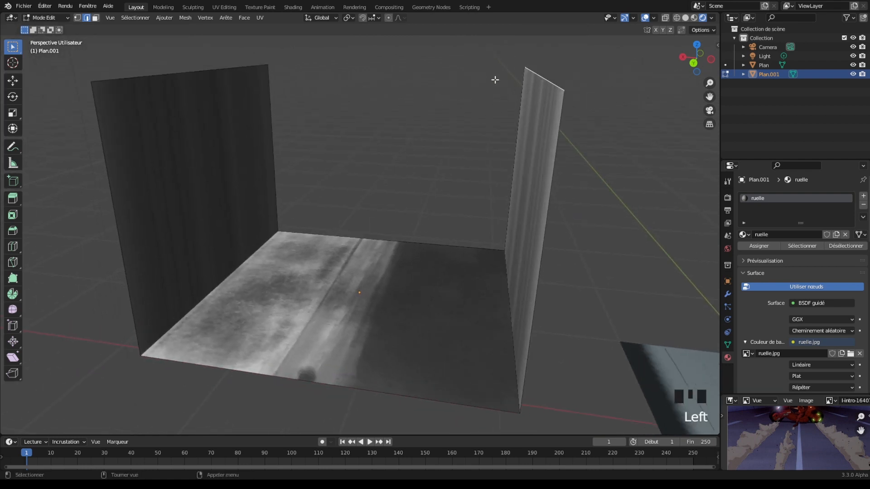
shift+click(220, 69)
key(g)
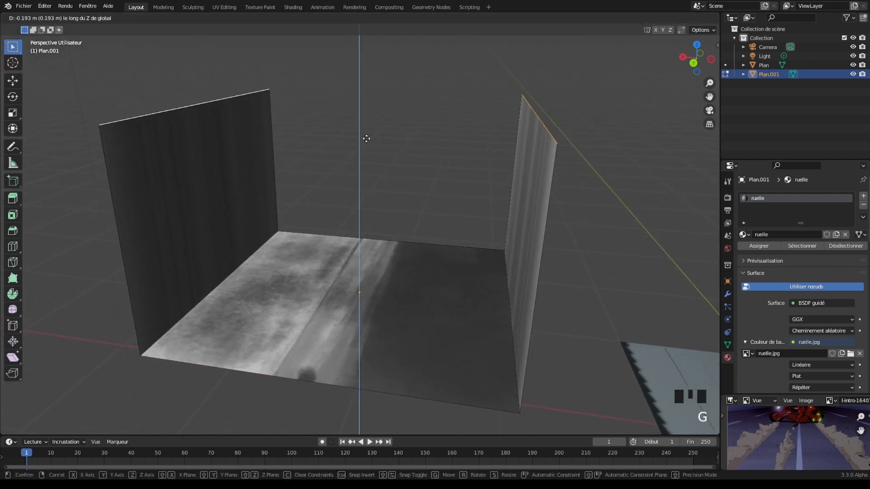
click(378, 201)
click(377, 200)
middle_drag(386, 260, 305, 252)
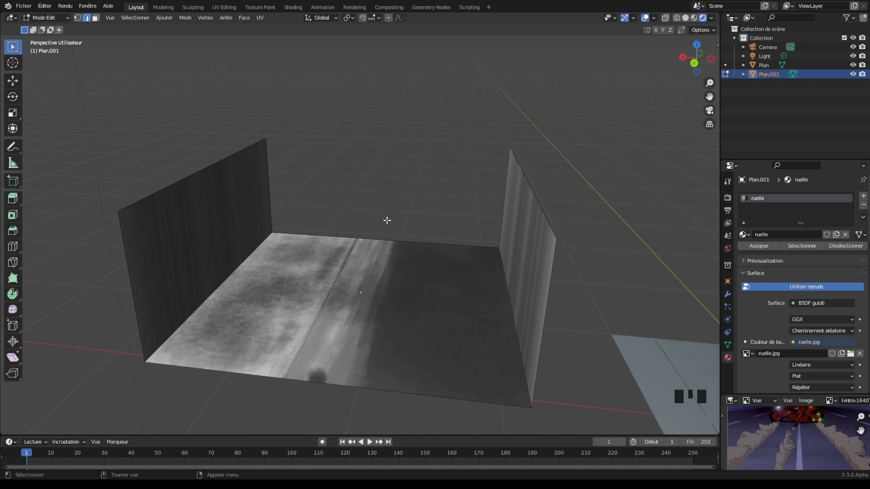
Step: Switch the alley mesh to face selection mode and open the UV Editing workspace
click(365, 235)
mouse_move(45, 18)
mouse_down()
mouse_move(61, 29)
mouse_move(53, 28)
mouse_up()
click(45, 17)
click(59, 37)
click(95, 17)
click(224, 7)
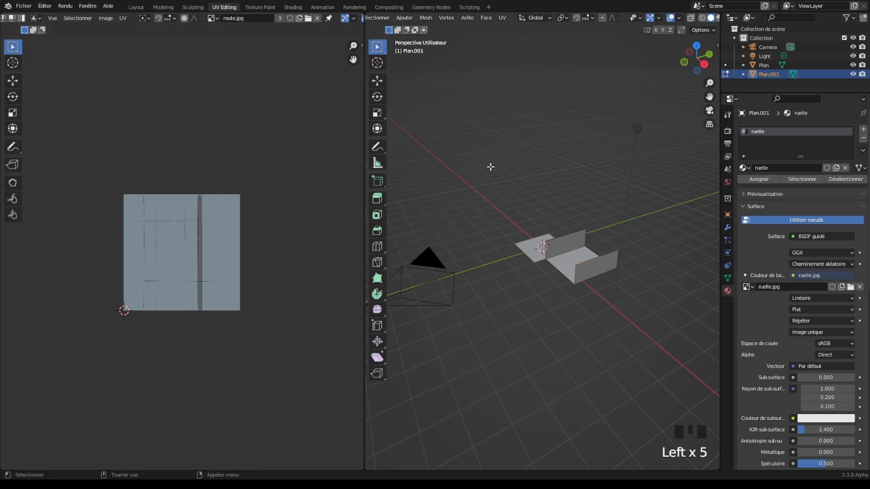
Step: Widen the 3D viewport and switch it to rendered shading
scroll(490, 166, down, 2)
middle_drag(569, 277, 458, 262)
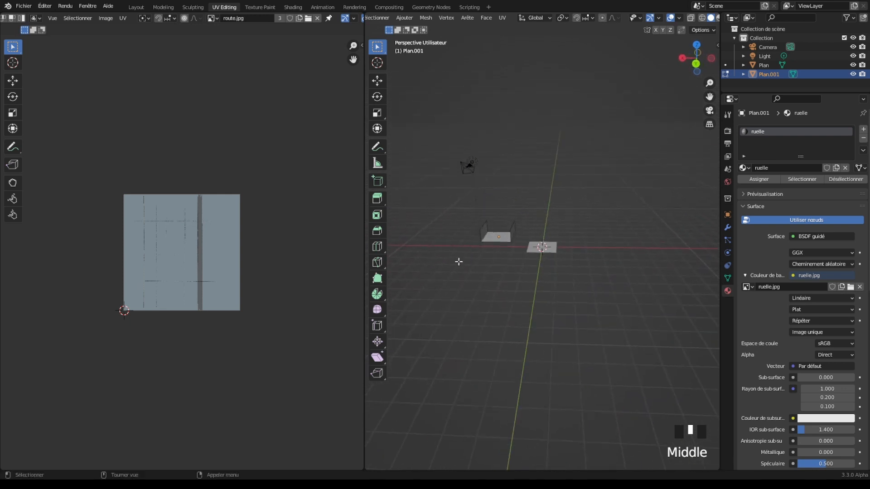
drag(720, 79, 770, 80)
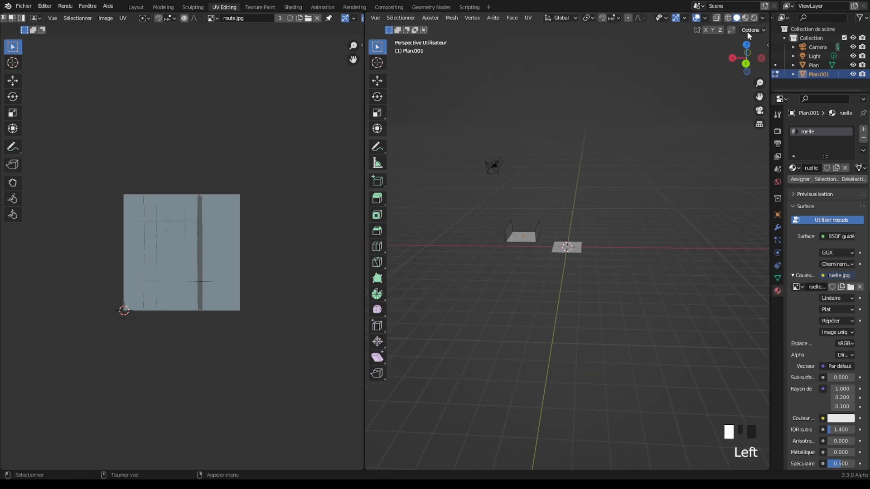
click(754, 18)
Step: Check the UV layout of the alley's floor and wall faces, leaving the wall farther from the road plane selected
scroll(551, 200, up, 7)
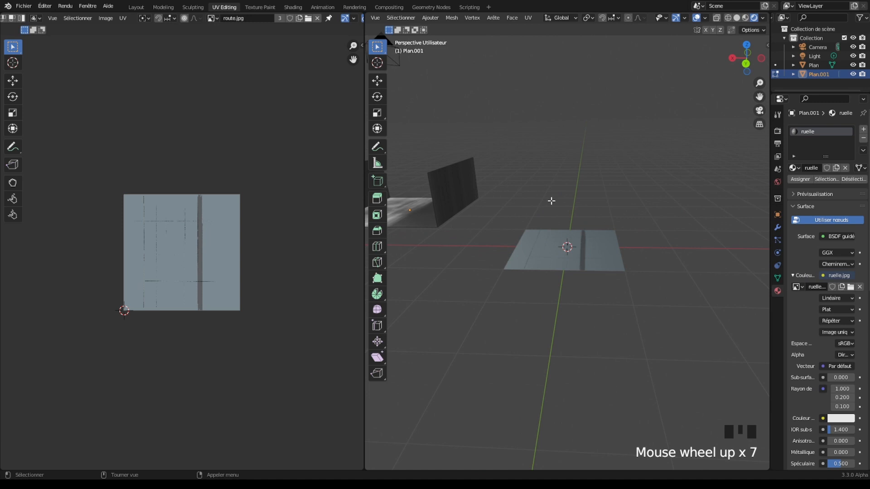
middle_drag(551, 200, 521, 212)
shift+middle_drag(454, 207, 595, 254)
scroll(620, 239, up, 3)
scroll(593, 240, up, 1)
click(595, 254)
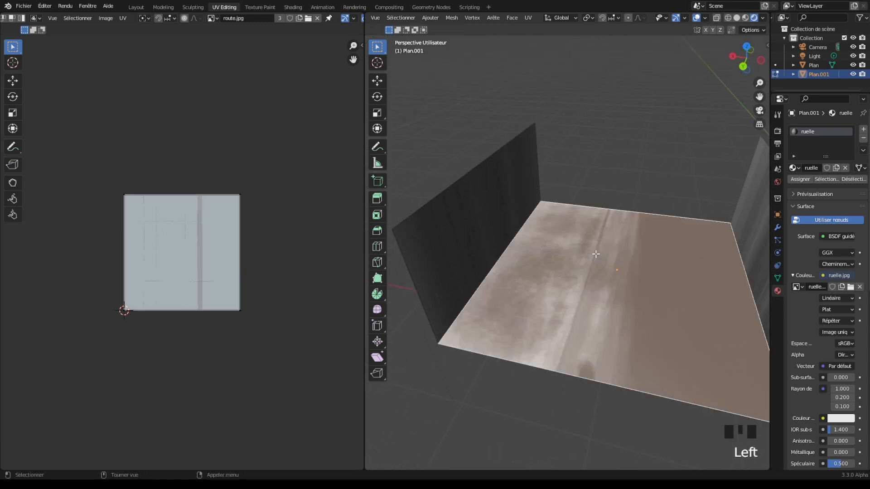
click(484, 230)
click(592, 270)
click(562, 267)
click(569, 267)
click(487, 226)
middle_drag(492, 224, 507, 231)
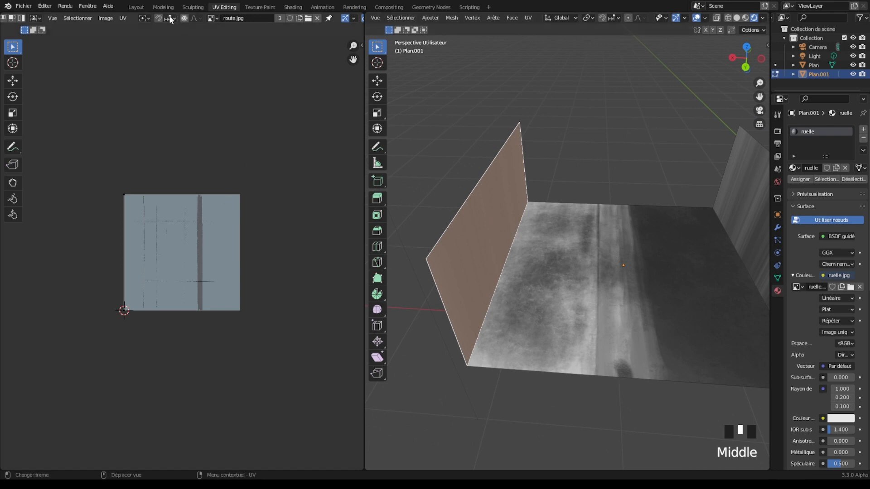
Step: Display ruelle.jpg as the background image in the UV editor
click(213, 18)
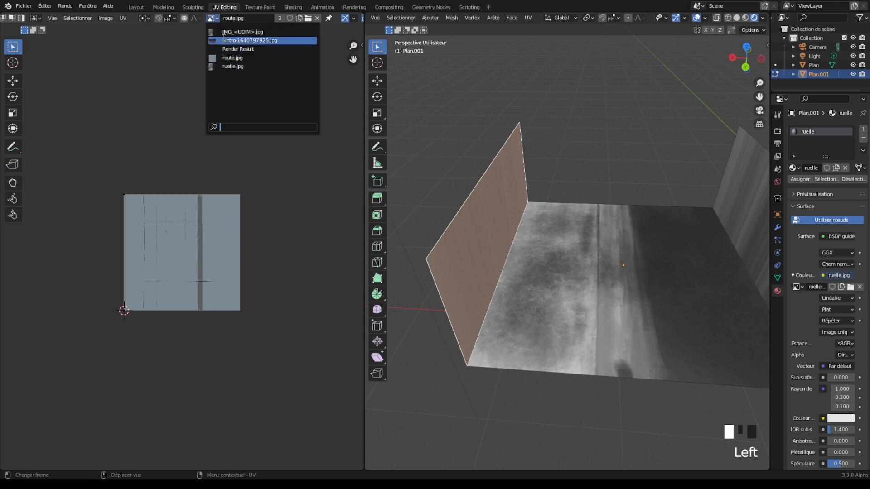
click(213, 18)
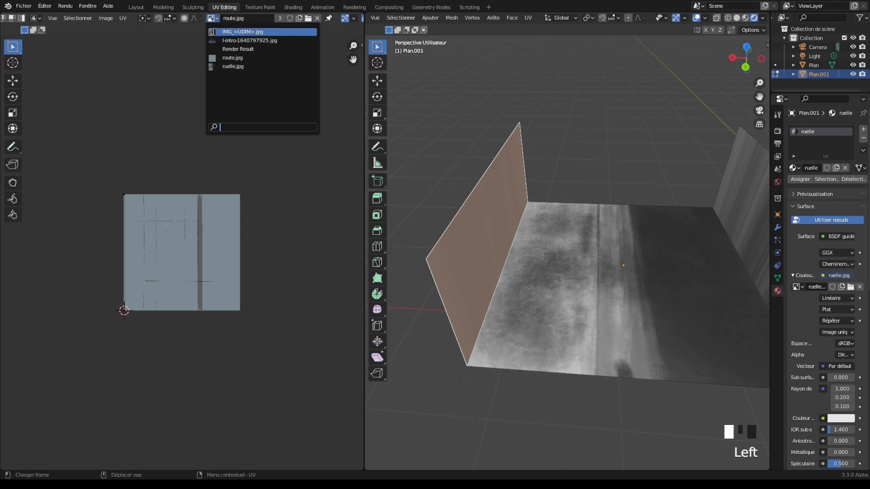
click(212, 33)
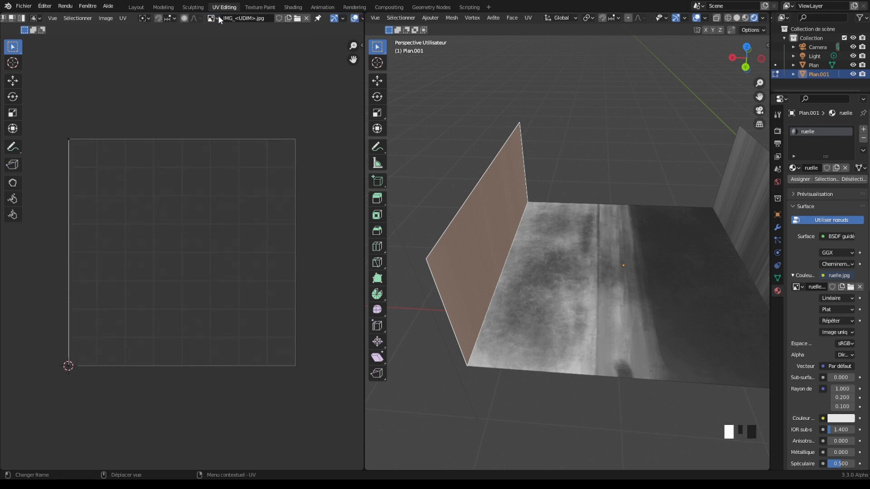
click(212, 18)
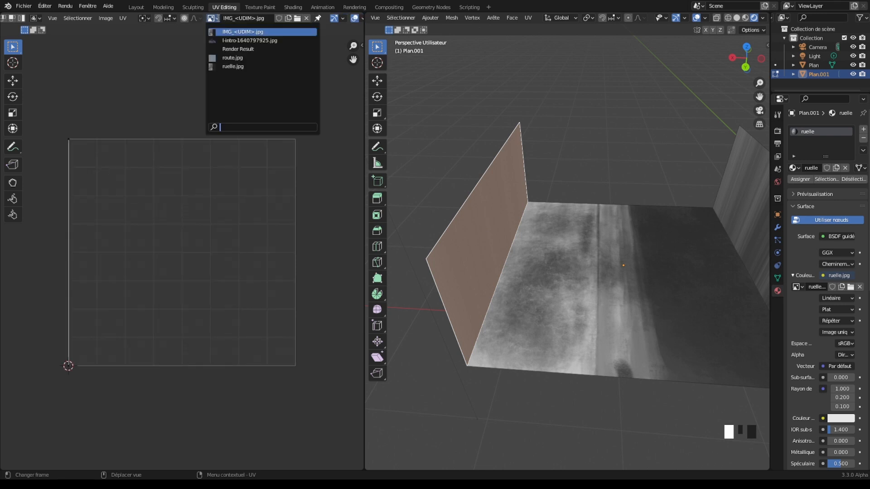
click(230, 64)
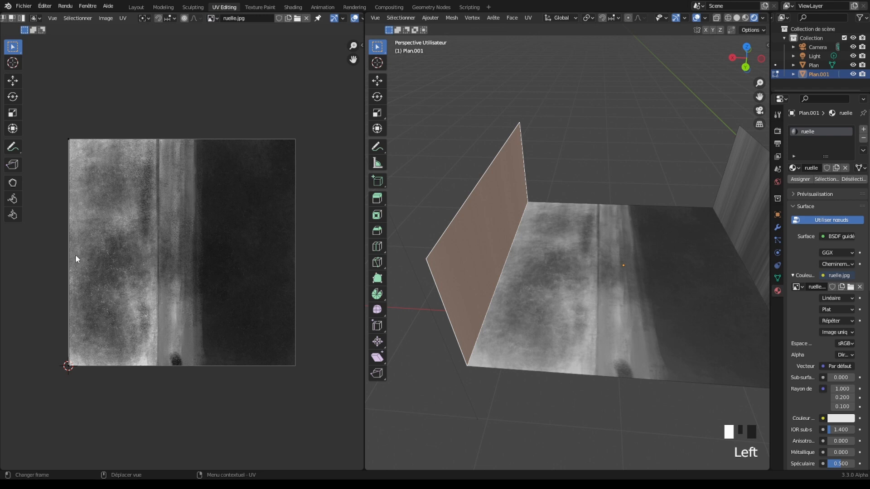
Step: Unwrap the alley's floor and wall faces, keeping the wall farther from the road plane selected, and view that wall up close
key(u)
click(470, 240)
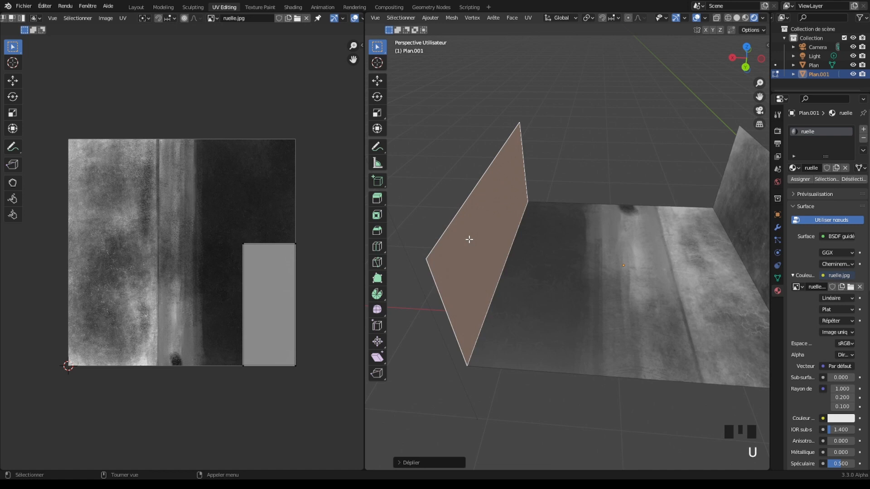
middle_drag(485, 237, 408, 253)
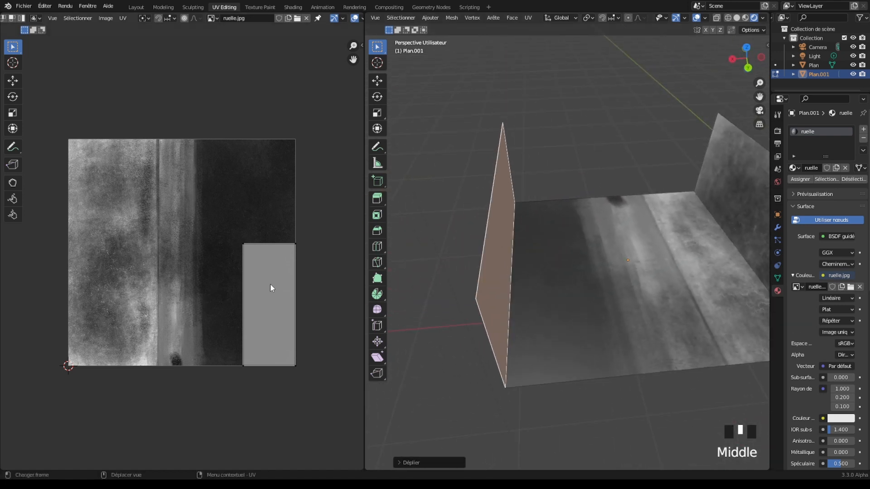
middle_drag(550, 252, 509, 247)
scroll(508, 247, up, 1)
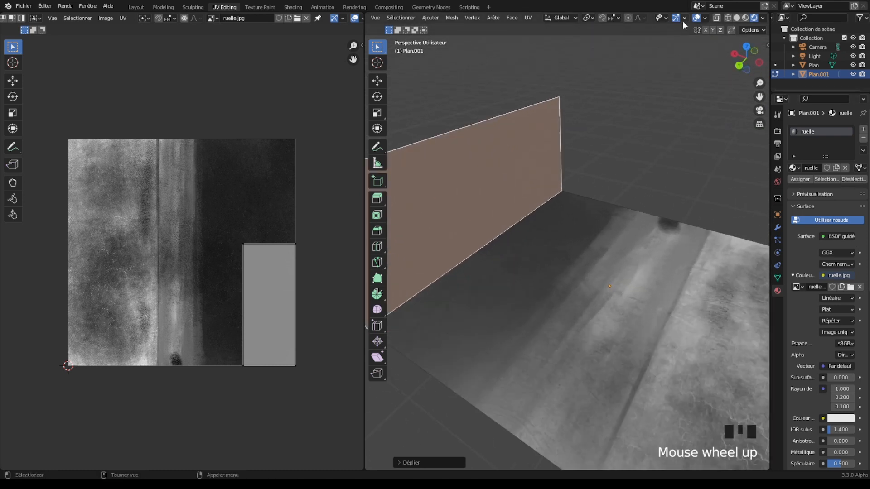
Step: Hide the overlays in the 3D viewport and bring the whole unwrapped wall into view
click(696, 18)
click(696, 18)
click(696, 18)
shift+middle_drag(521, 211, 607, 225)
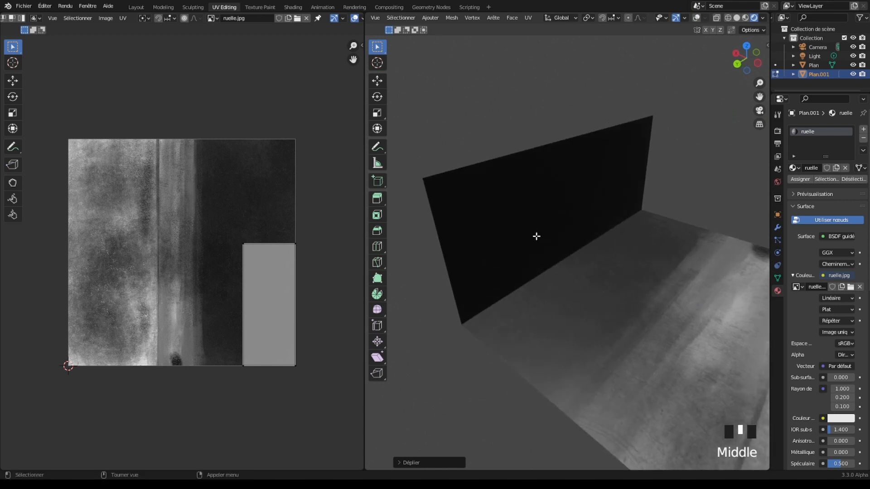
Step: Select the wall's UV face and move it onto the light, mottled band along the left side of ruelle.jpg
click(285, 297)
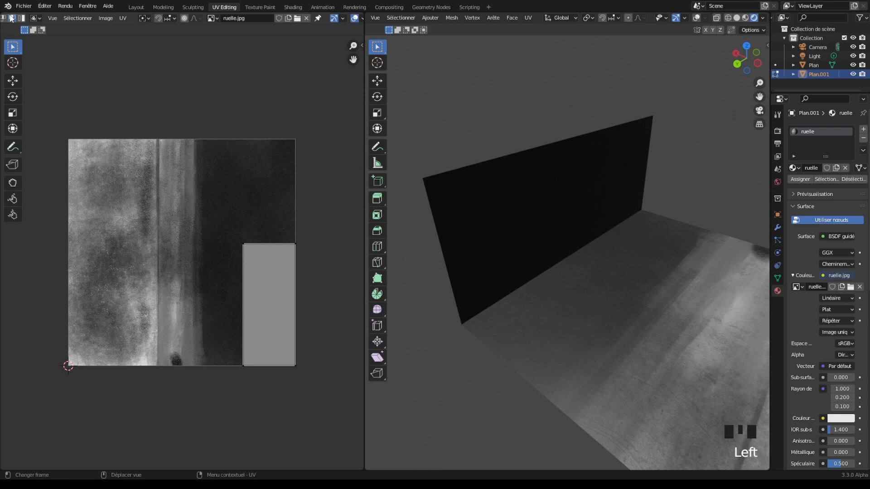
click(11, 18)
click(273, 299)
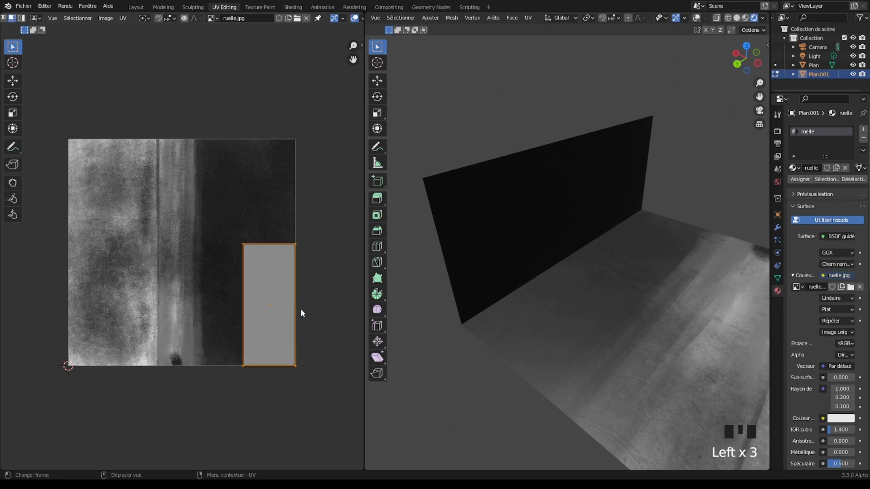
key(g)
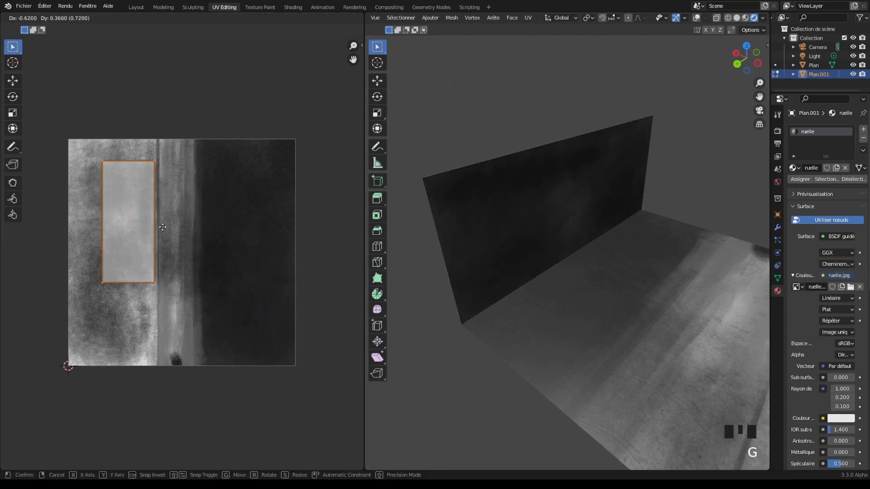
click(155, 238)
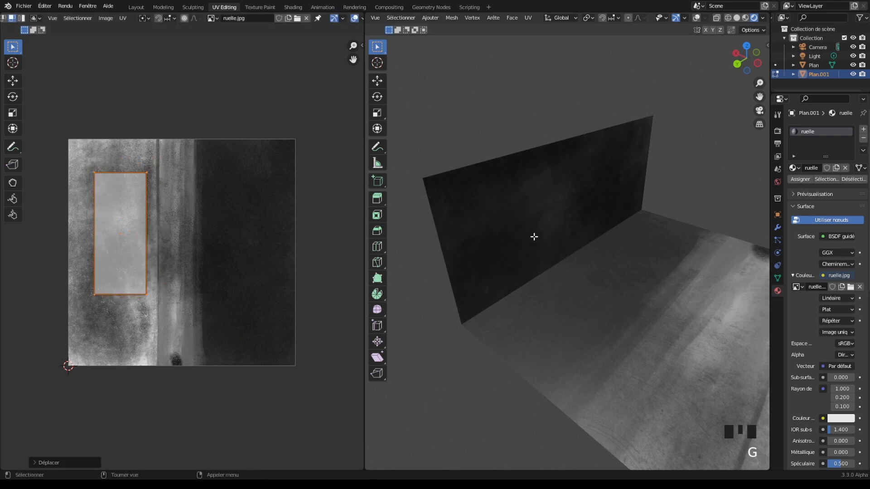
key(g)
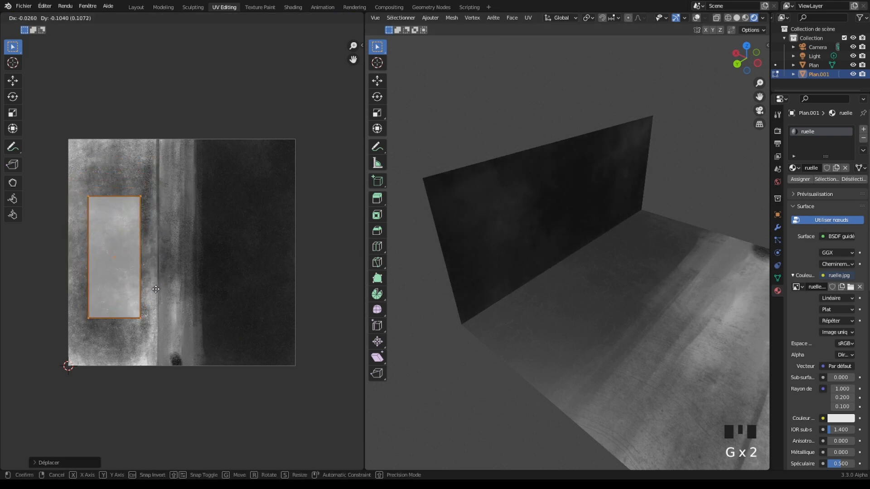
click(155, 289)
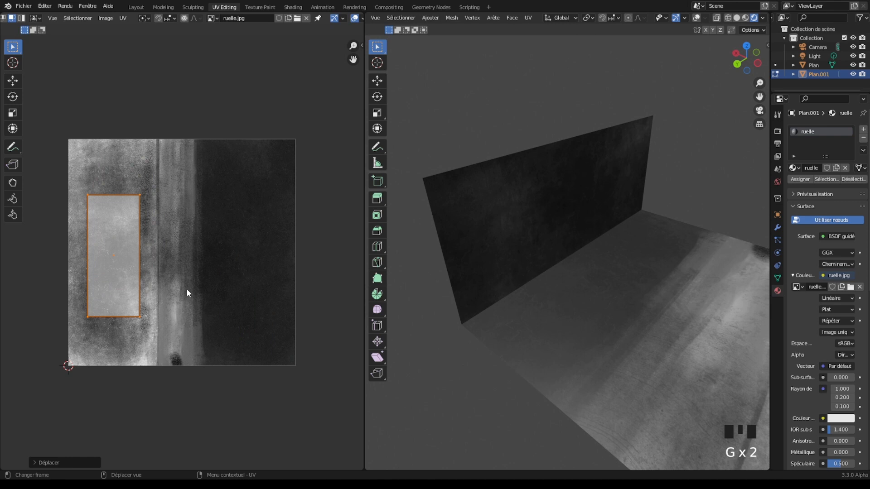
Step: Scale the wall's UV face up by about 1.71 to fill the light band of ruelle.jpg and check the result
key(s)
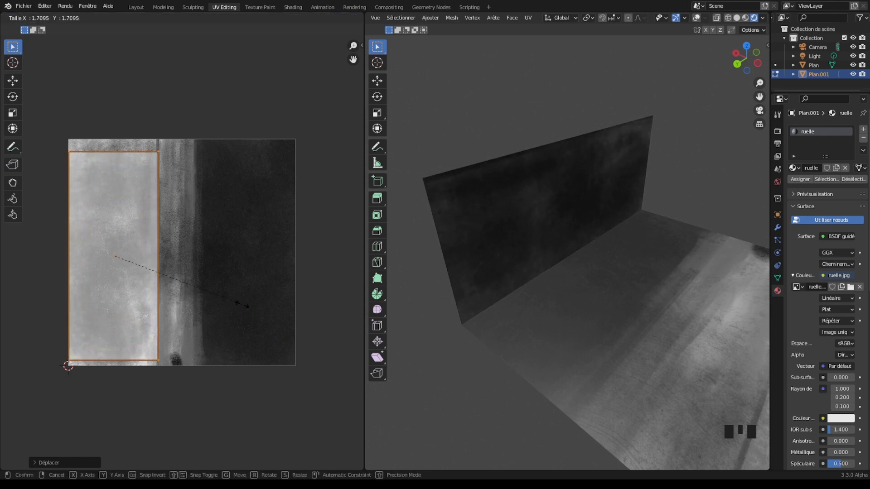
click(242, 307)
middle_drag(453, 263, 493, 251)
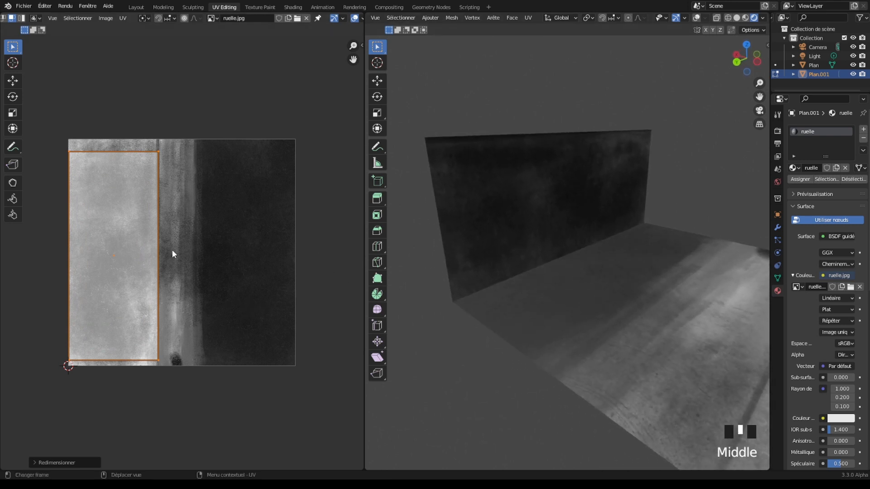
scroll(136, 253, up, 3)
middle_drag(136, 252, 275, 242)
scroll(267, 245, down, 1)
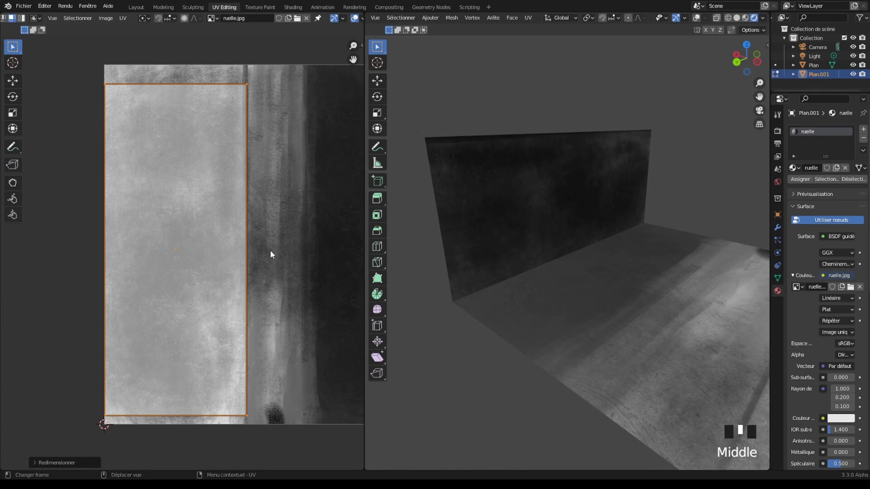
Step: Scale the wall's UV face down to about 0.98, nudge it up slightly within the light band, and check the wall up close
key(s)
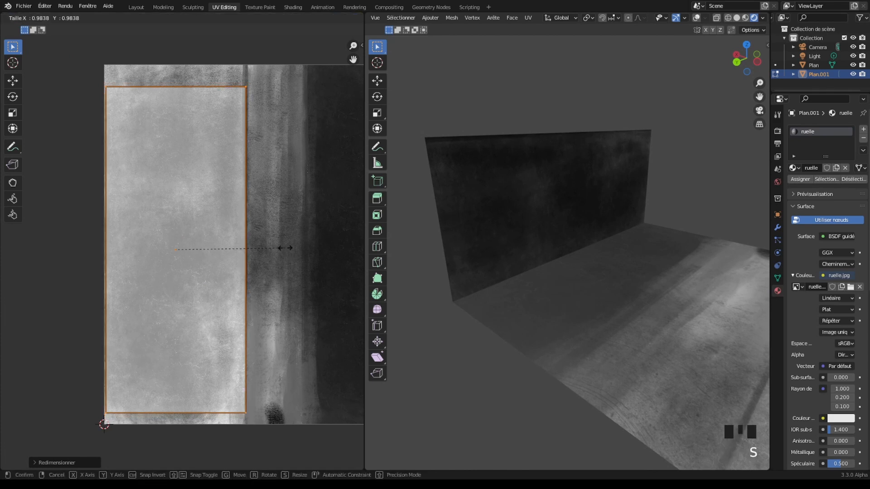
click(285, 249)
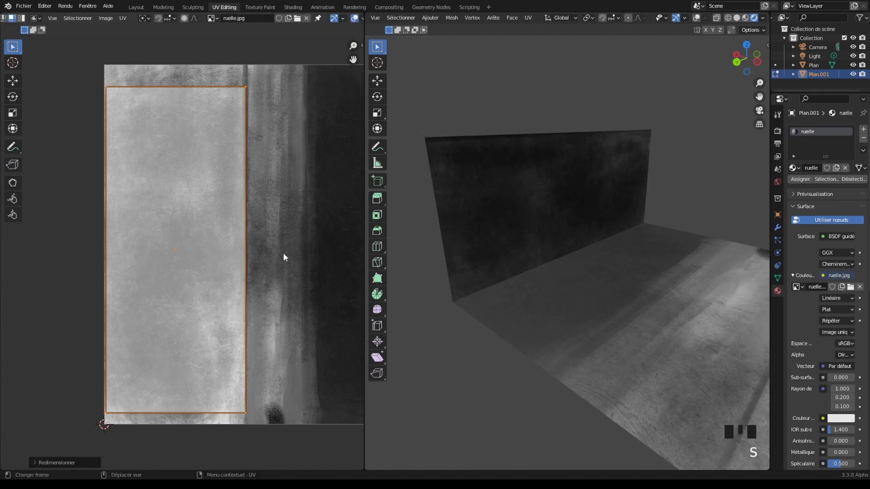
key(g)
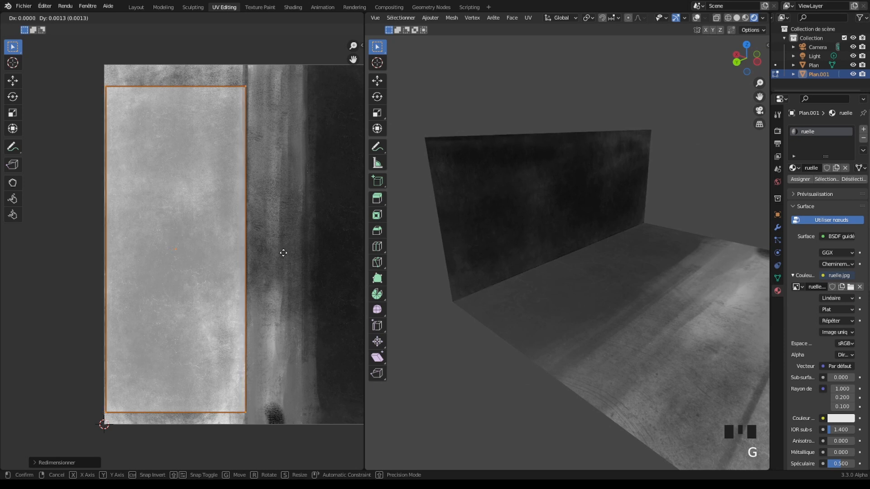
click(283, 253)
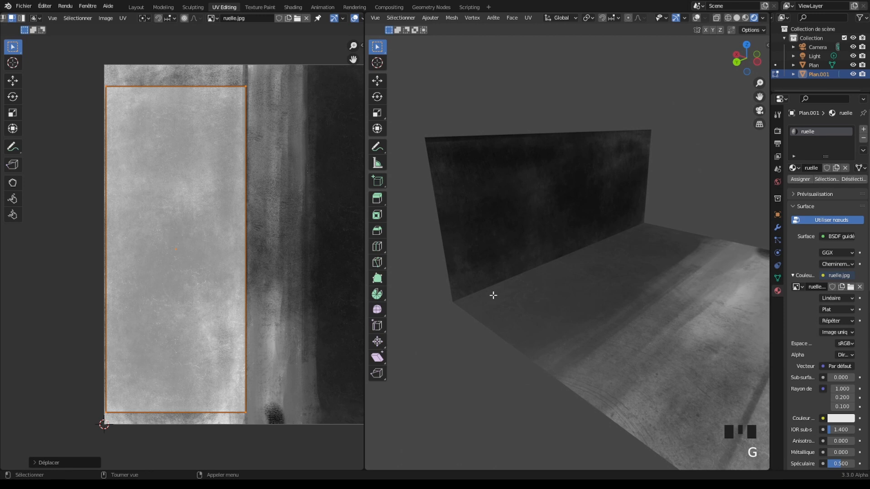
scroll(525, 292, up, 6)
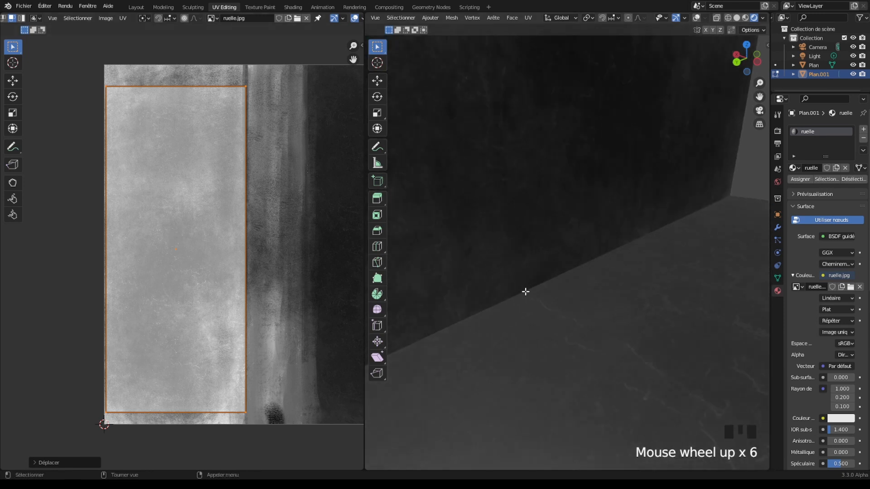
scroll(527, 291, down, 5)
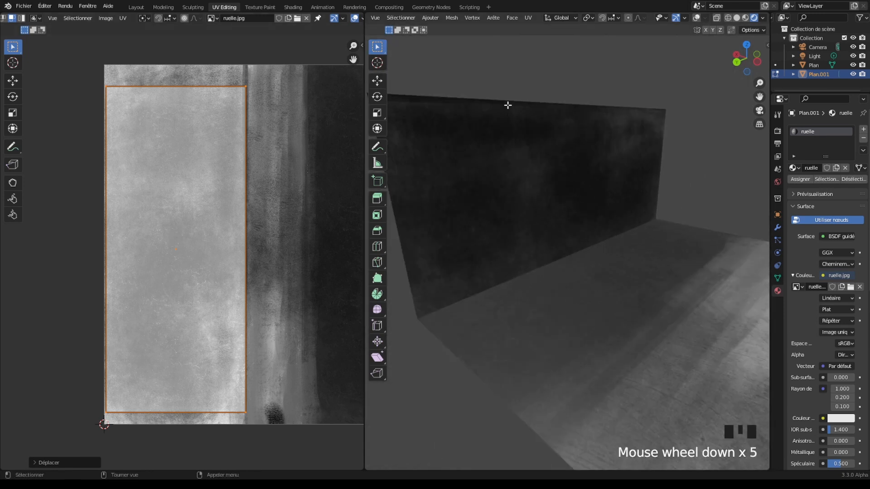
Step: Rotate the wall's UV face by 180° and inspect the texture where the wall meets the floor
scroll(303, 274, down, 1)
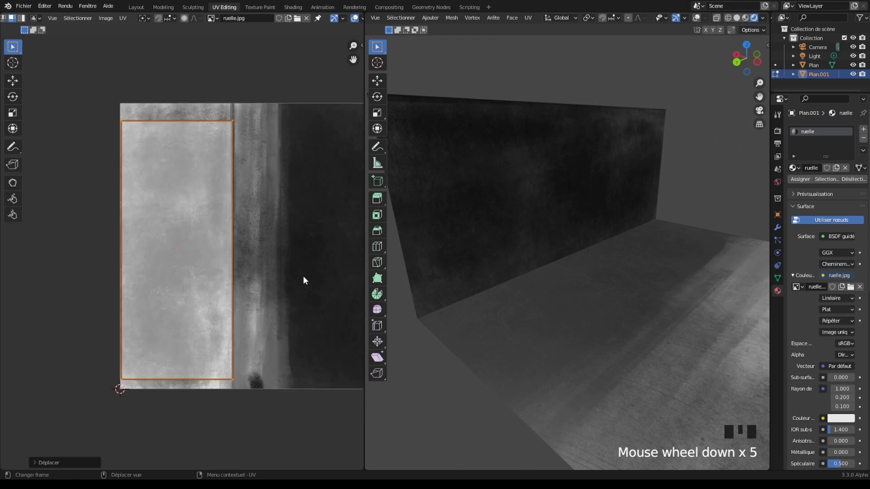
key(r)
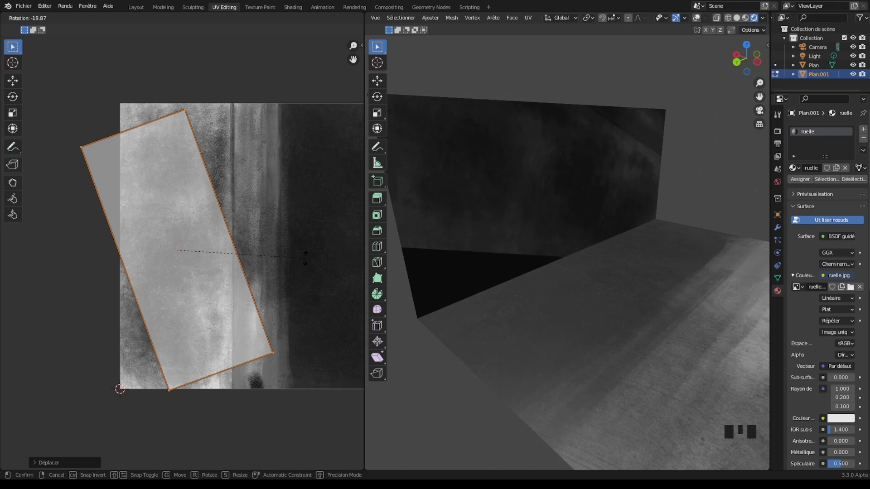
text(180|| = 180°)
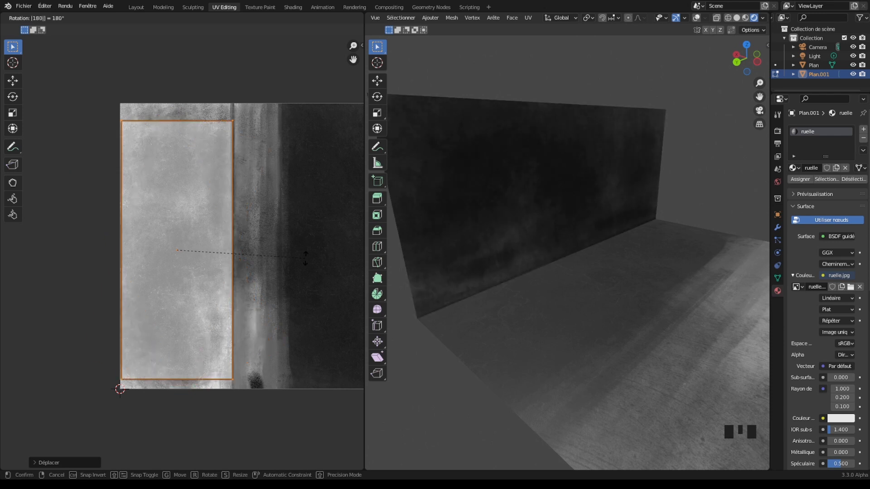
key(Return)
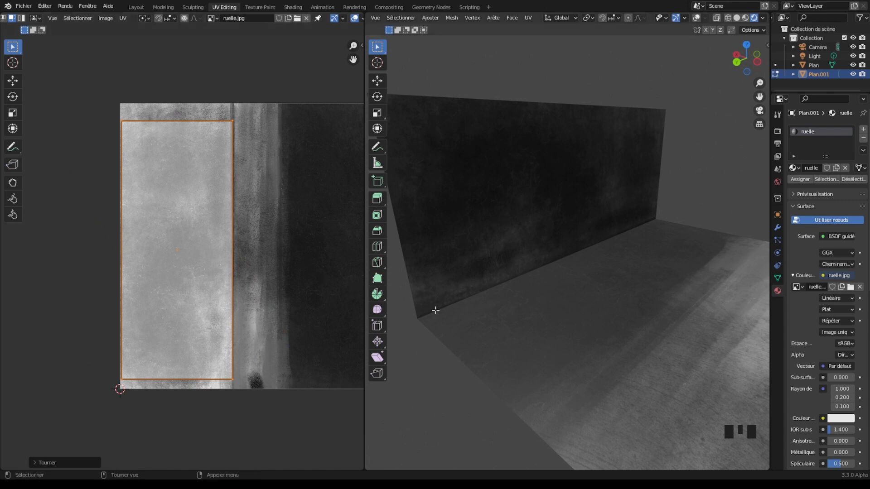
scroll(535, 310, up, 7)
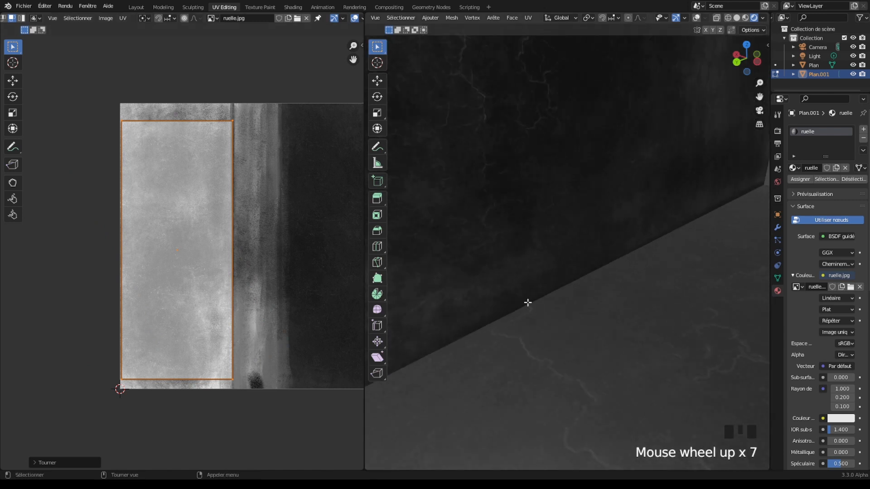
scroll(530, 302, down, 8)
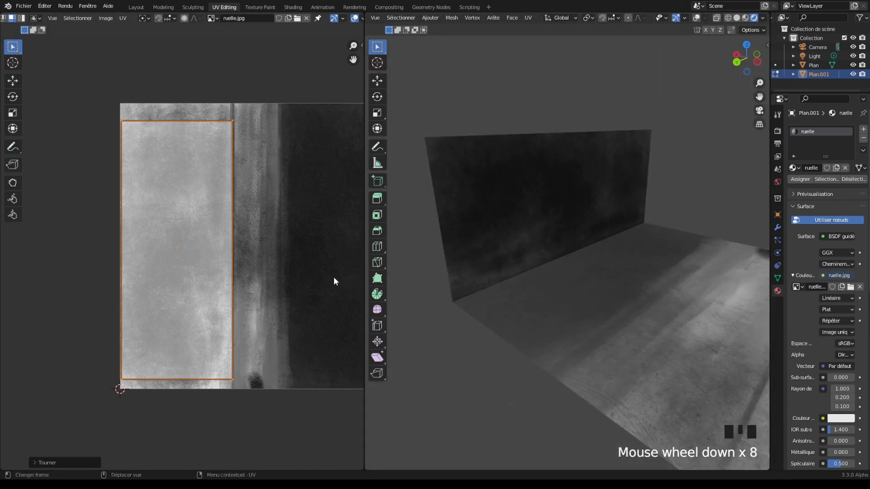
Step: Select the alley floor, check the selection with the overlays briefly shown, and examine the floor and both walls from above
scroll(334, 281, down, 2)
scroll(569, 277, down, 3)
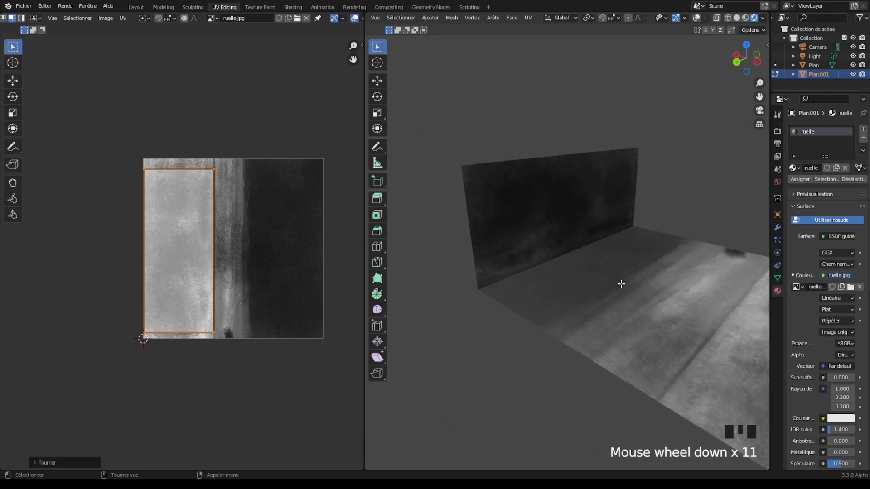
click(621, 284)
scroll(621, 293, down, 2)
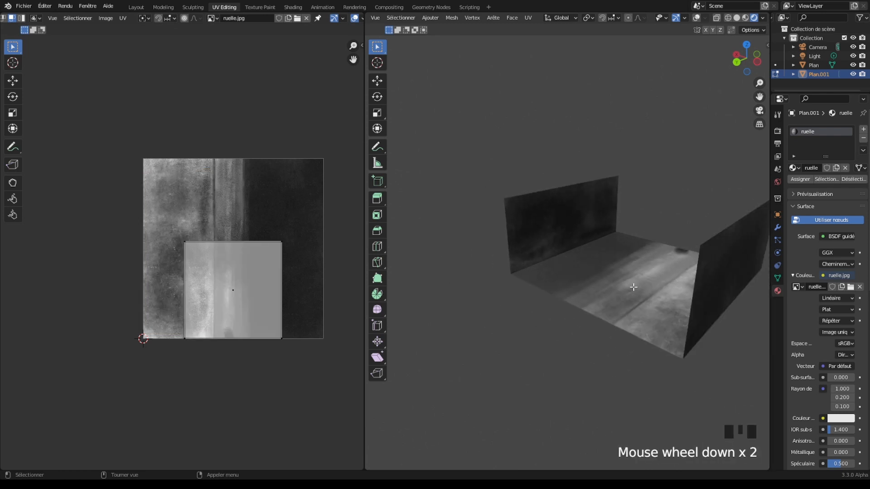
scroll(670, 281, up, 3)
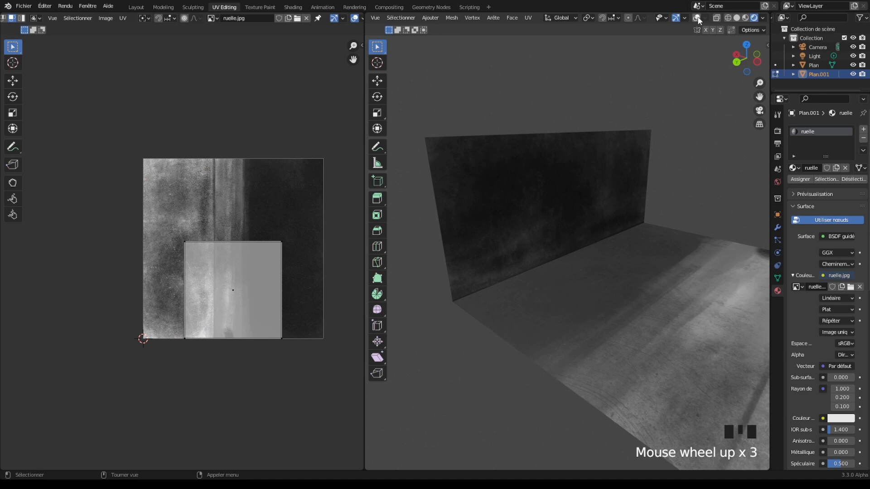
click(654, 239)
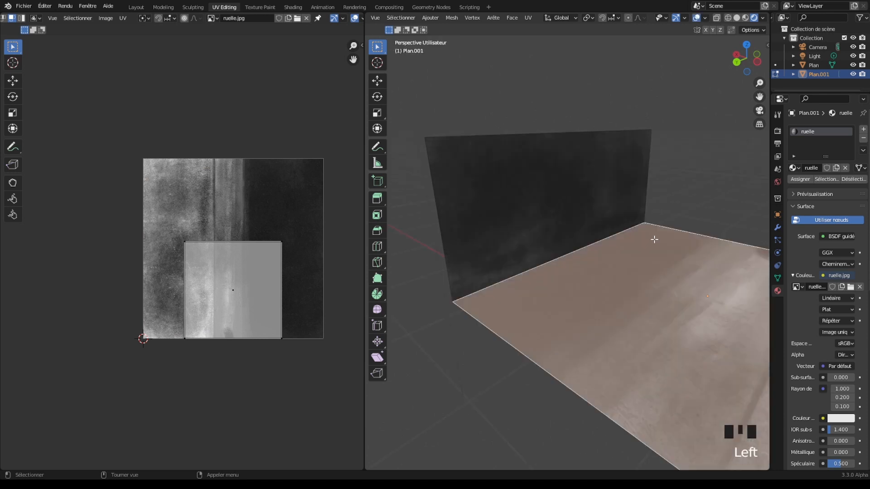
click(696, 18)
scroll(317, 295, up, 3)
middle_drag(324, 295, 247, 279)
middle_drag(581, 276, 575, 320)
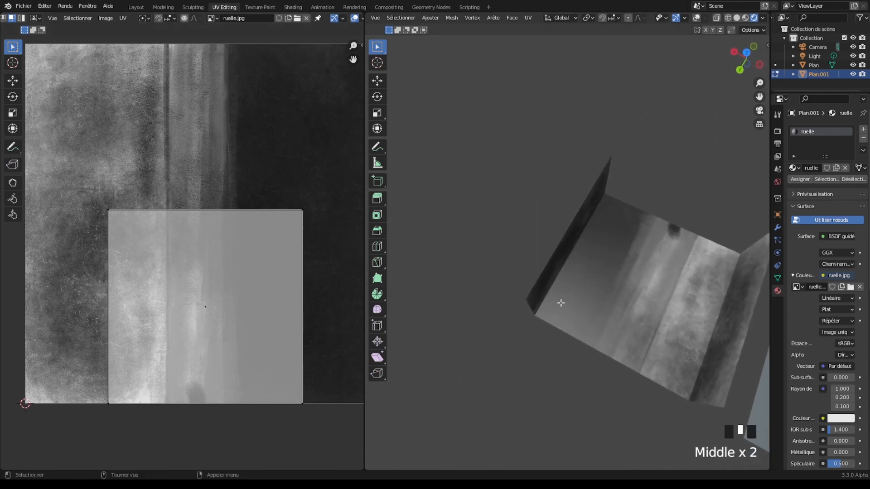
scroll(540, 257, down, 1)
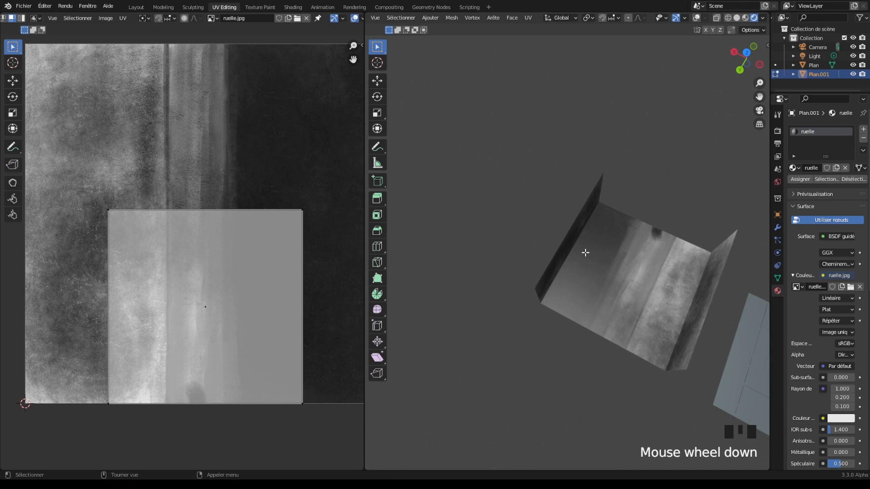
Step: Compare the wall's and floor's UV layouts, then unwrap with the floor face selected
click(566, 249)
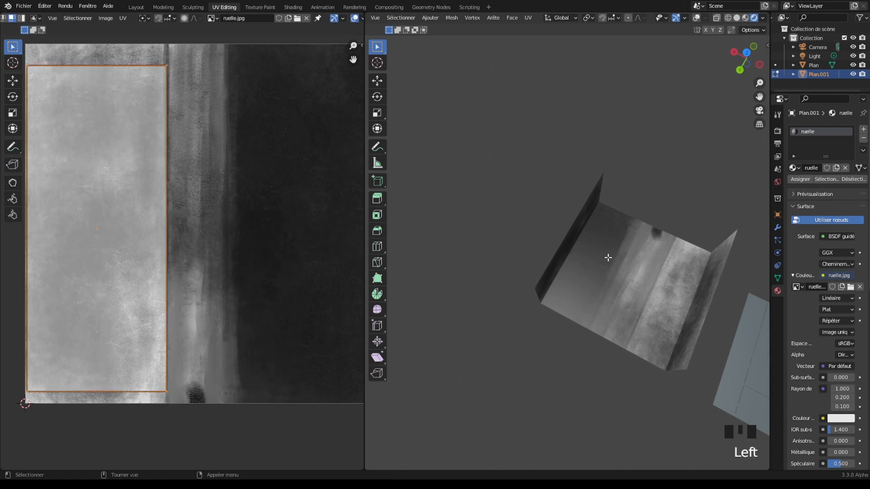
click(597, 267)
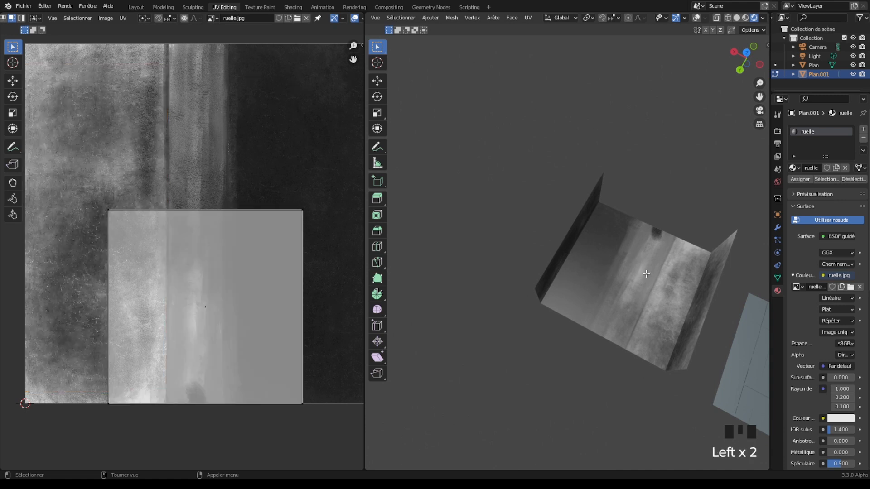
key(u)
key(u)
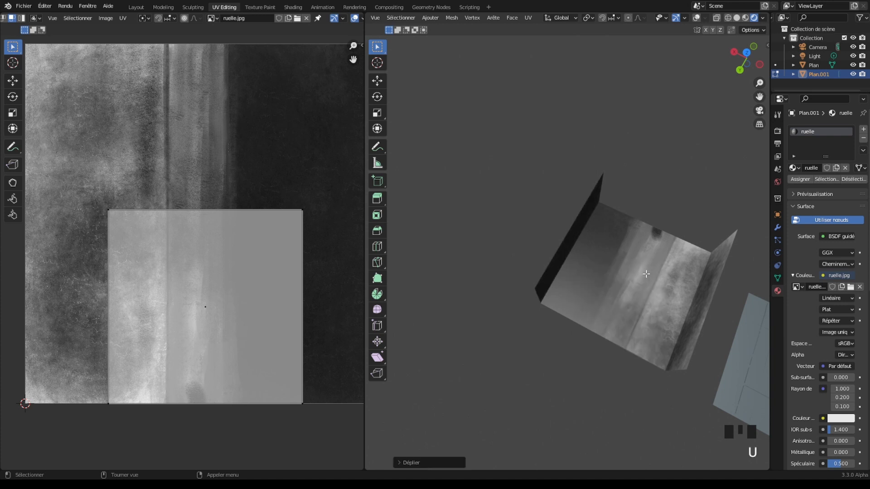
Step: Try a Smart UV Project on the floor face with a 66° angle limit and aspect correction
scroll(609, 293, down, 2)
key(u)
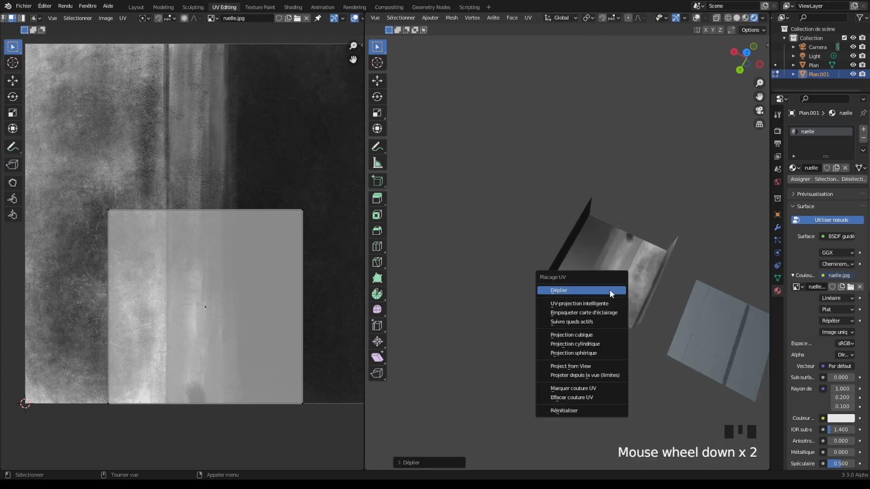
click(605, 302)
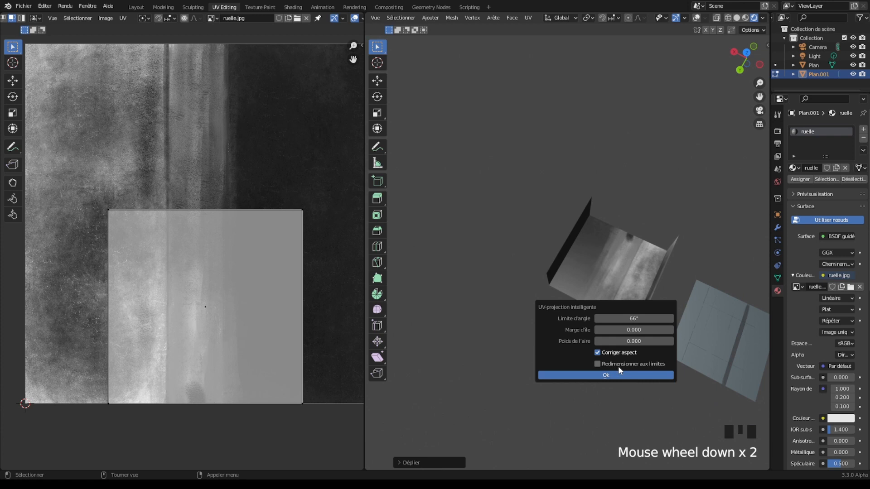
click(607, 375)
scroll(213, 311, down, 5)
scroll(224, 301, up, 5)
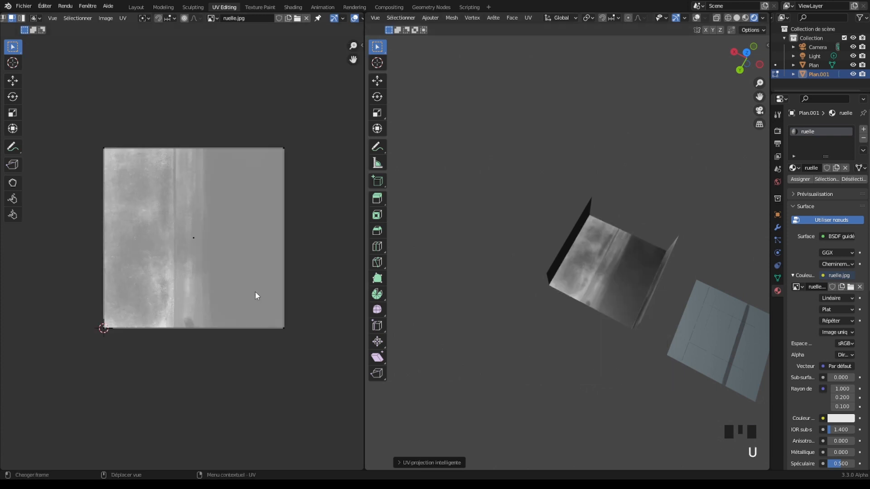
Step: Unwrap the floor with the standard Unwrap method and compare the UV positions of the wall and the floor
key(u)
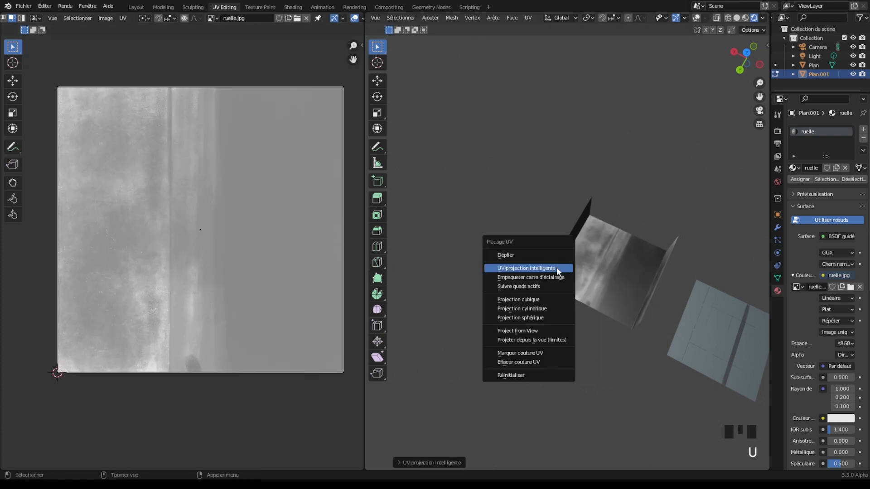
click(548, 256)
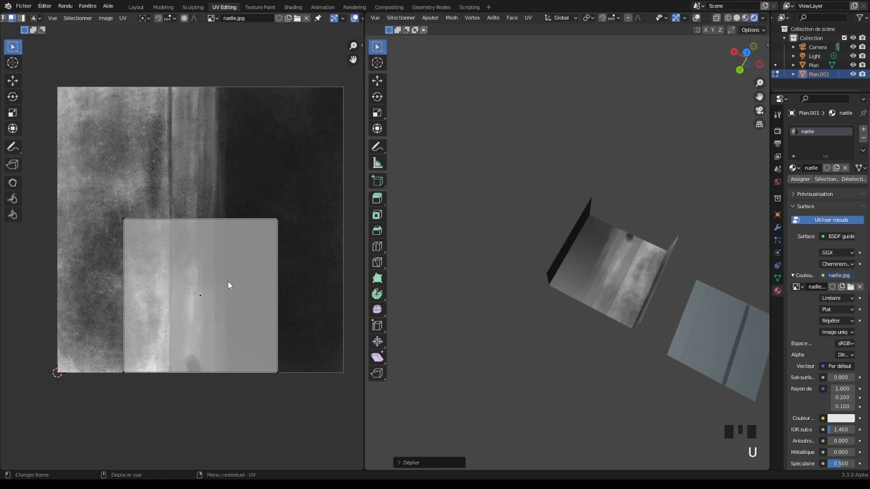
click(572, 234)
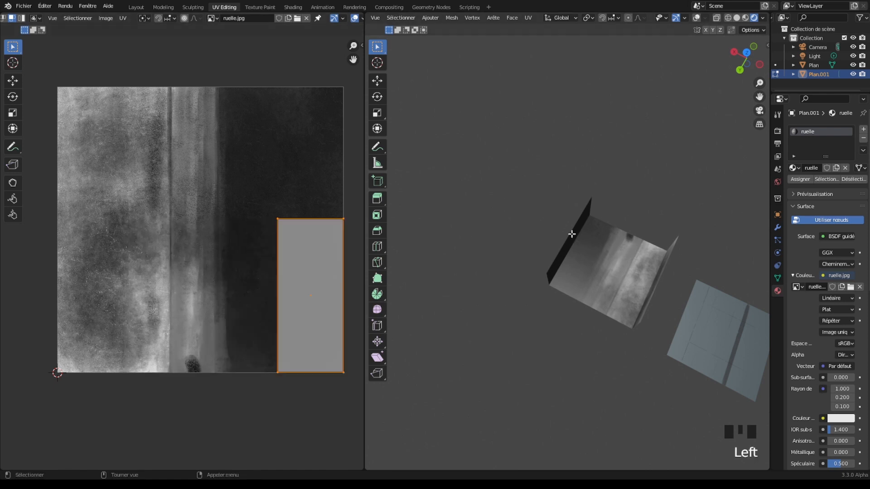
click(585, 248)
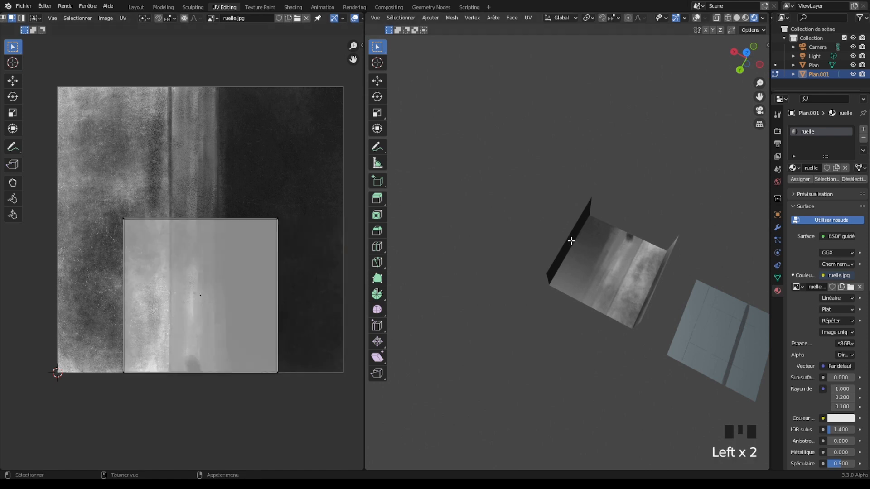
Step: Select the wall beside the dark floor strip and move its UV face onto the light, mottled band of ruelle.jpg
click(571, 240)
middle_drag(575, 263, 538, 253)
scroll(463, 249, up, 4)
scroll(549, 258, up, 6)
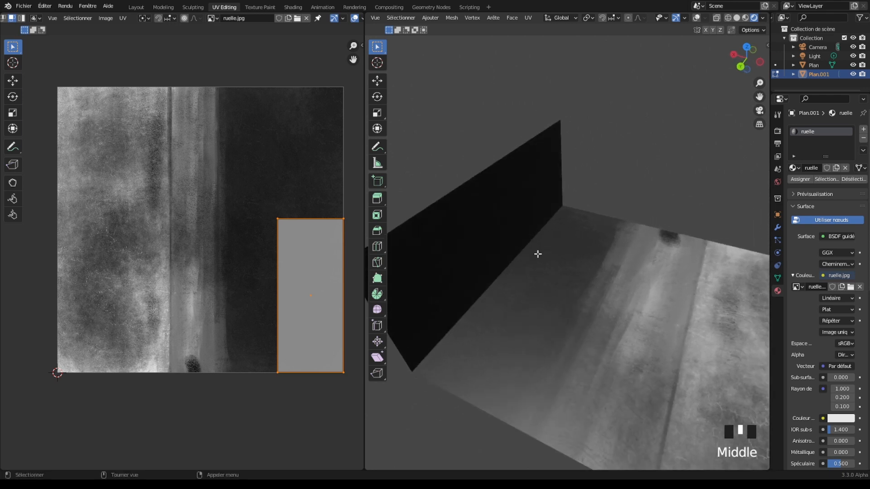
key(g)
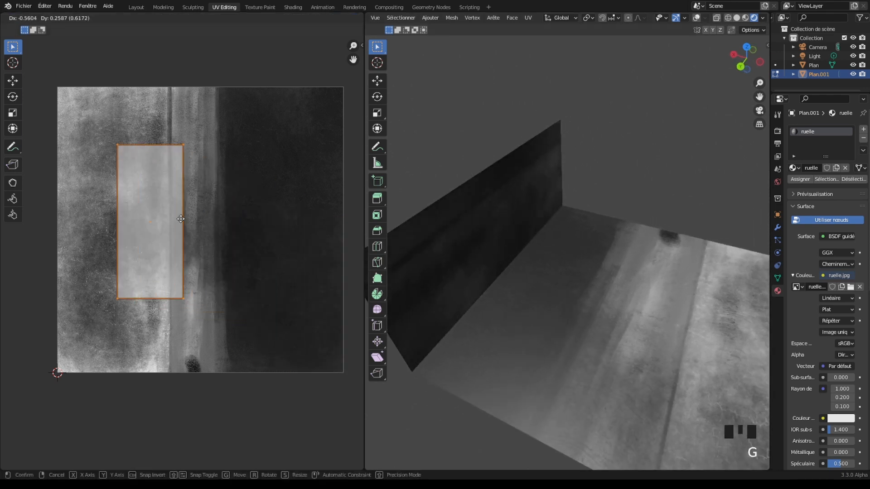
click(149, 232)
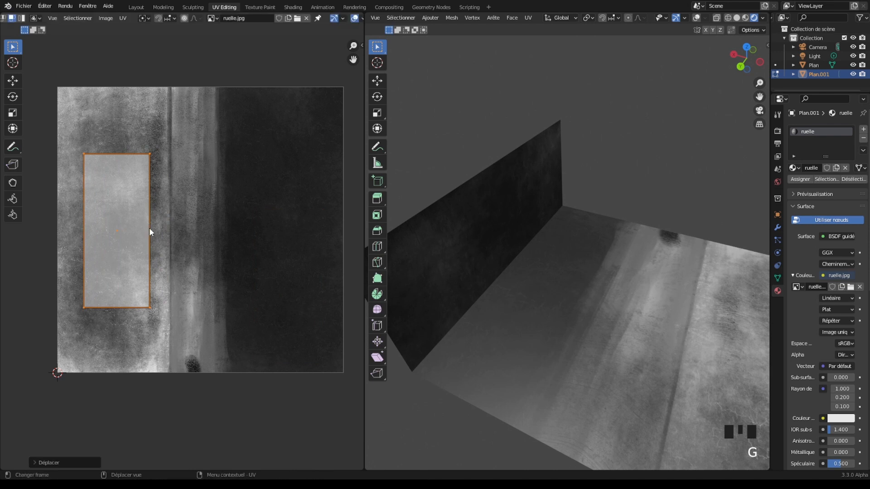
text(r160)
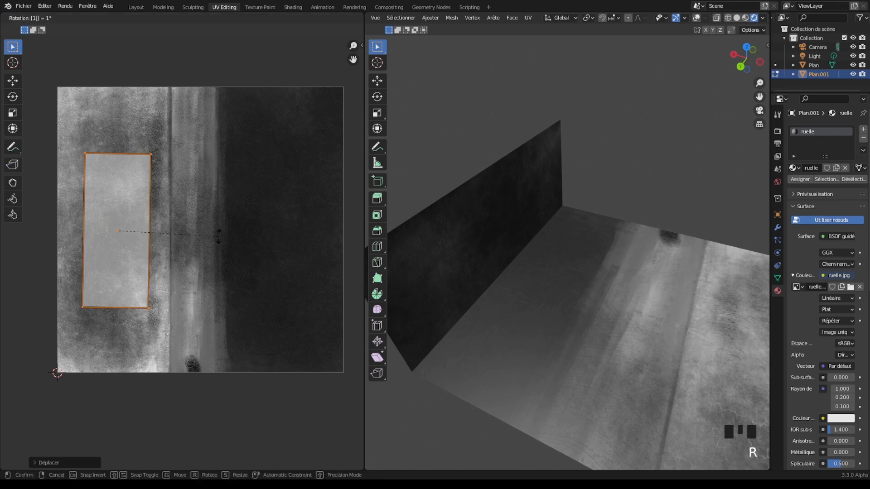
key(Return)
key(ctrl+z)
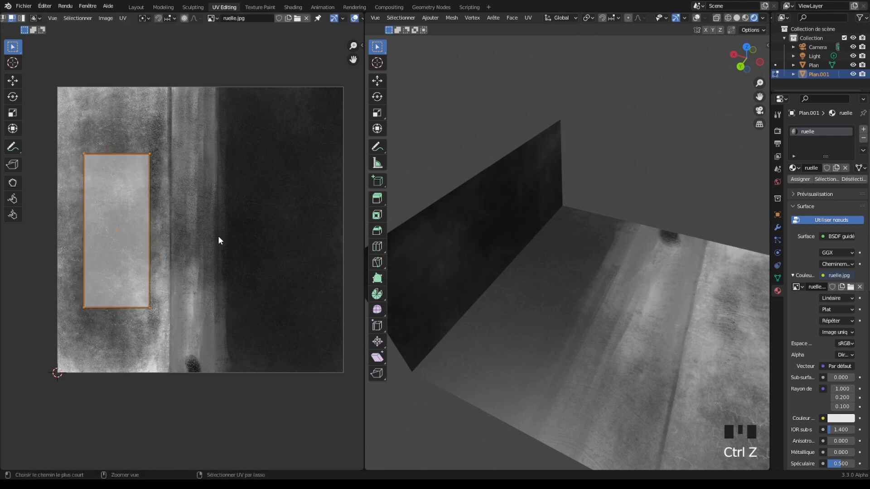
Step: Scale the wall's UV face up by about 1.6 to fill the light band and inspect its inner edge up close
key(s)
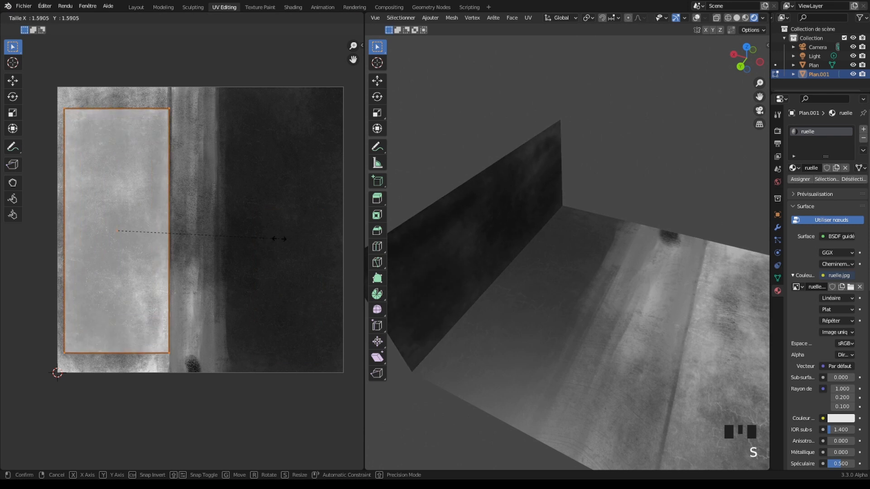
click(269, 250)
scroll(183, 245, up, 6)
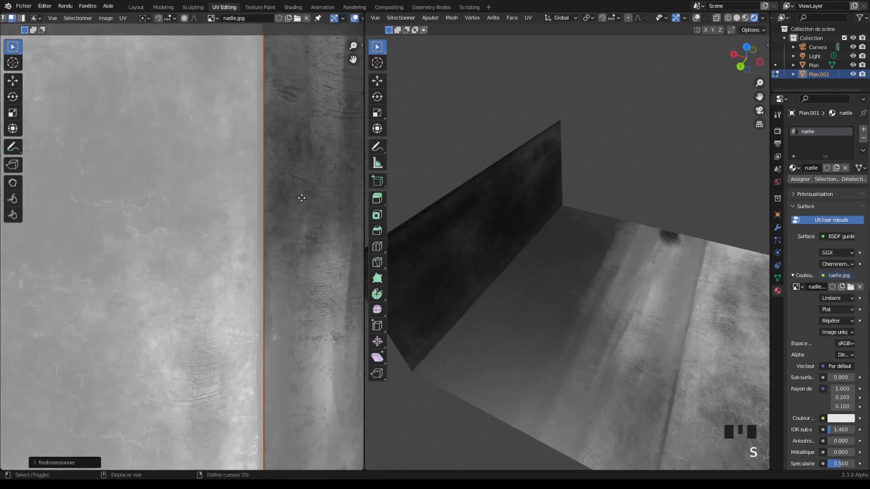
Step: Nudge the wall's UV face so its inner edge meets the dark seam in ruelle.jpg, and check its corners
key(g)
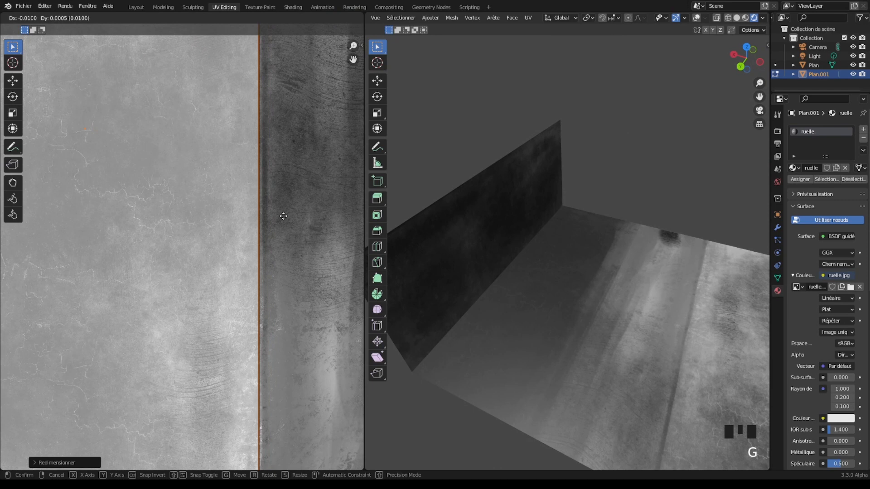
click(288, 217)
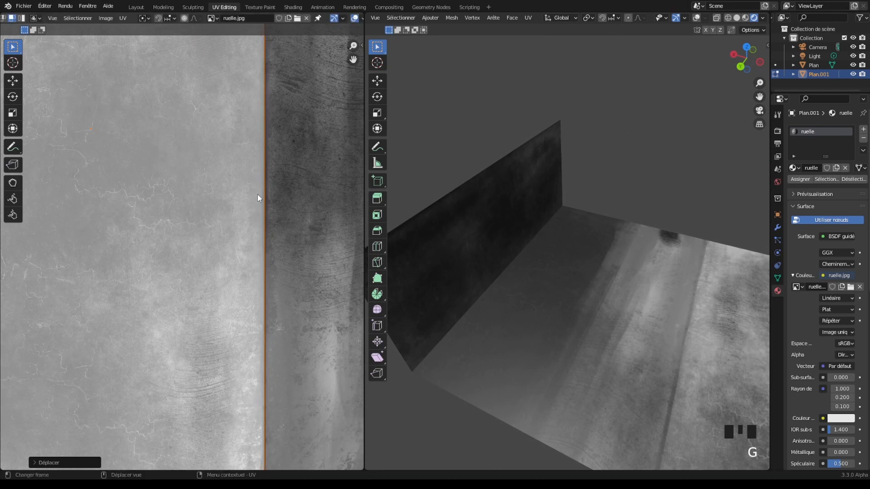
scroll(258, 195, down, 3)
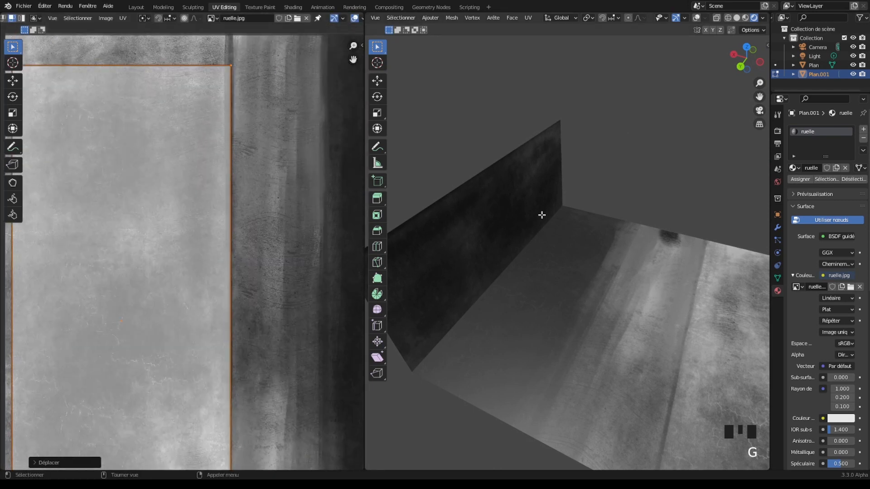
middle_drag(268, 133, 294, 181)
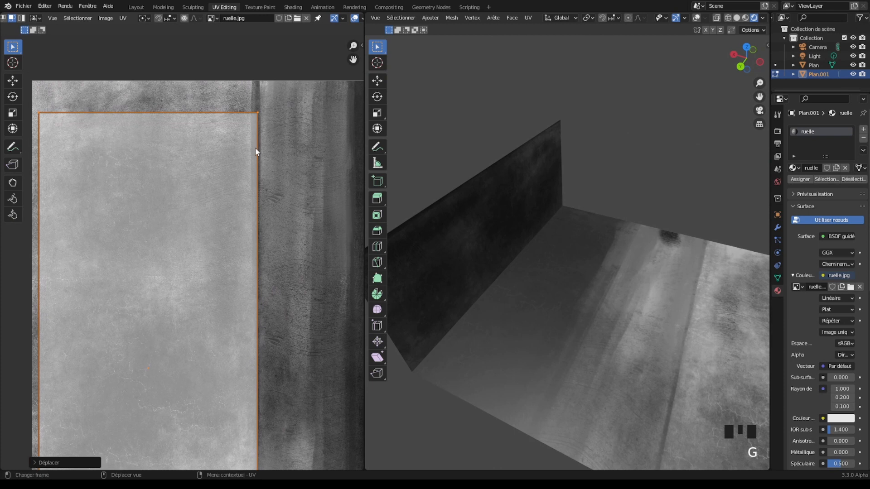
scroll(281, 253, down, 3)
middle_drag(288, 297, 296, 206)
scroll(262, 236, up, 3)
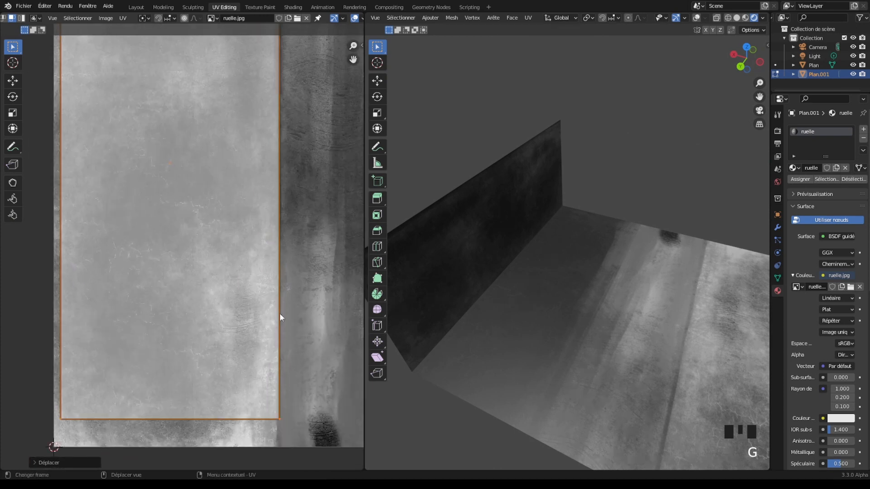
scroll(271, 284, down, 2)
middle_drag(267, 208, 284, 251)
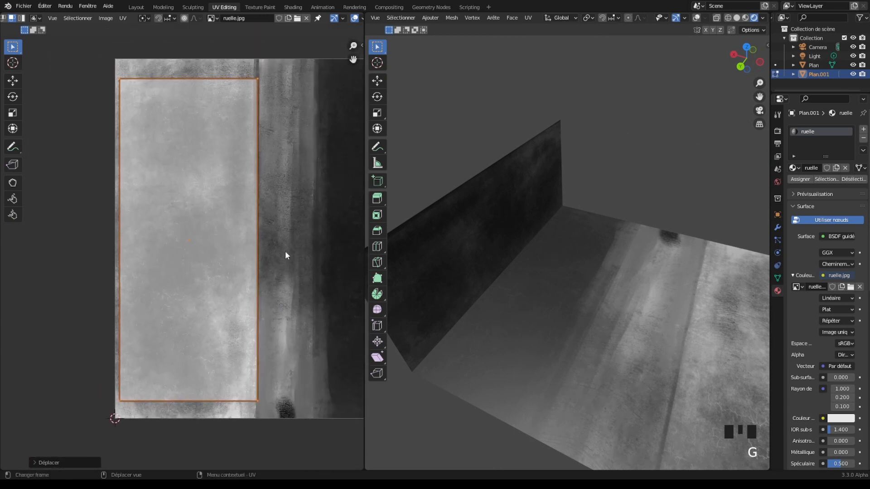
Step: Rotate the wall's UV face by 180° on ruelle.jpg
key(r)
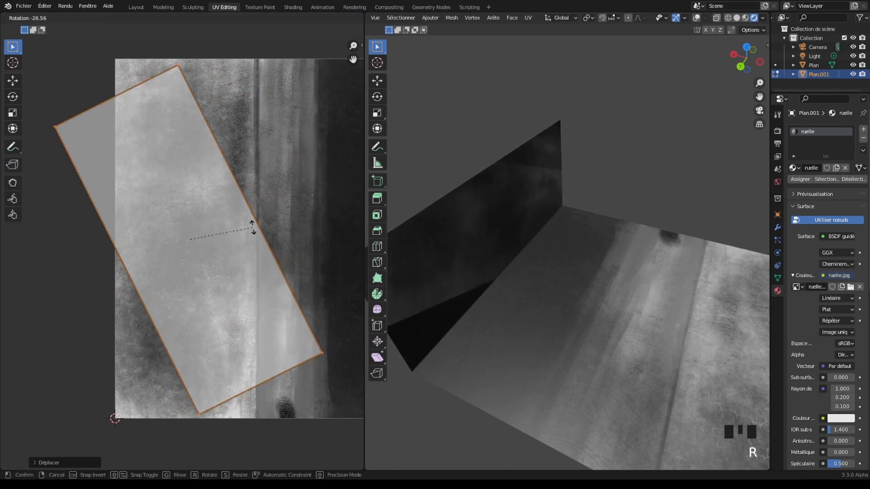
text(180)
key(Return)
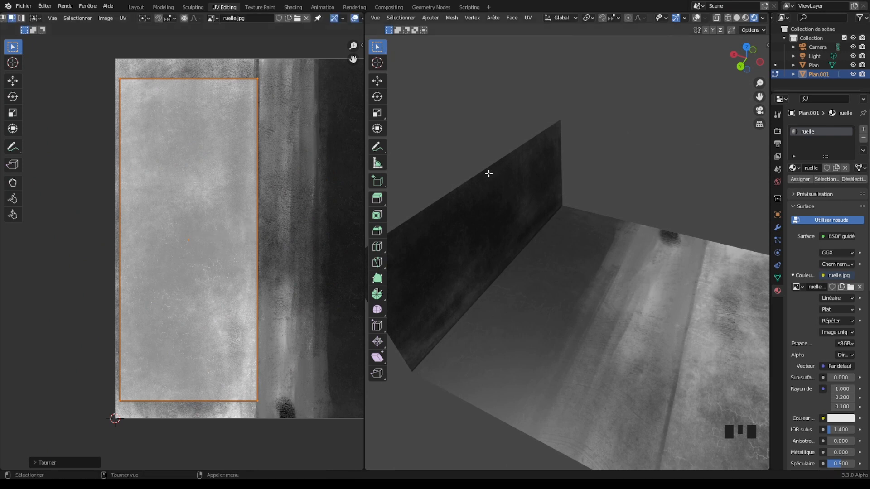
scroll(334, 257, down, 3)
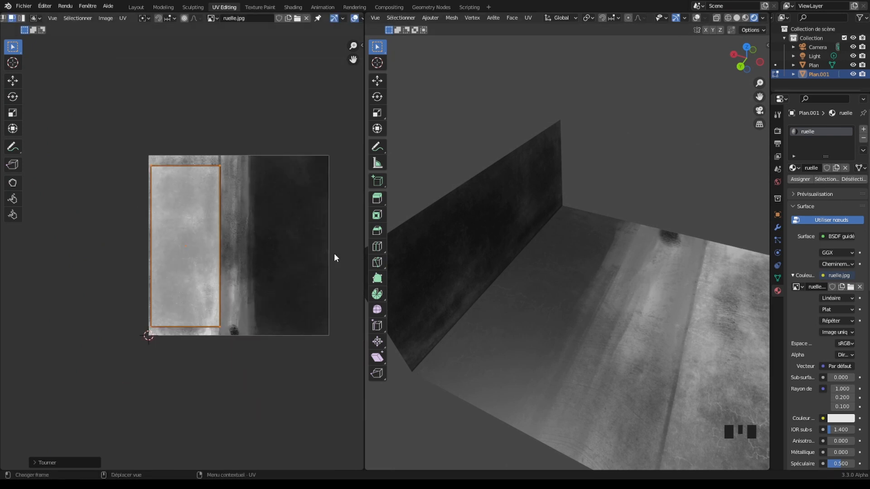
Step: Select the floor face and scale its whole UV face along X to about 0.8
click(578, 315)
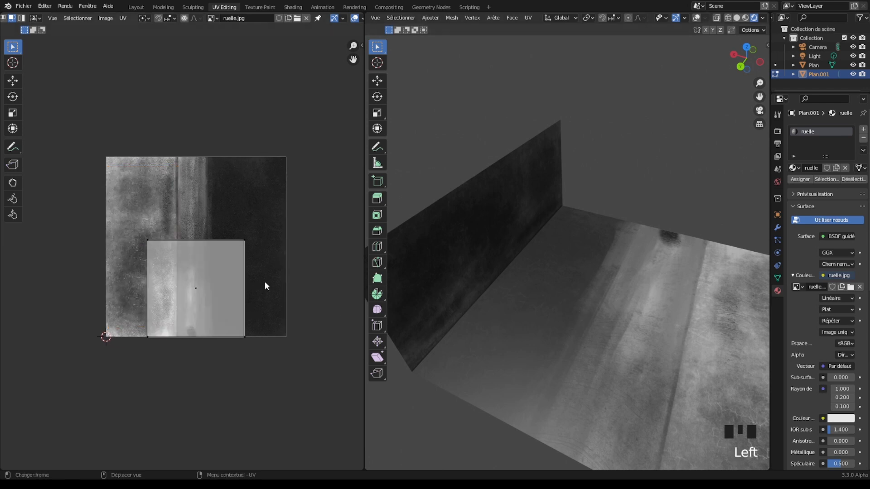
key(a)
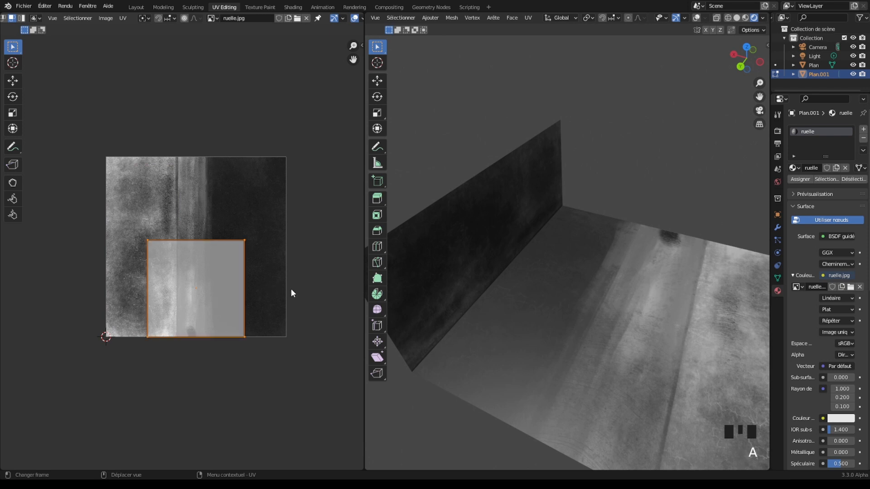
key(s)
key(x)
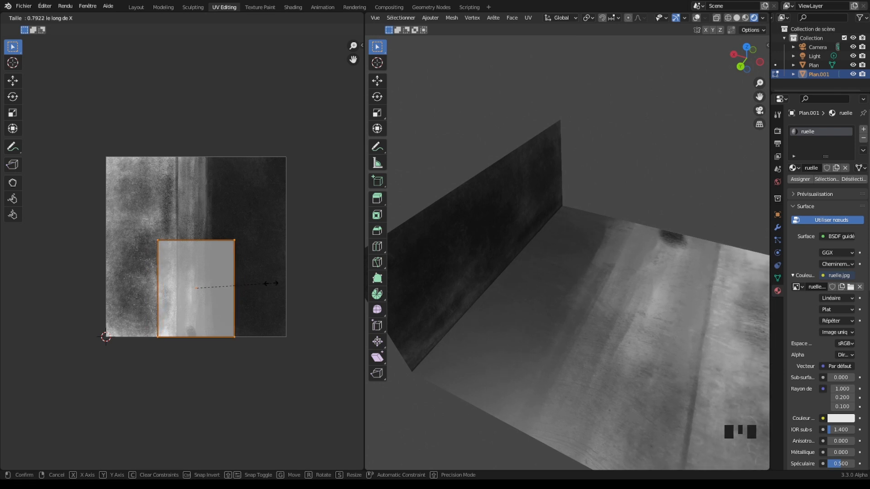
click(238, 308)
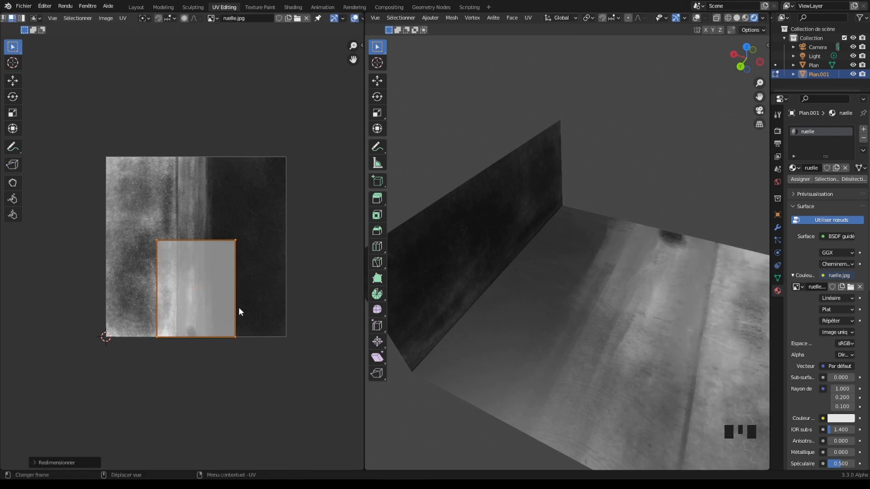
Step: Move the floor's UV face so its edge beside the light wall band lies along the dark seam of ruelle.jpg
key(g)
click(257, 271)
scroll(198, 297, up, 6)
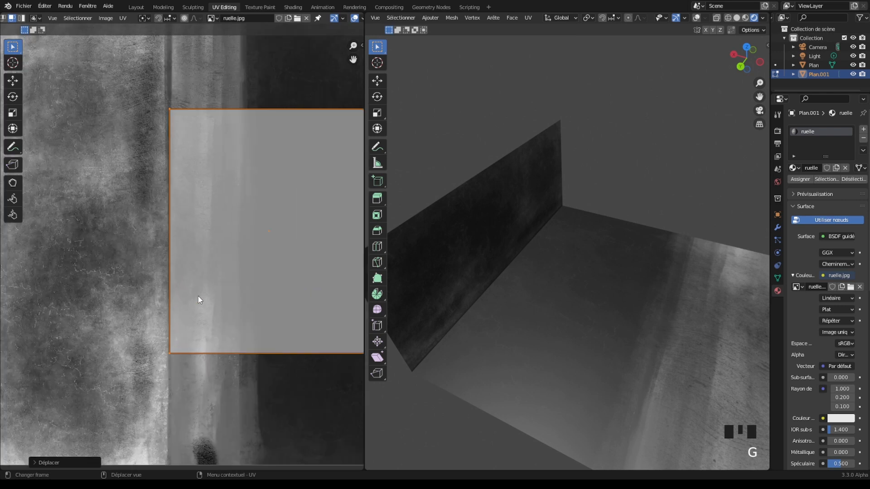
middle_drag(211, 255, 209, 335)
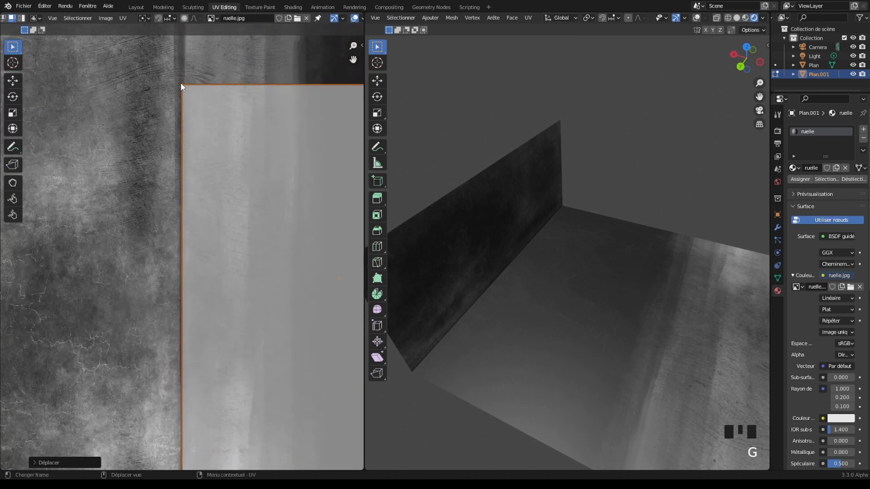
scroll(196, 166, down, 5)
key(s)
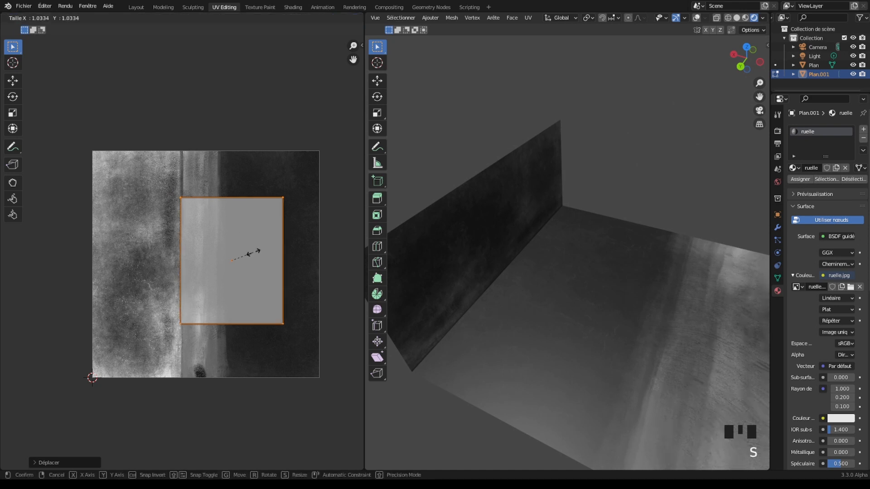
click(254, 252)
key(ctrl+z)
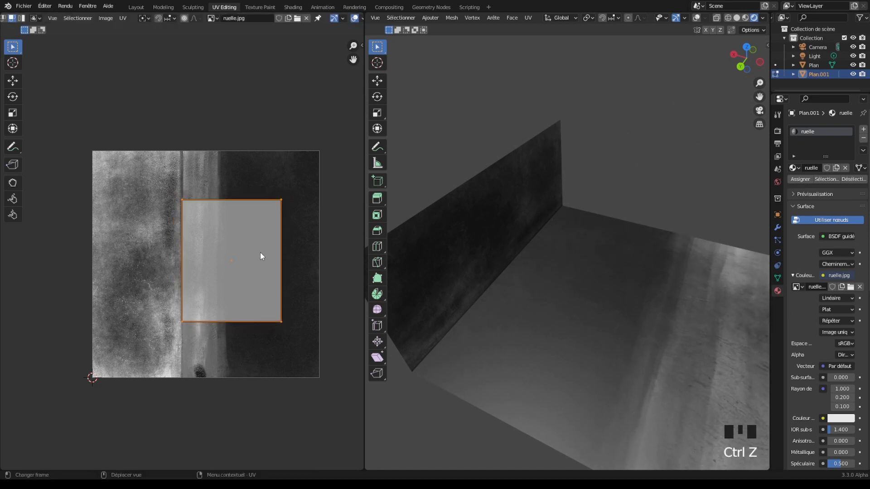
key(s)
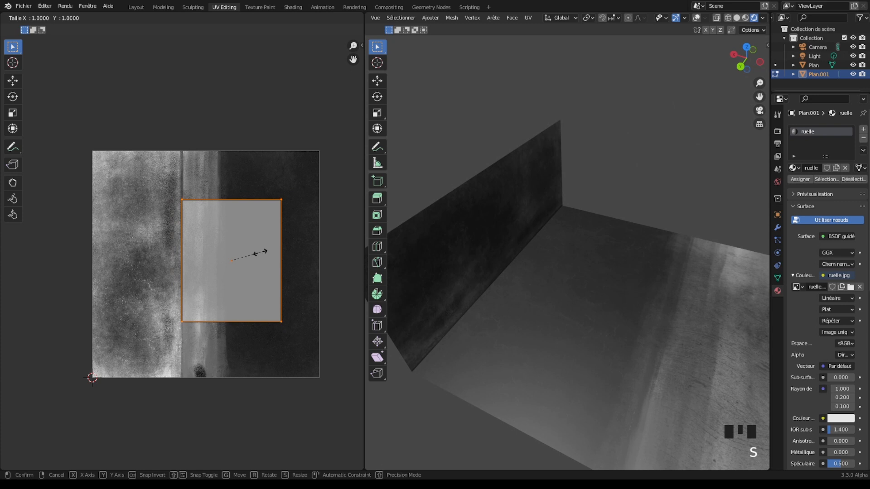
click(266, 259)
key(ctrl+z)
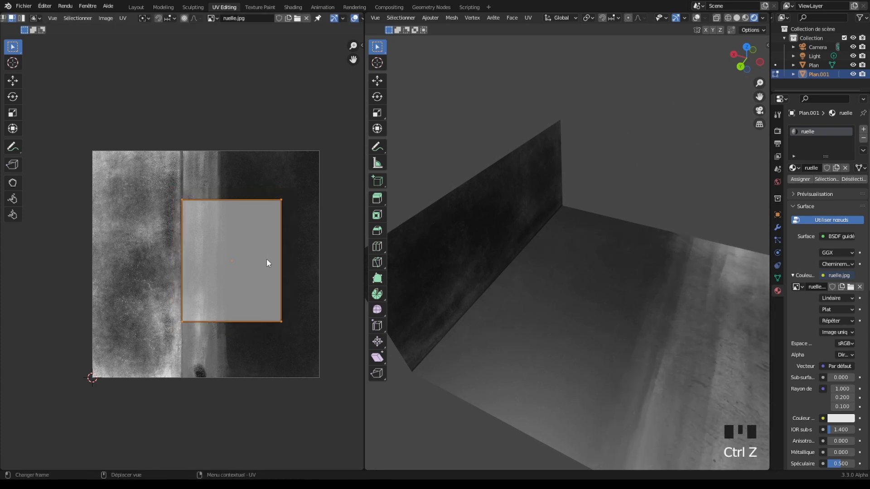
Step: Stretch the floor's UV face along Y to nearly the full height of ruelle.jpg and center it vertically on the image
key(s)
key(y)
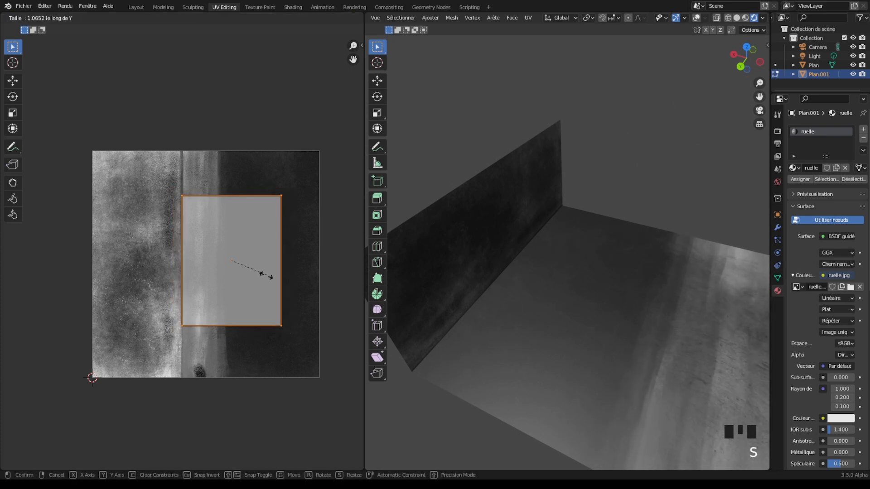
click(271, 304)
key(g)
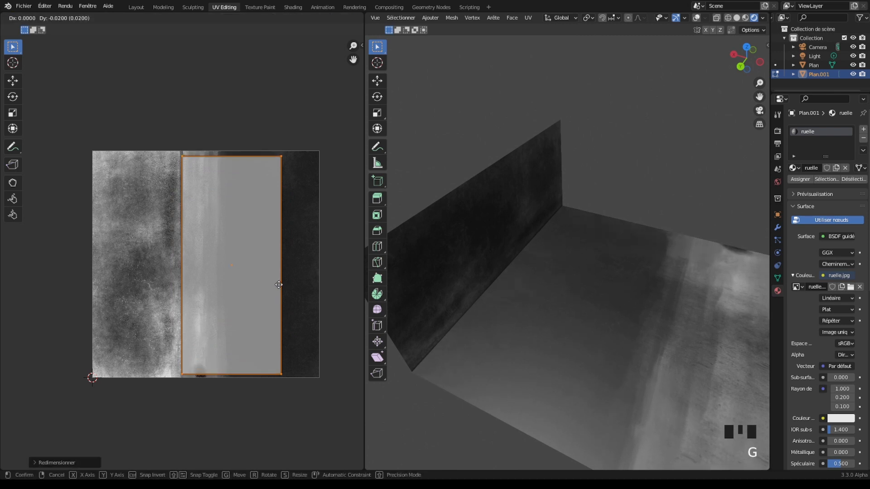
click(276, 284)
scroll(193, 257, up, 5)
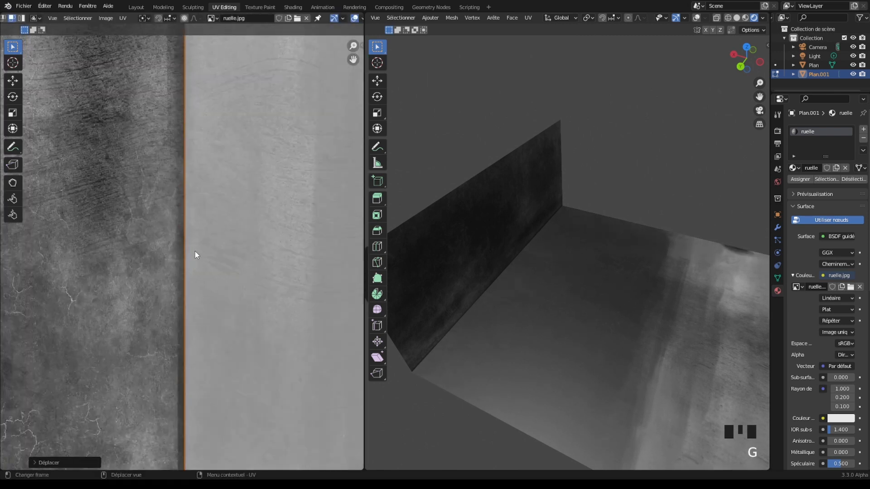
Step: Check the floor against the wall, and rotate the floor's UV face by 180° to put its light strip beside the wall
scroll(487, 330, up, 15)
scroll(468, 318, down, 12)
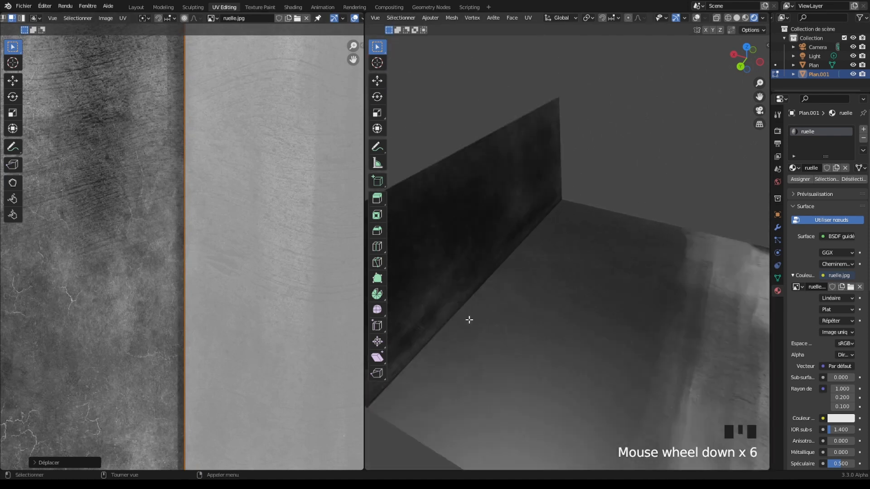
scroll(290, 303, up, 1)
scroll(292, 302, down, 6)
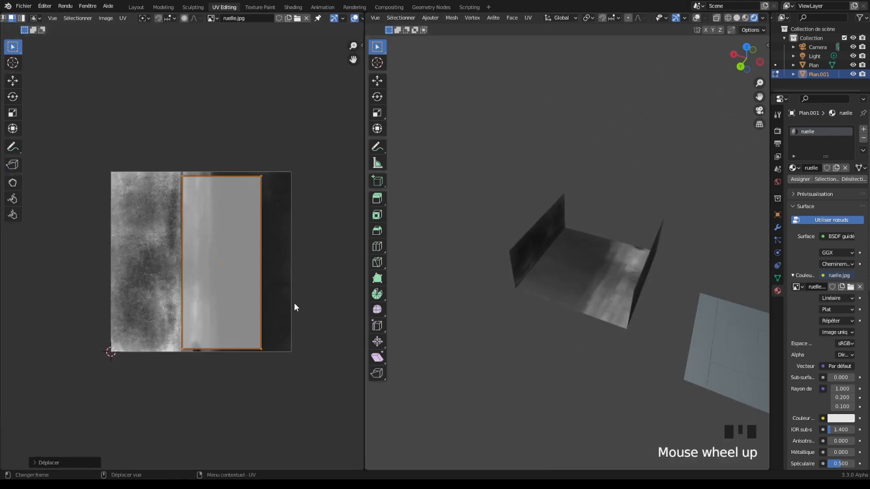
key(r)
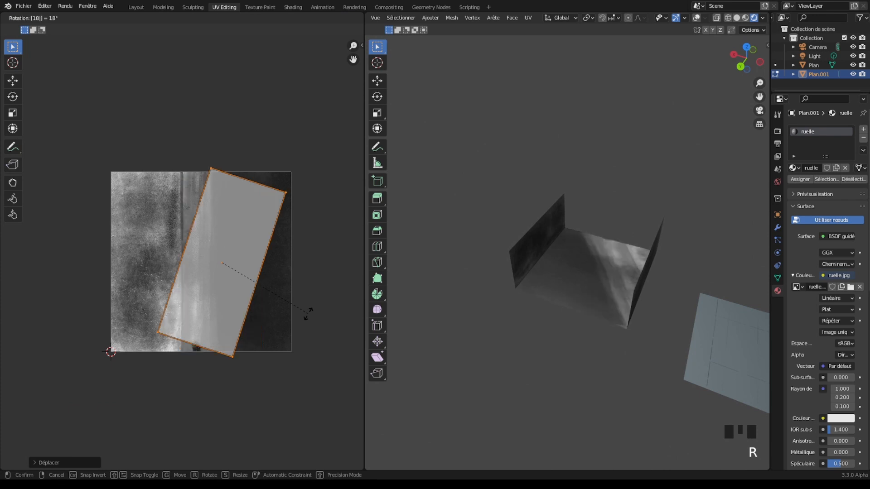
key(Return)
Step: Examine the junction between the dark wall and the floor up close and from several angles
scroll(191, 297, up, 7)
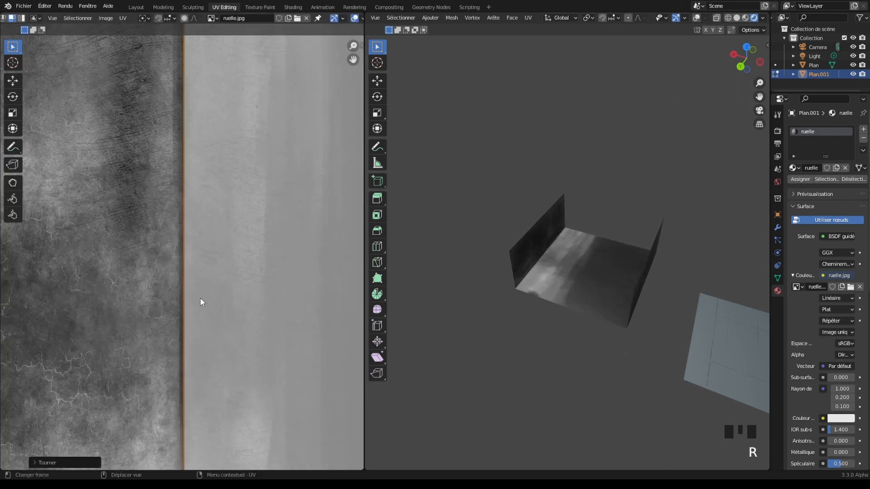
scroll(535, 268, up, 15)
scroll(535, 268, up, 6)
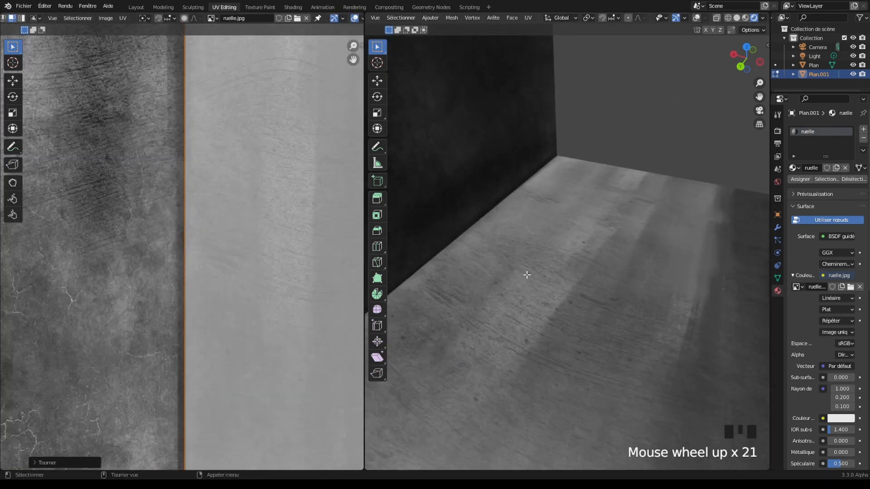
shift+middle_drag(485, 258, 585, 294)
scroll(568, 284, down, 5)
scroll(560, 290, down, 2)
scroll(560, 290, down, 1)
scroll(584, 291, up, 2)
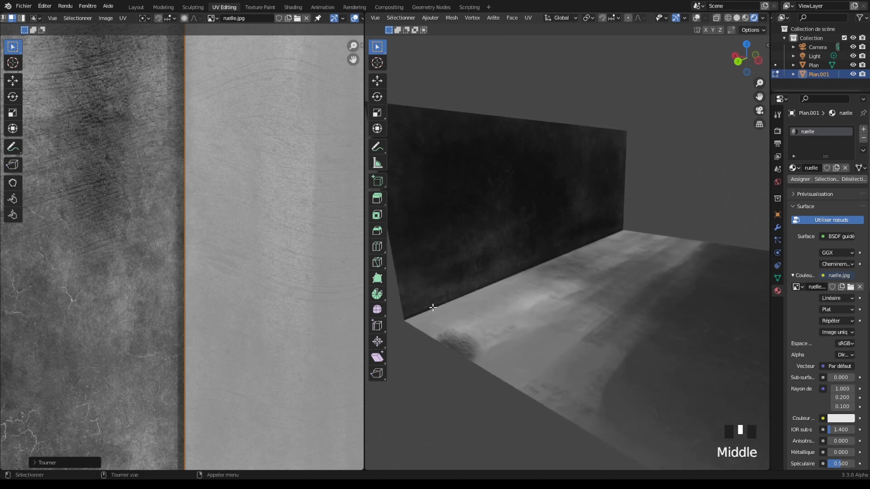
scroll(292, 306, down, 6)
scroll(293, 310, down, 3)
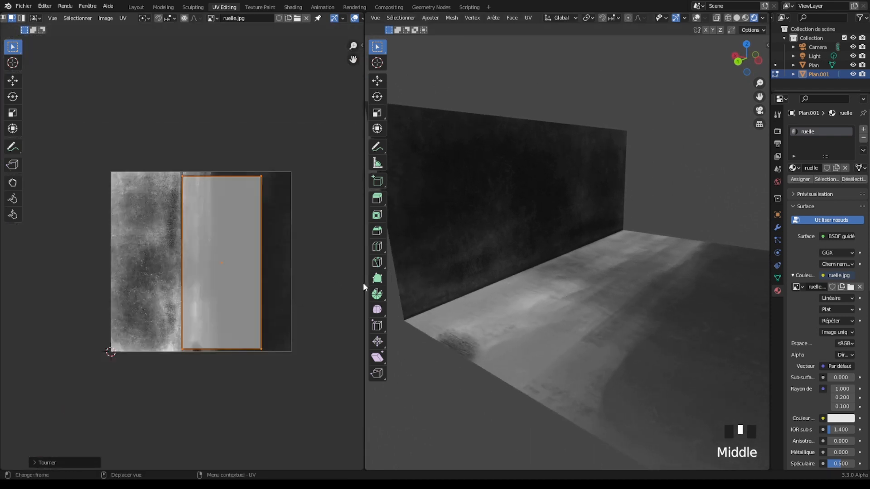
scroll(571, 276, down, 12)
mouse_move(571, 276)
middle_down()
mouse_move(557, 277)
mouse_move(571, 276)
middle_up()
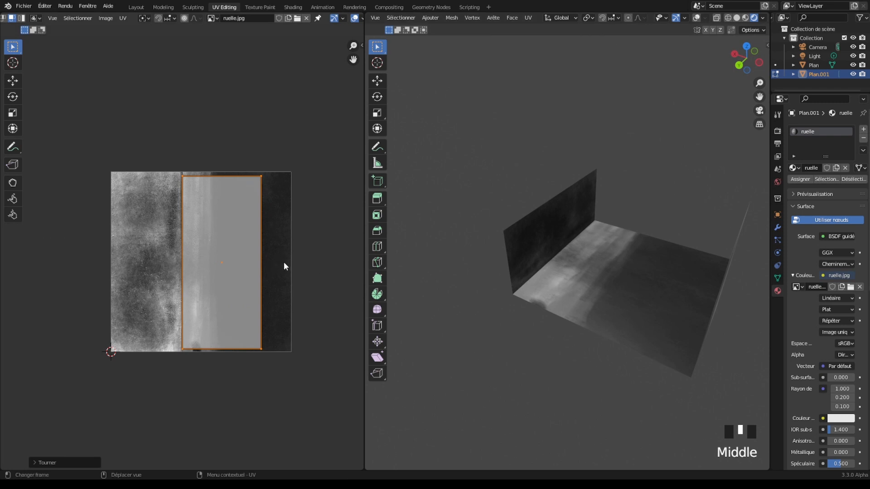
Step: Scale the floor's UV face along Y by about 1.01
key(s)
key(y)
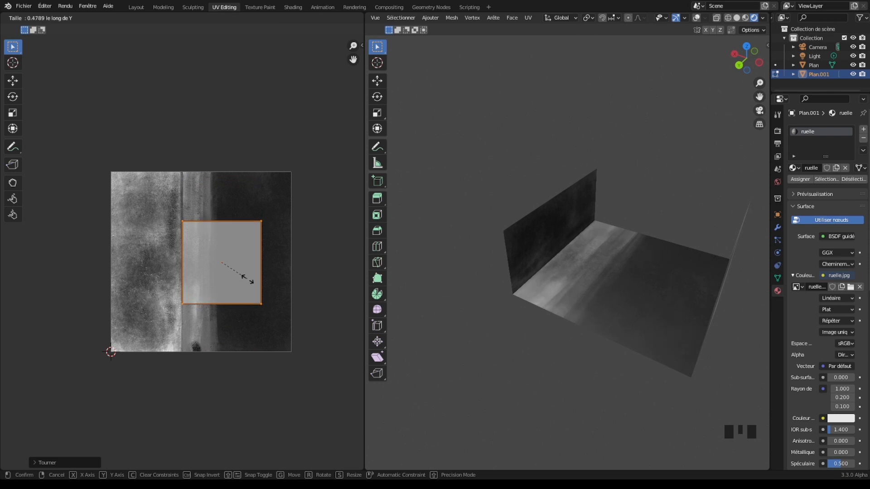
click(277, 291)
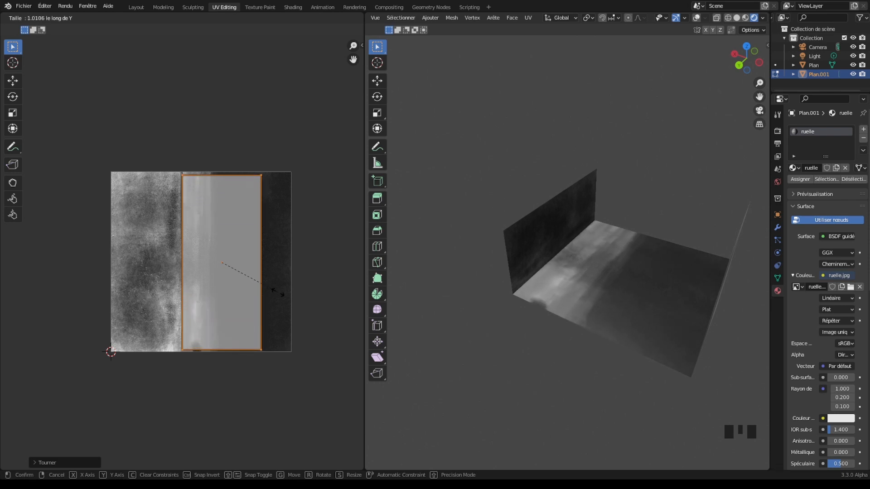
Step: Shift the floor's UV face horizontally by about 0.002 to align its inner edge with the dark seam of ruelle.jpg
scroll(195, 296, up, 5)
scroll(196, 296, up, 1)
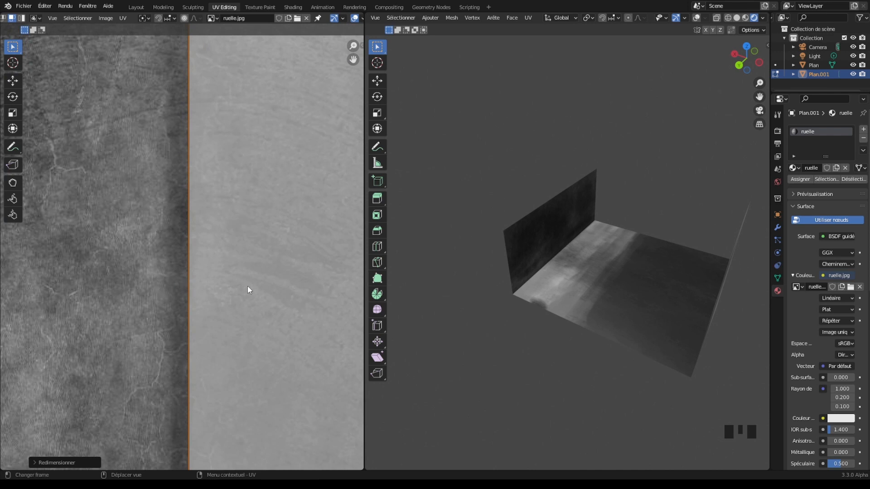
key(g)
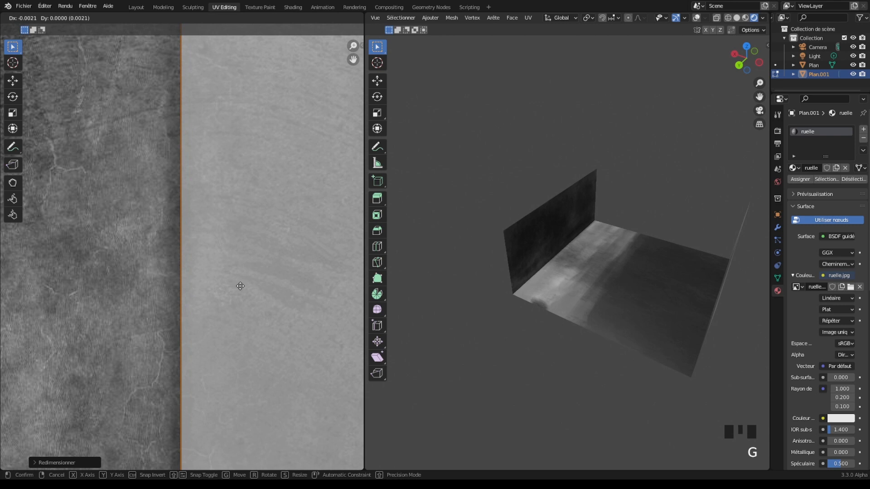
click(240, 290)
scroll(233, 295, down, 4)
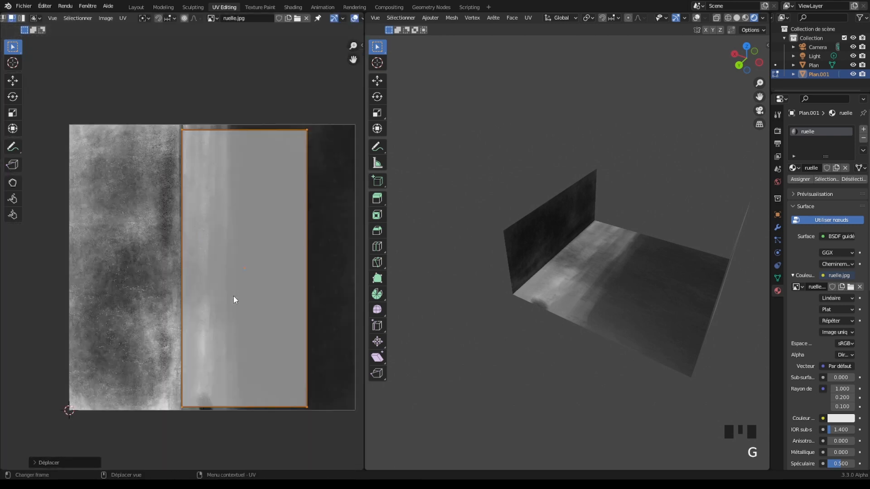
Step: Examine the junction between the dark wall and the floor up close, and compare it with the opposite wall
scroll(233, 295, up, 4)
scroll(555, 270, up, 16)
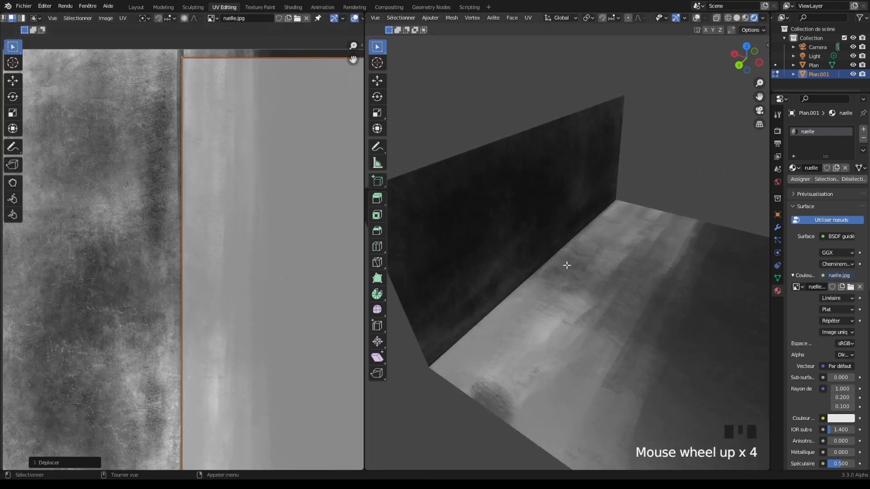
scroll(526, 275, up, 3)
middle_drag(531, 263, 542, 257)
scroll(509, 284, down, 7)
shift+middle_drag(509, 283, 532, 256)
scroll(528, 249, down, 4)
scroll(531, 256, down, 1)
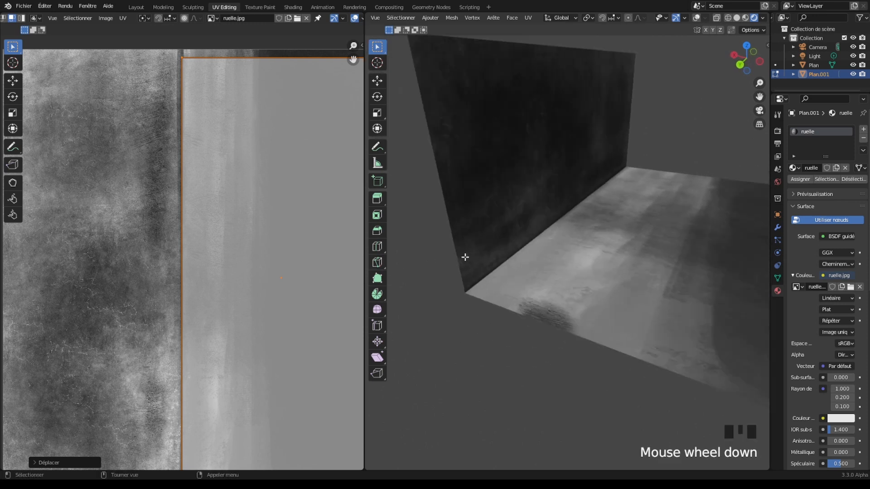
middle_drag(566, 228, 551, 241)
scroll(570, 219, down, 3)
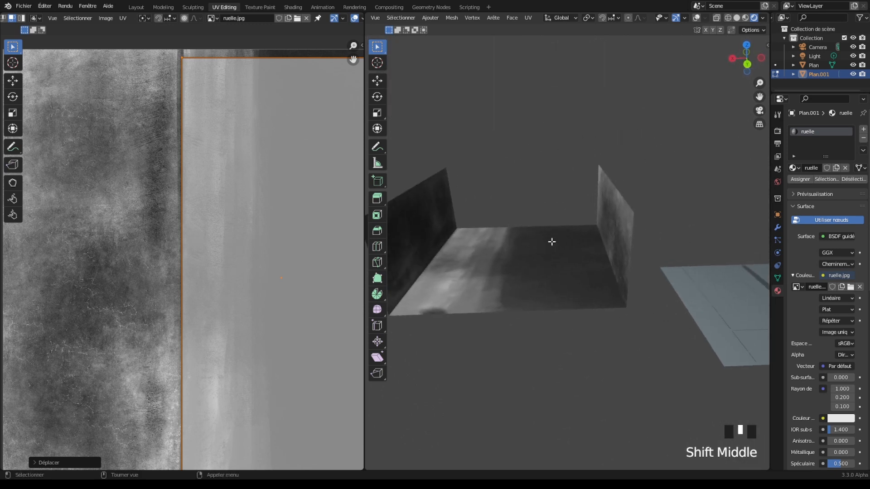
Step: Select the opposite wall and move its UV face by about 0.39 in X and 0.21 in Y, beside the dark seam of ruelle.jpg
click(613, 222)
key(Home)
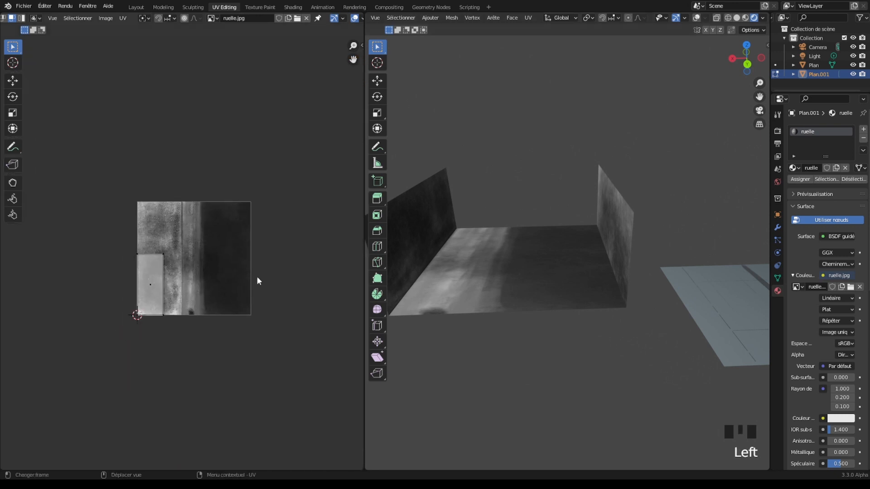
key(a)
key(g)
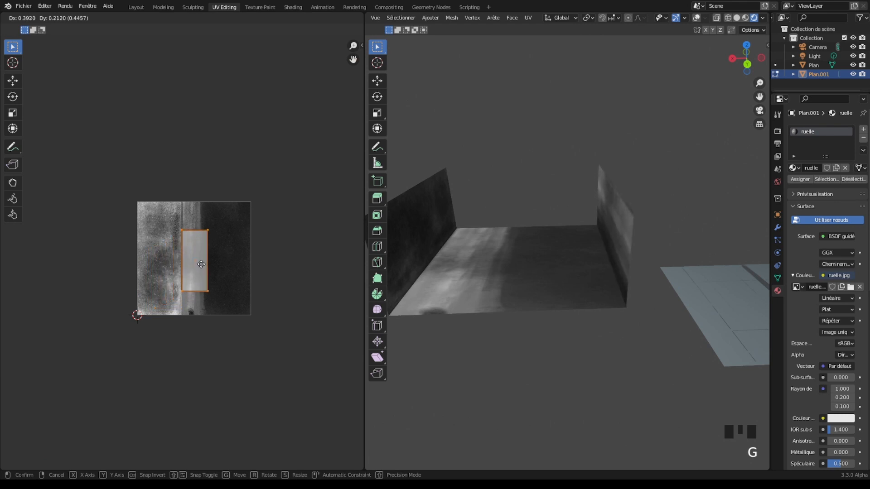
click(201, 264)
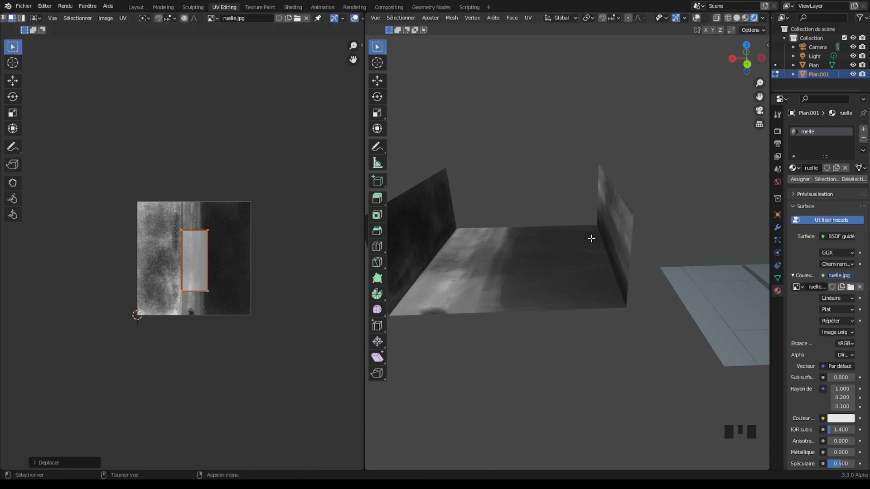
Step: Check the opposite wall against the floor, and rotate its UV face by 180° to put its light band beside the floor
mouse_move(422, 269)
middle_down()
mouse_move(471, 268)
mouse_move(412, 269)
middle_up()
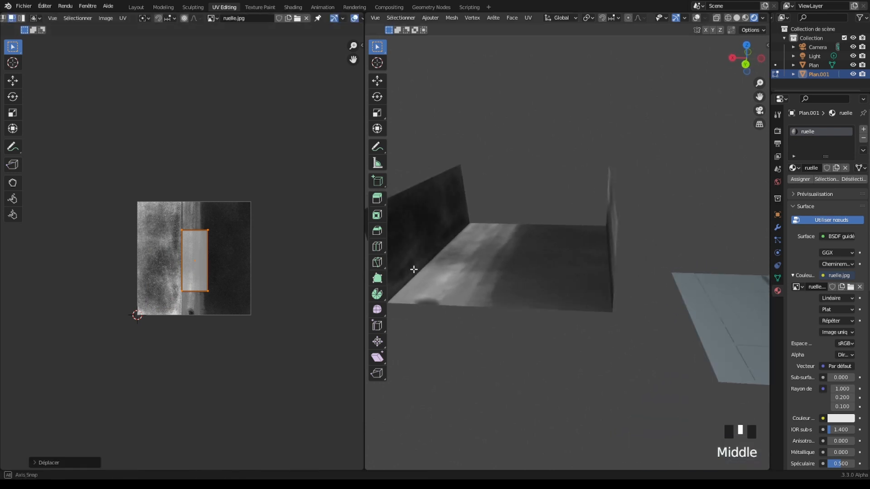
scroll(538, 233, down, 4)
scroll(538, 233, down, 7)
scroll(553, 233, up, 13)
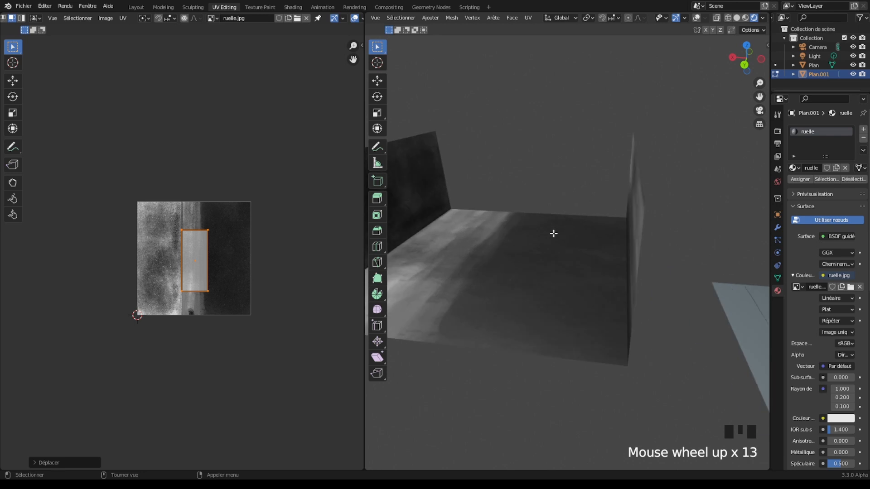
middle_drag(485, 223, 555, 227)
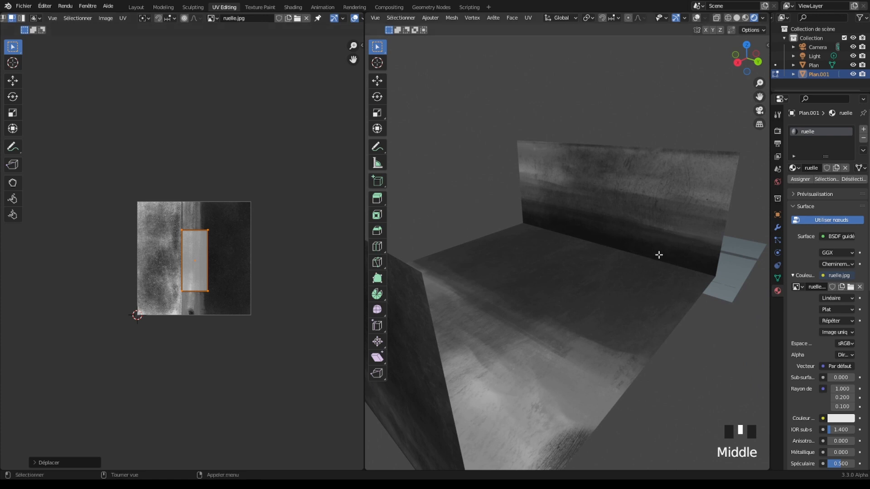
key(r)
click(250, 313)
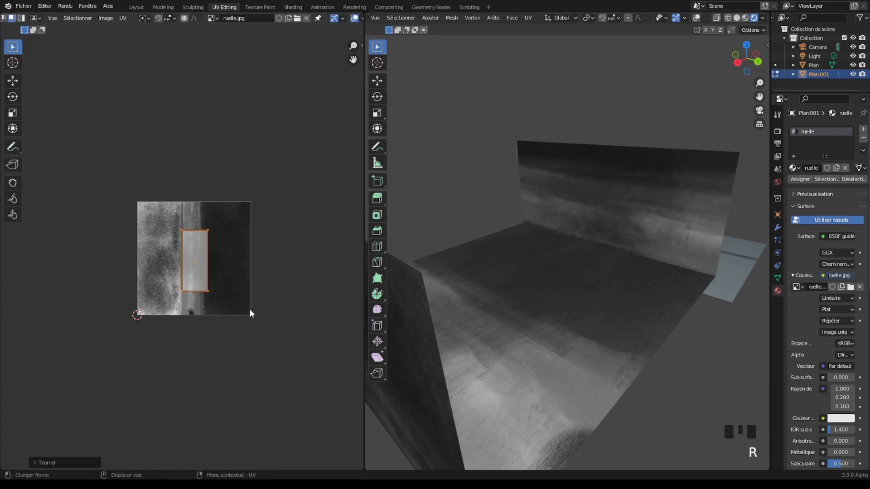
Step: Shift the opposite wall's UV face slightly sideways to place its inner edge on the dark seam of ruelle.jpg
scroll(163, 285, up, 10)
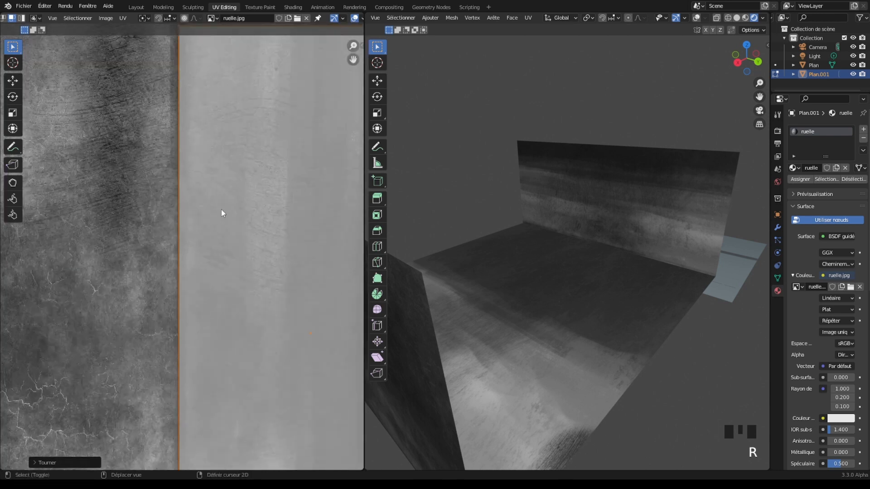
scroll(221, 209, down, 4)
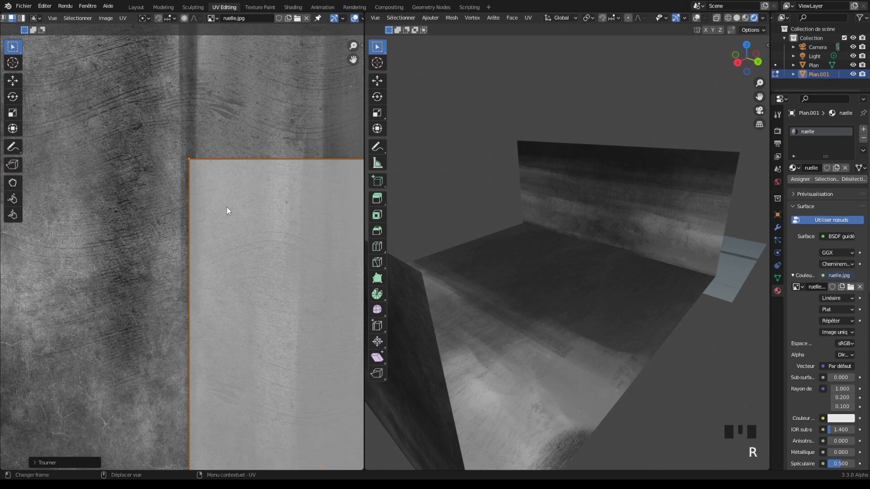
key(g)
click(238, 251)
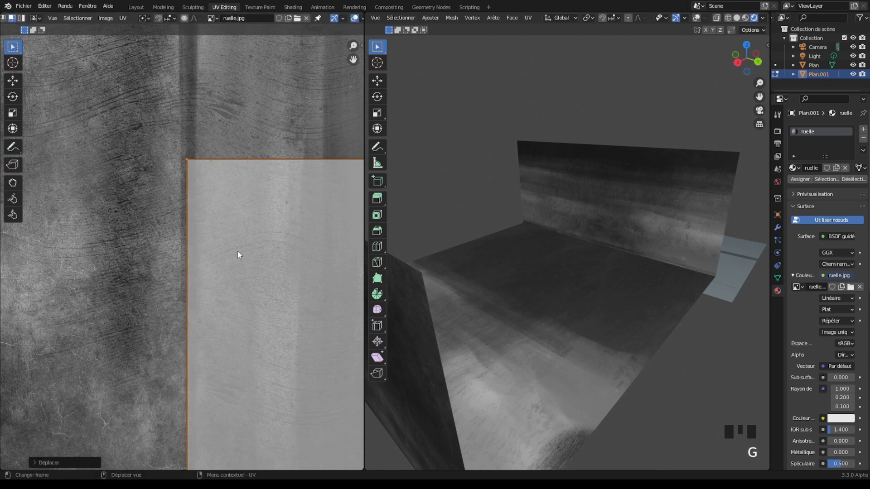
Step: Enlarge the opposite wall's UV face to nearly the full texture height and realign its inner edge with the dark seam
scroll(241, 252, down, 6)
middle_drag(224, 298, 225, 272)
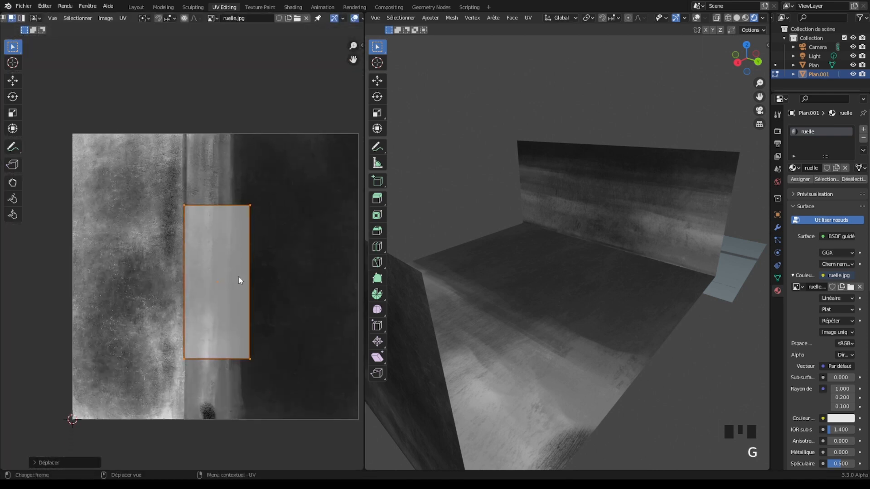
key(s)
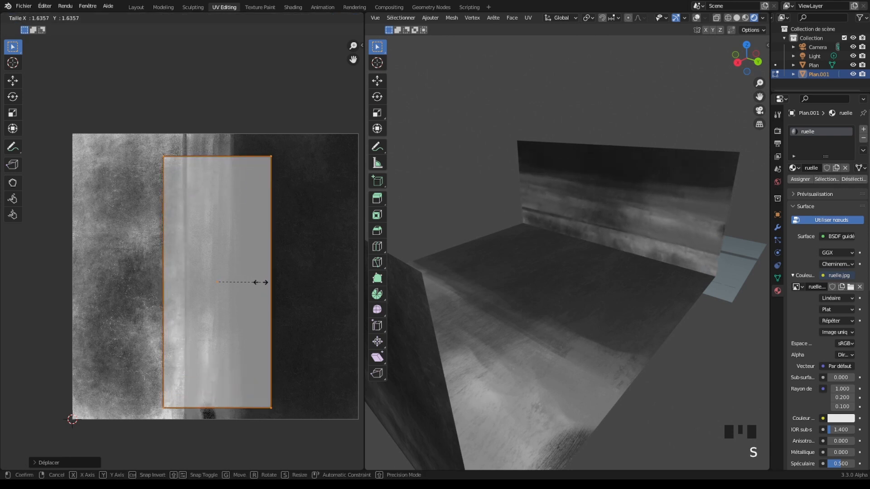
click(265, 283)
key(g)
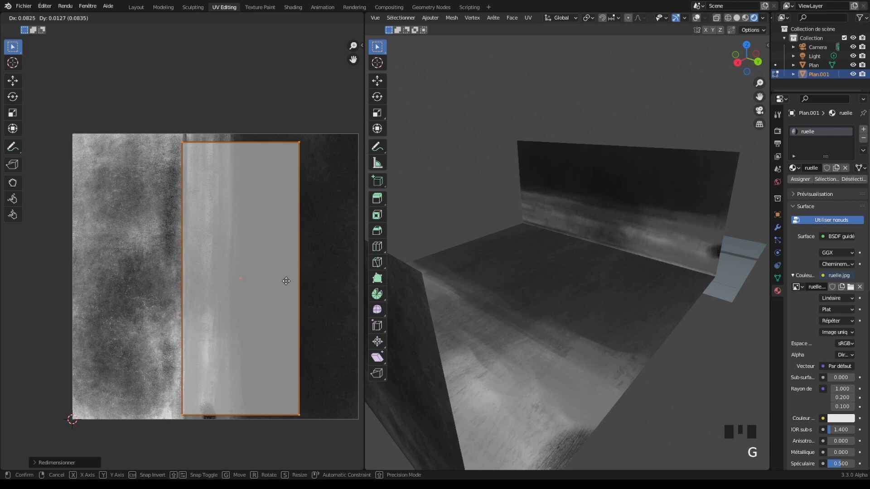
click(288, 282)
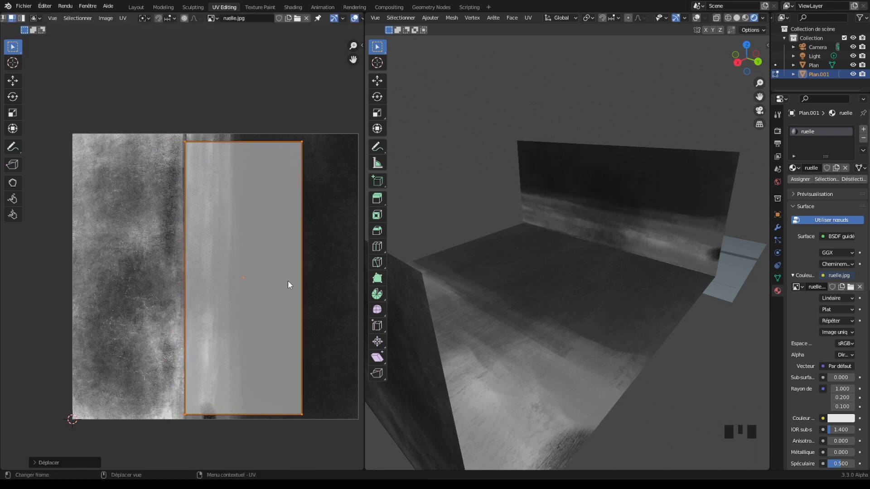
mouse_move(202, 300)
middle_down()
mouse_move(239, 285)
mouse_move(200, 289)
middle_up()
scroll(333, 267, up, 2)
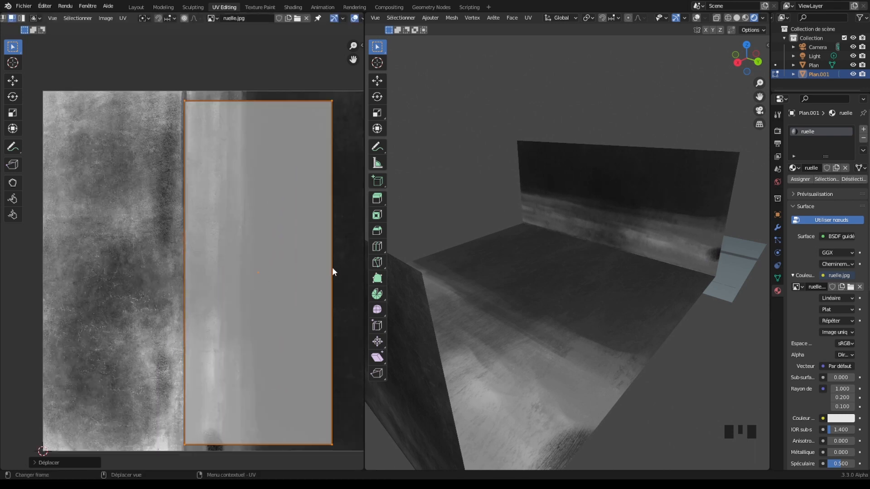
scroll(528, 239, down, 2)
Step: Check the first wall's UV face, and display the viewport overlays over the whole scene with nothing selected
middle_drag(504, 248, 448, 209)
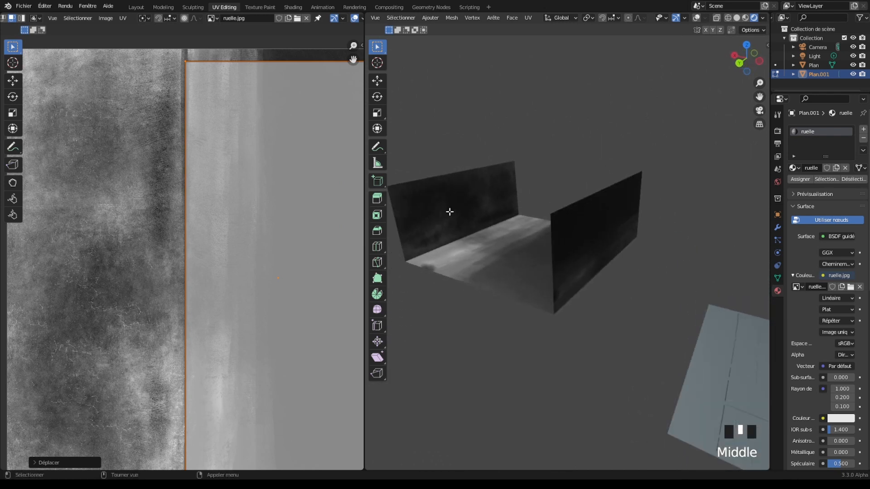
click(448, 210)
scroll(427, 224, down, 5)
scroll(236, 262, down, 3)
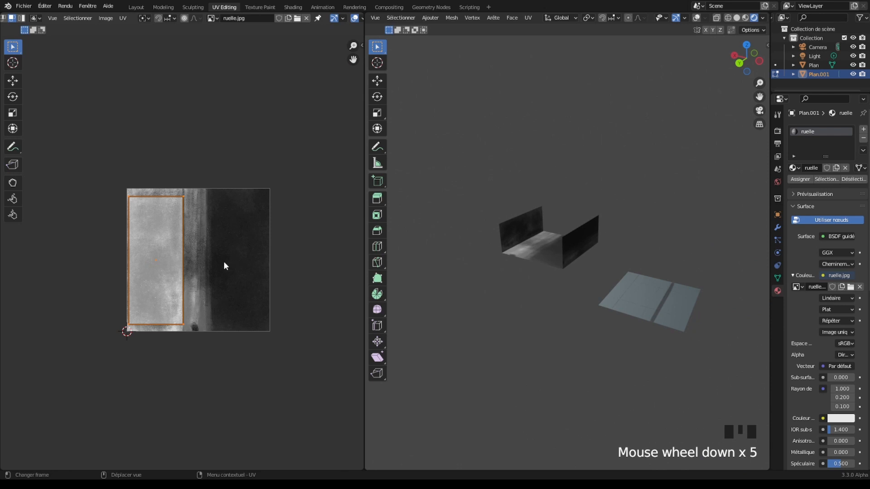
scroll(617, 253, down, 10)
middle_drag(618, 252, 637, 251)
scroll(636, 251, down, 5)
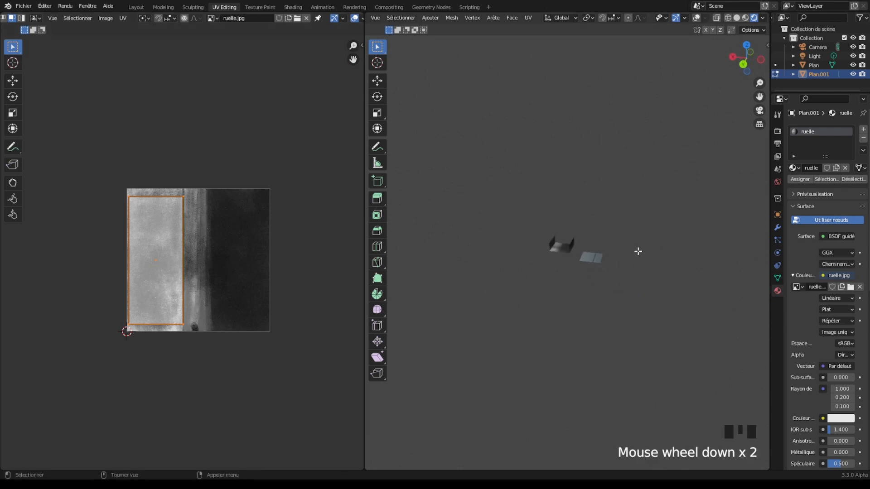
click(697, 17)
scroll(578, 235, down, 2)
click(572, 237)
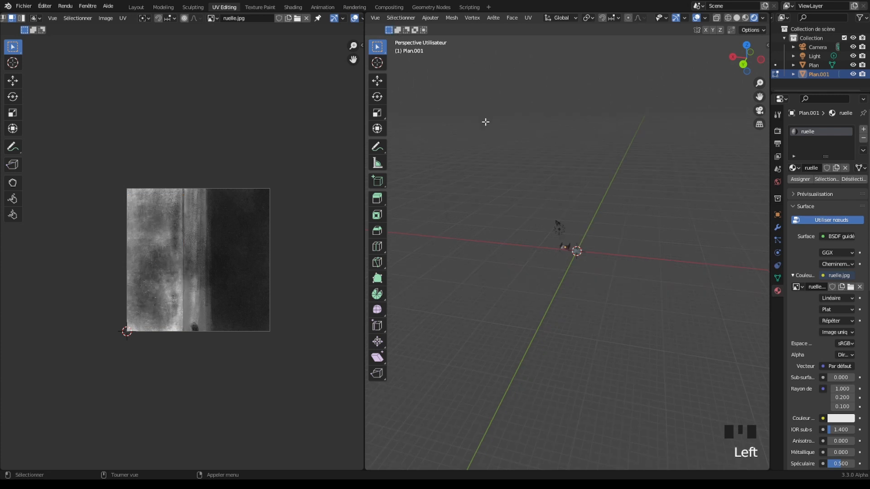
Step: Return to Object Mode and move the point light down close to the alley to illuminate its inner faces
key(Tab)
scroll(577, 254, up, 11)
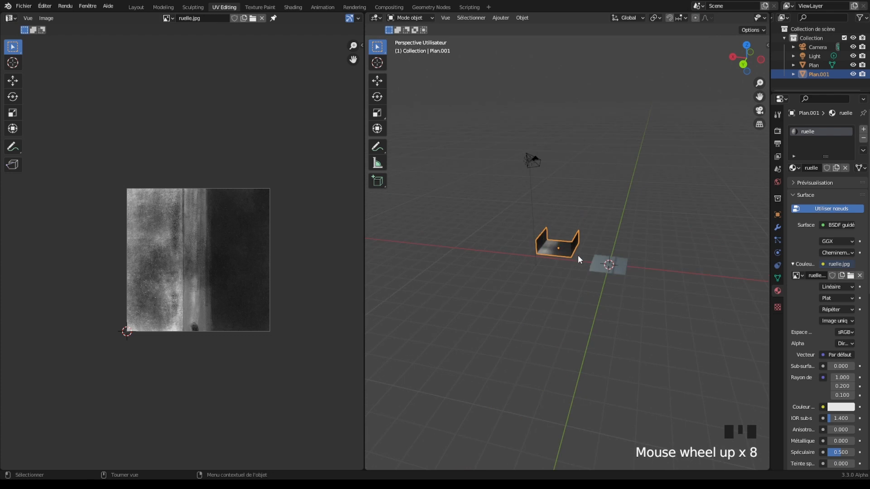
click(490, 73)
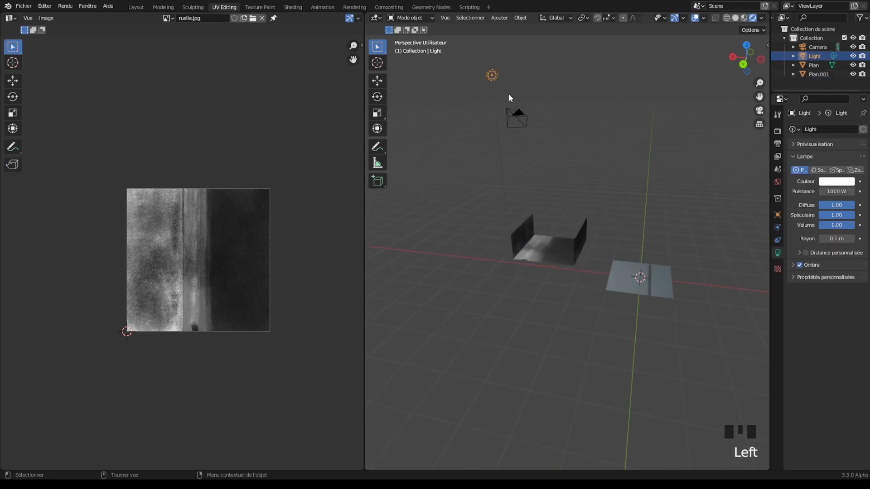
key(g)
click(578, 206)
middle_drag(578, 206, 604, 231)
key(g)
click(558, 207)
scroll(542, 229, up, 9)
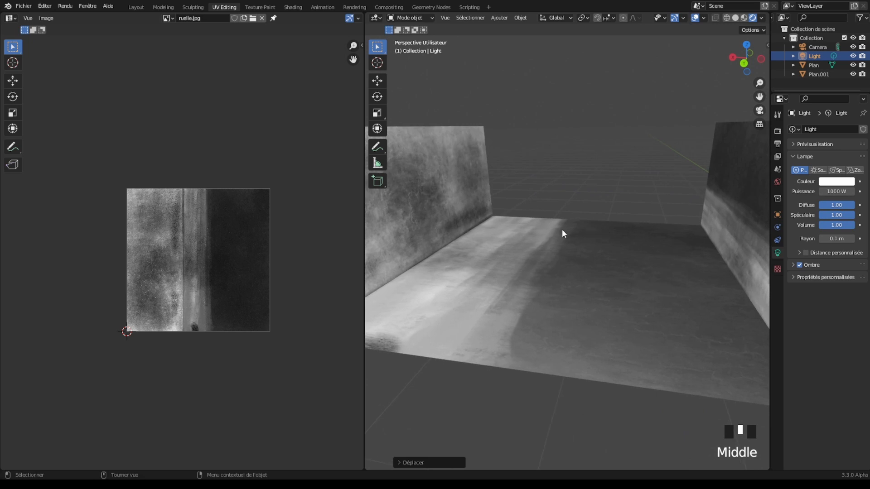
Step: Edit the alley mesh again and shift the floor's UV face along X onto the pale concrete area of ruelle.jpg
middle_drag(561, 230, 573, 248)
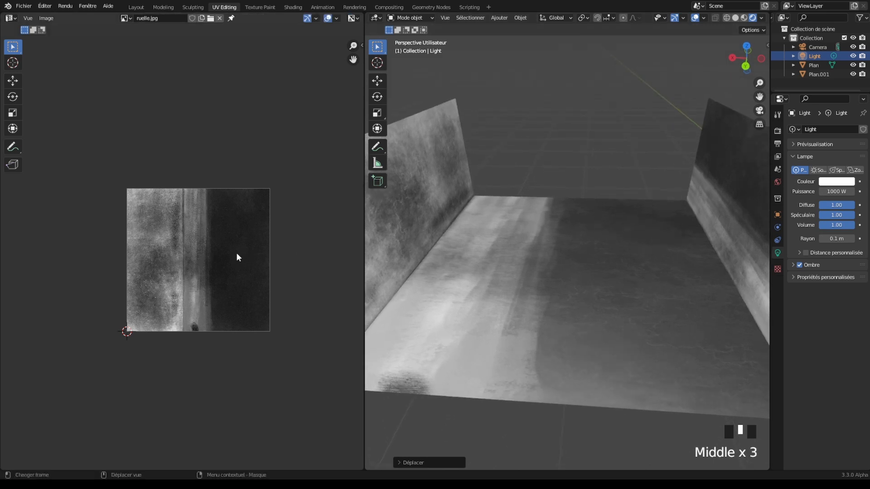
scroll(211, 257, up, 4)
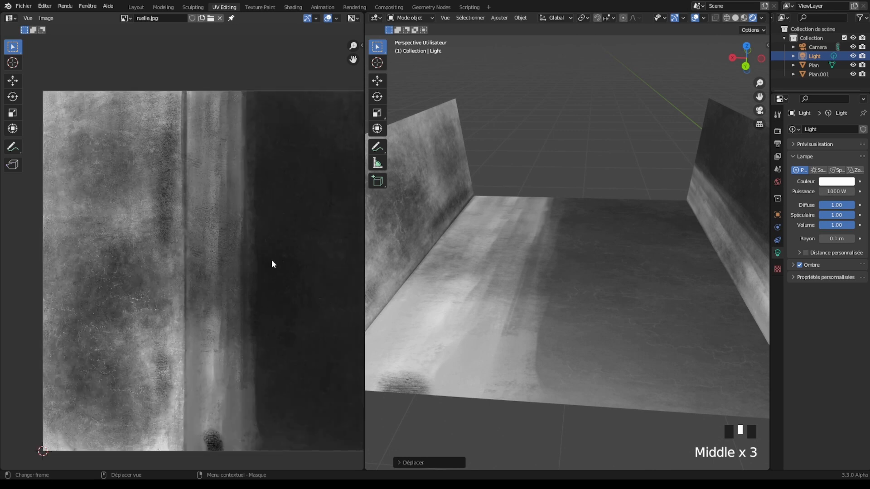
click(536, 271)
scroll(530, 267, down, 2)
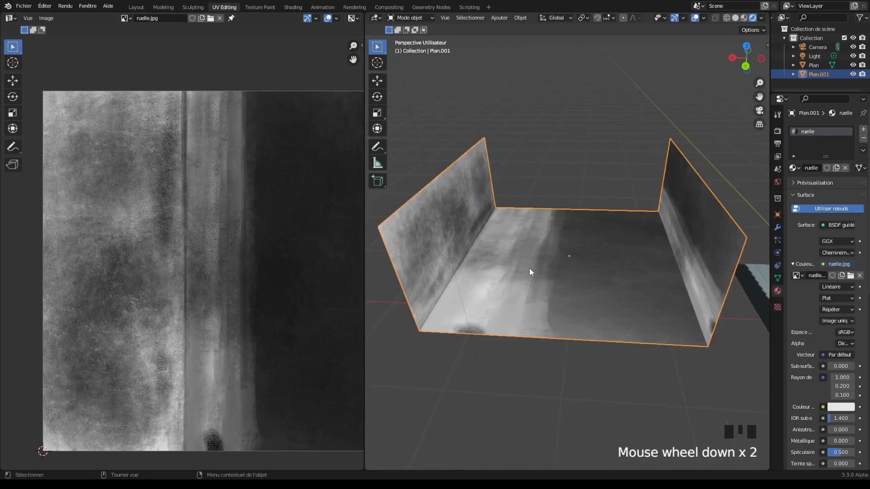
key(Tab)
click(555, 257)
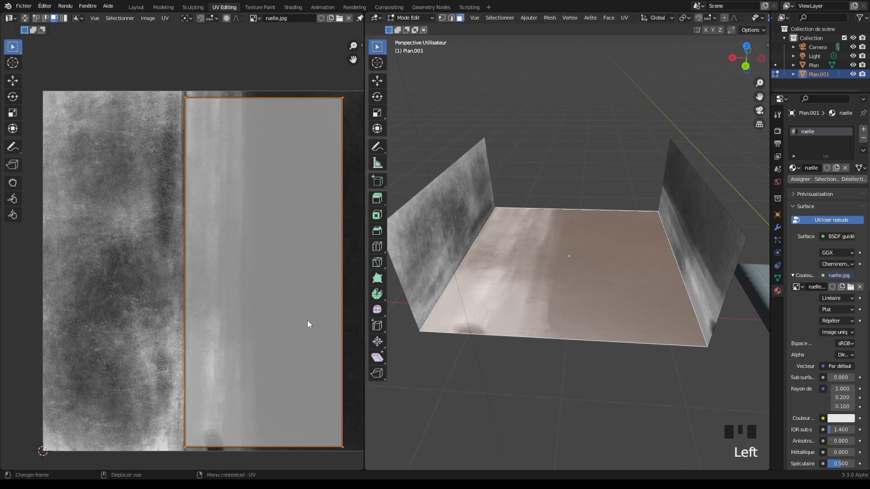
scroll(307, 320, down, 2)
key(g)
key(x)
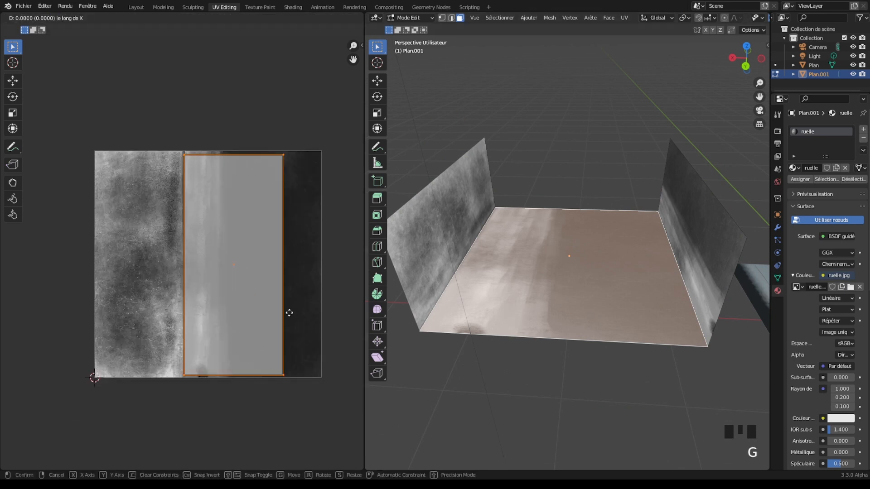
click(196, 308)
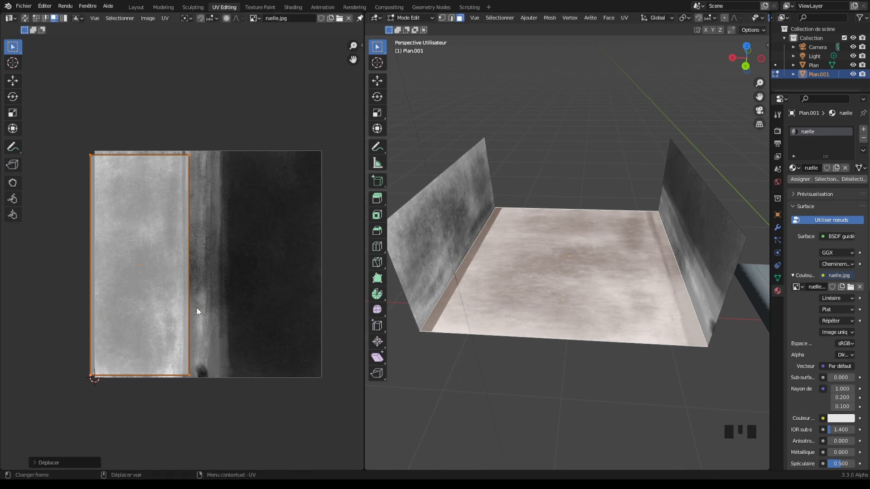
Step: Scale the floor's UV face by about 0.88 to fit it inside the pale concrete area
key(s)
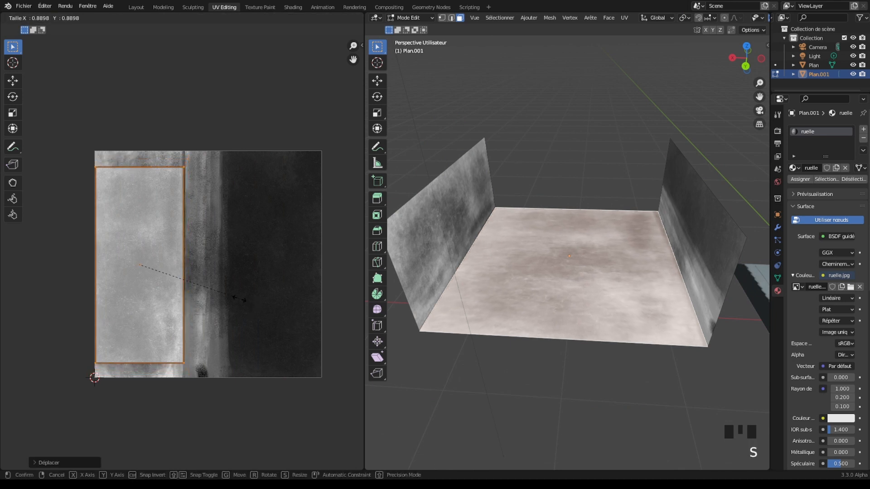
click(238, 298)
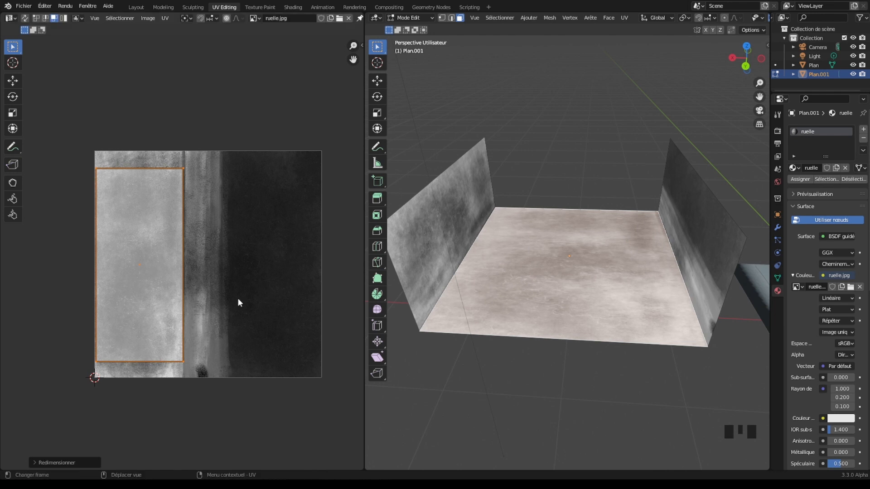
scroll(172, 310, up, 6)
scroll(183, 309, down, 6)
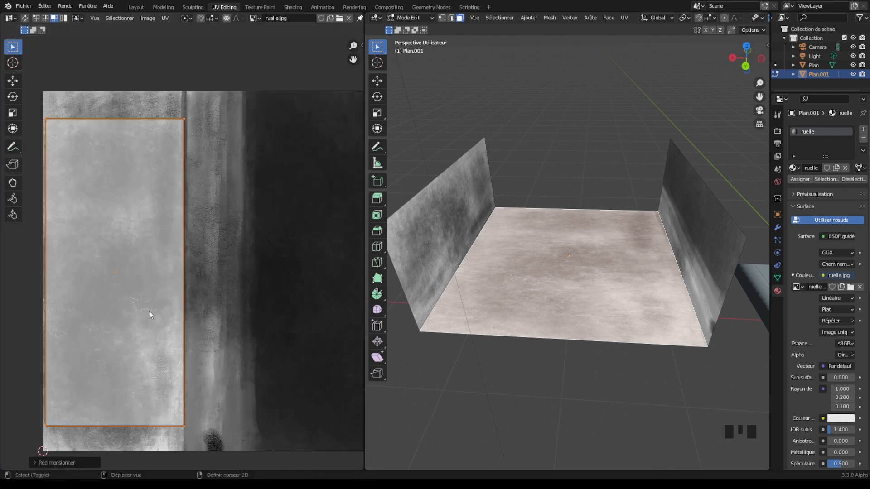
Step: Deselect the floor and examine its concrete texture and the junction with the wall up close
click(439, 360)
middle_drag(437, 316, 469, 287)
scroll(503, 287, up, 4)
scroll(494, 297, up, 3)
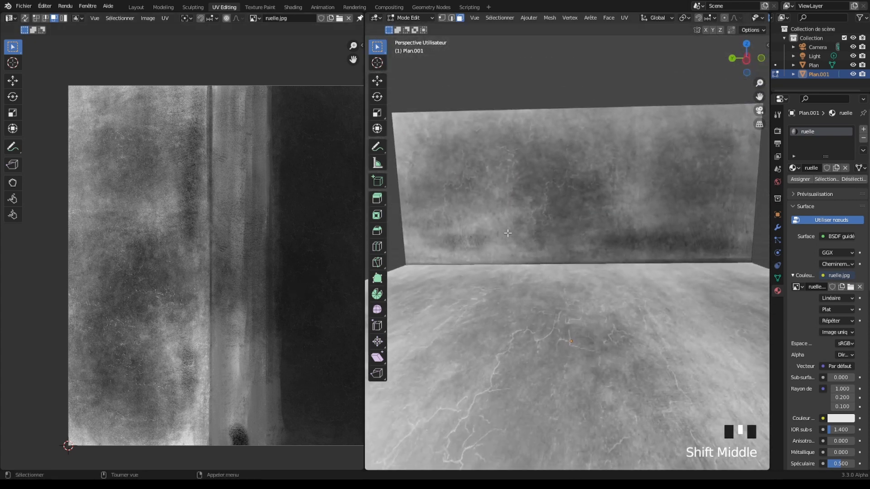
Step: Select the alley's untextured opposite wall and move its UV face about 0.39 across onto the painted wall area of ruelle.jpg
scroll(273, 272, down, 3)
middle_drag(565, 267, 710, 258)
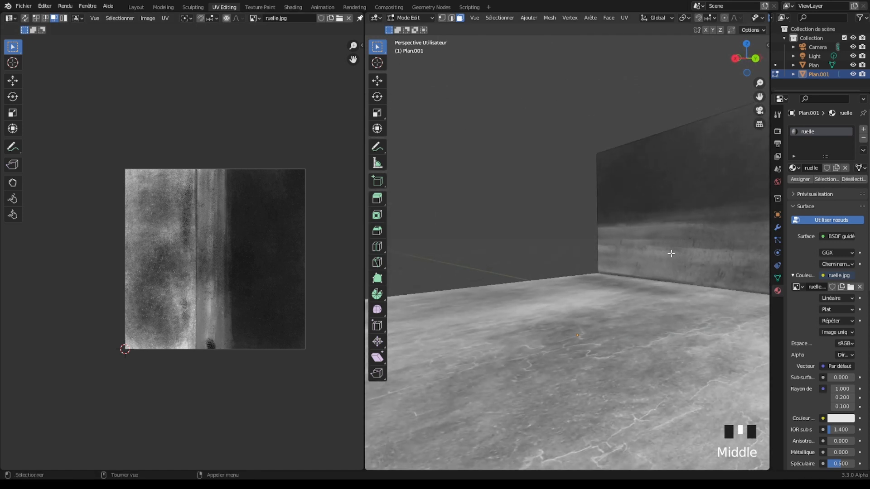
scroll(547, 278, down, 6)
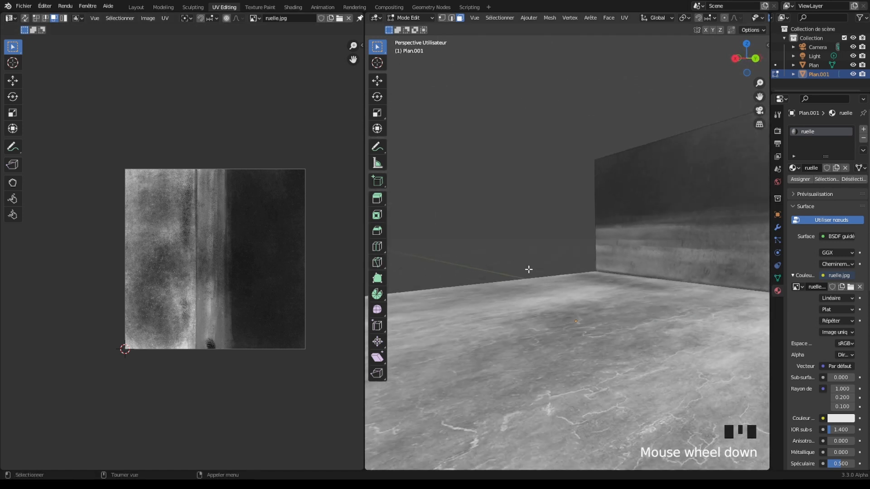
middle_drag(547, 278, 441, 237)
click(441, 237)
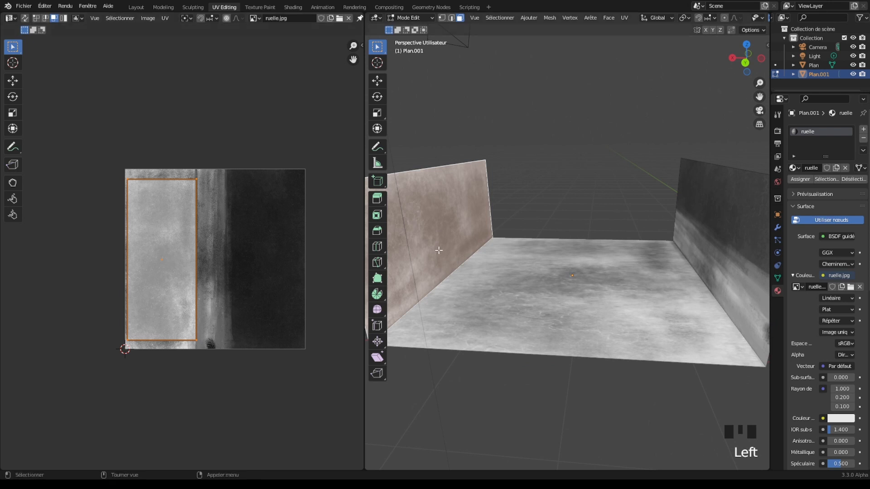
key(g)
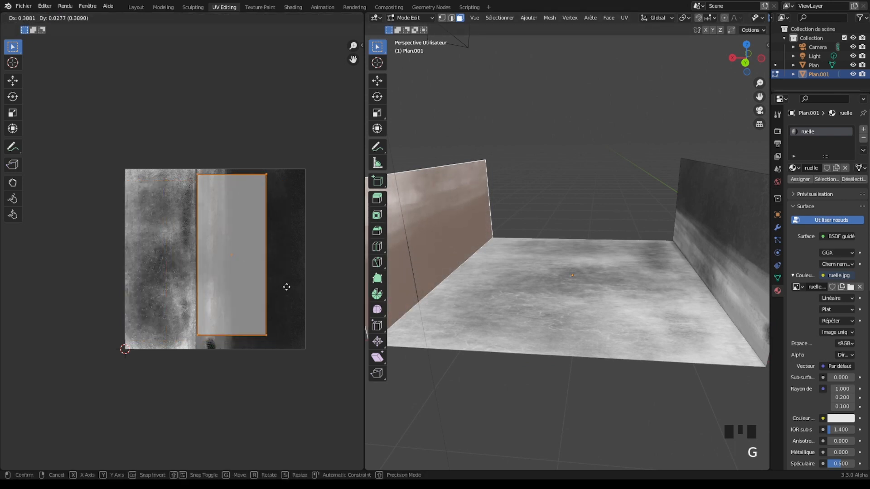
click(287, 291)
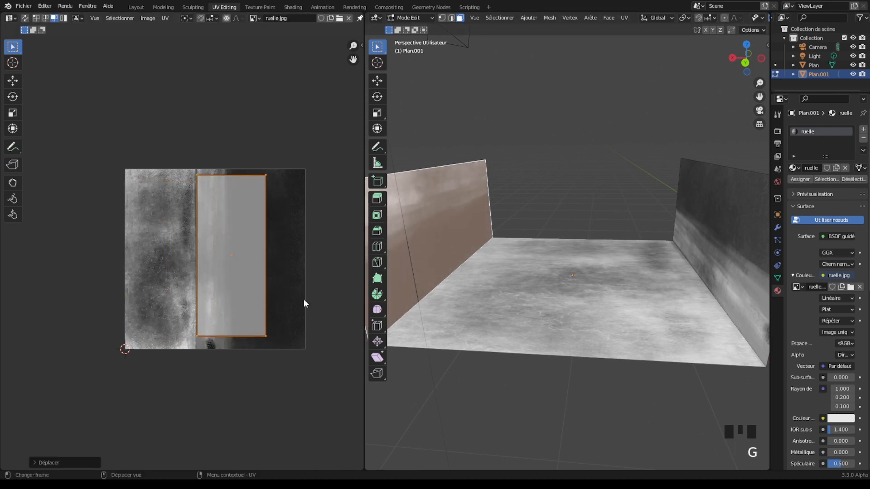
Step: Rotate the wall's UV face by 180° and align its edge with the dark line bordering the painted concrete
text(r180)
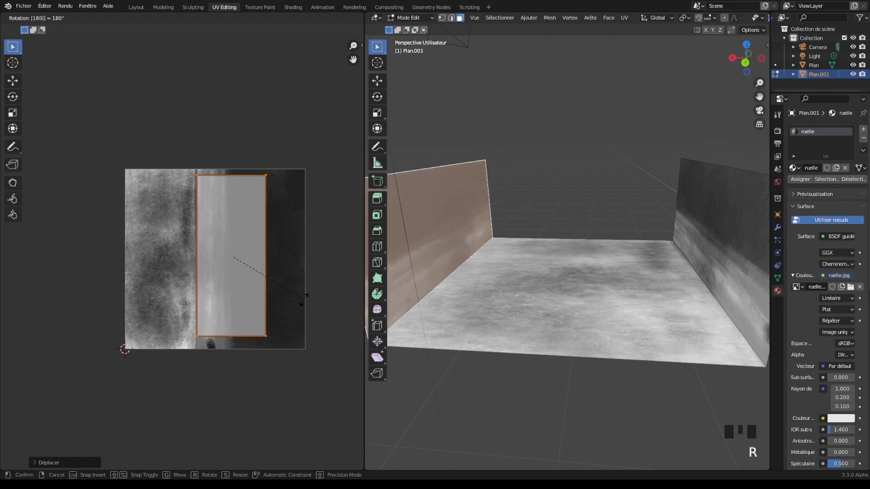
key(Return)
scroll(192, 300, up, 6)
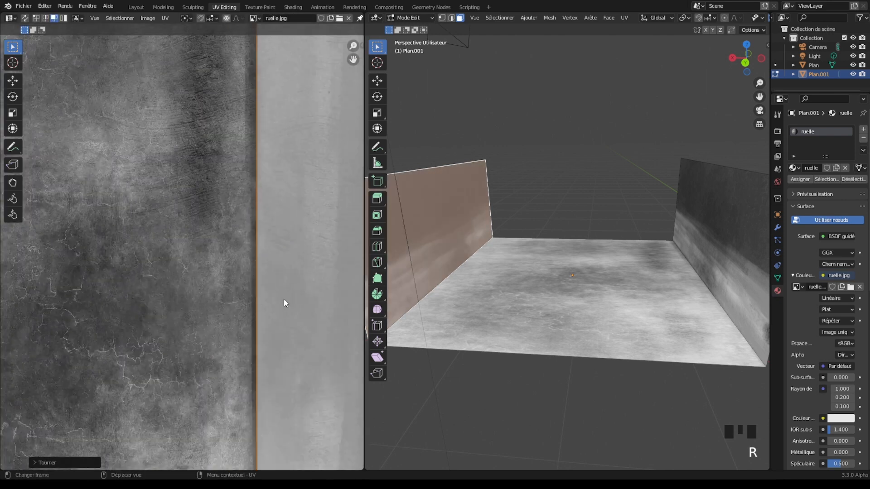
key(g)
click(281, 300)
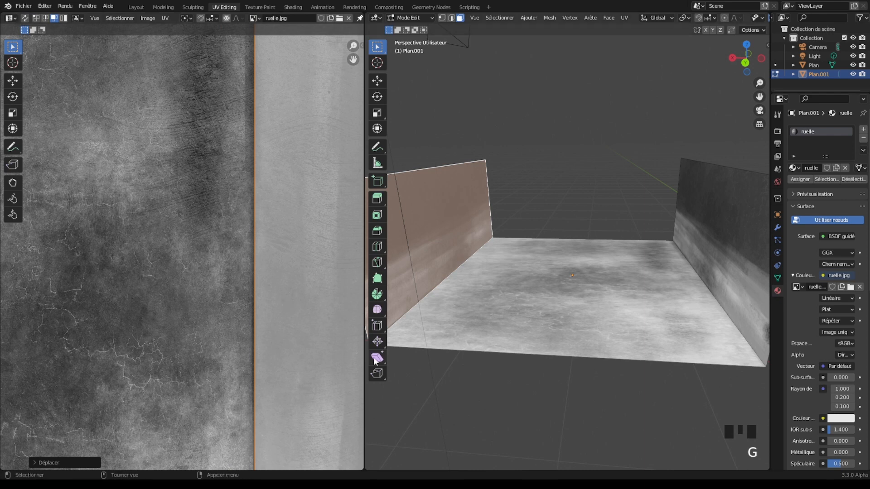
Step: Select the other alley wall, then shift and slightly shrink its UV face to fit the painted wall area above the dark blotch
scroll(389, 307, down, 4)
click(455, 313)
middle_drag(489, 306, 606, 241)
scroll(306, 289, down, 3)
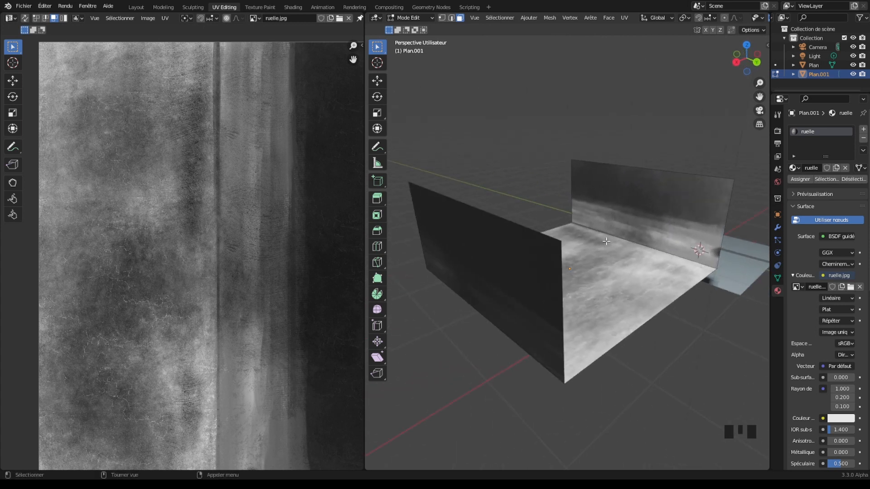
click(648, 217)
scroll(317, 308, down, 5)
scroll(240, 309, up, 3)
key(g)
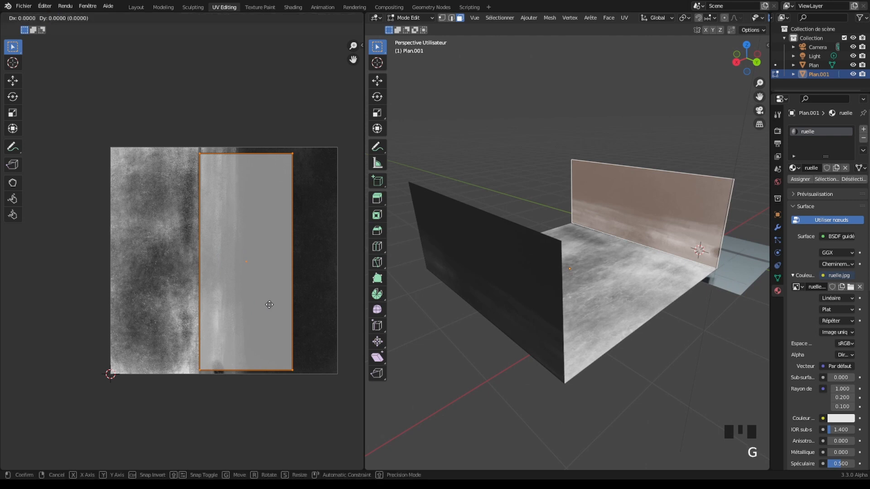
click(269, 302)
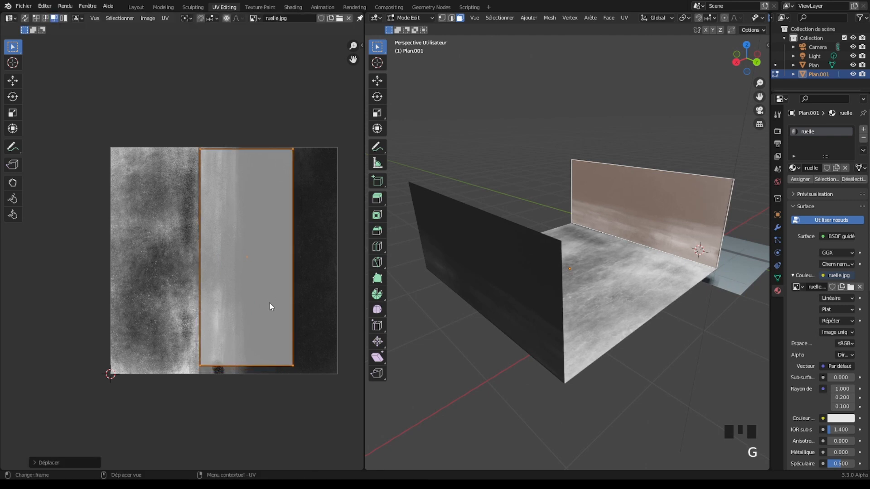
key(s)
click(296, 320)
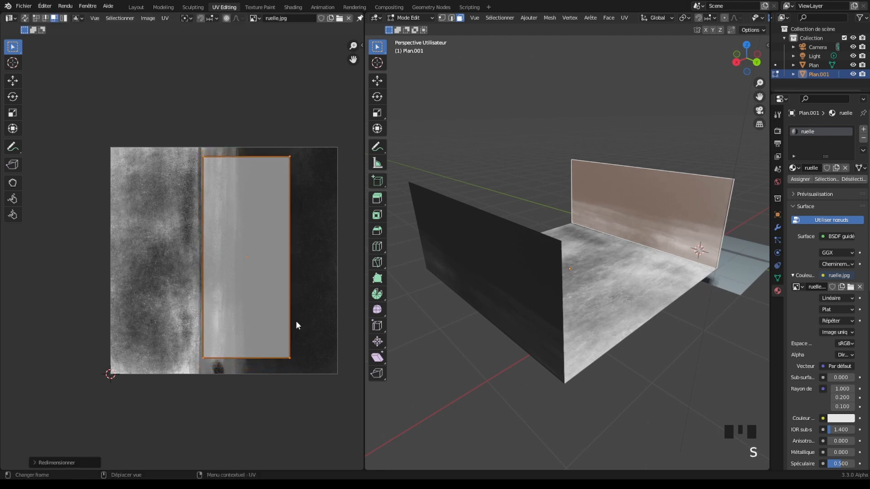
key(g)
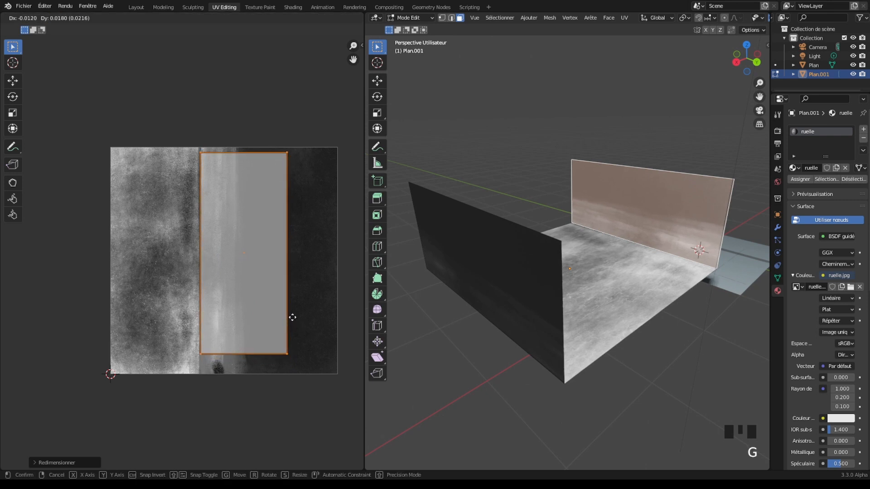
click(293, 317)
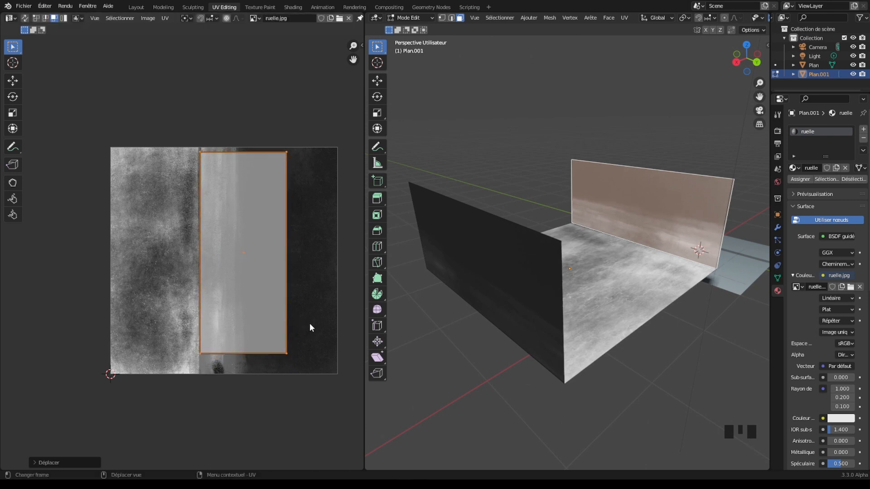
Step: Deselect the wall and align the camera to a view looking into the alley between both walls
click(529, 309)
scroll(619, 292, up, 3)
middle_drag(620, 292, 563, 295)
scroll(594, 275, up, 3)
scroll(595, 275, down, 2)
scroll(575, 290, down, 3)
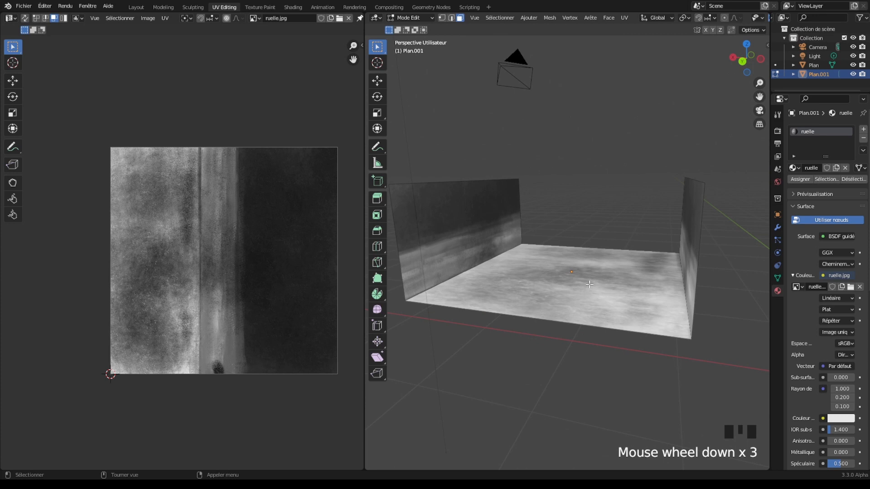
key(ctrl+alt+KP_0)
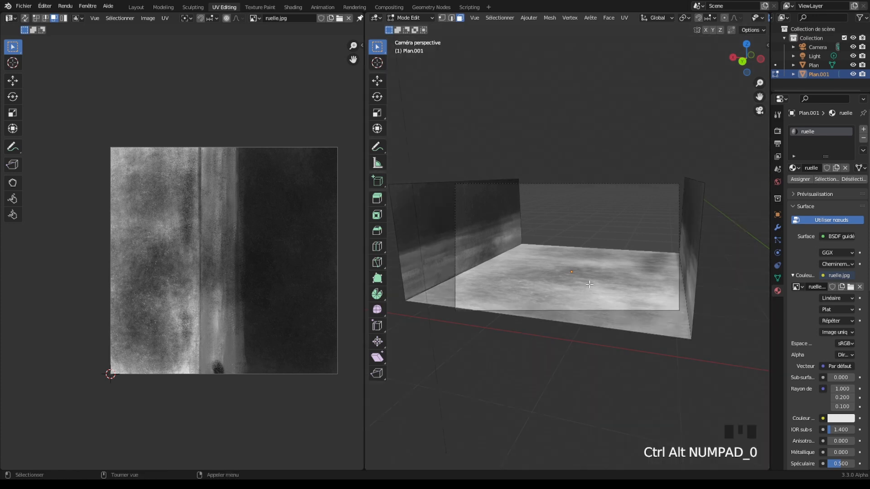
scroll(589, 284, up, 2)
scroll(589, 284, up, 1)
scroll(589, 284, down, 1)
scroll(589, 284, up, 1)
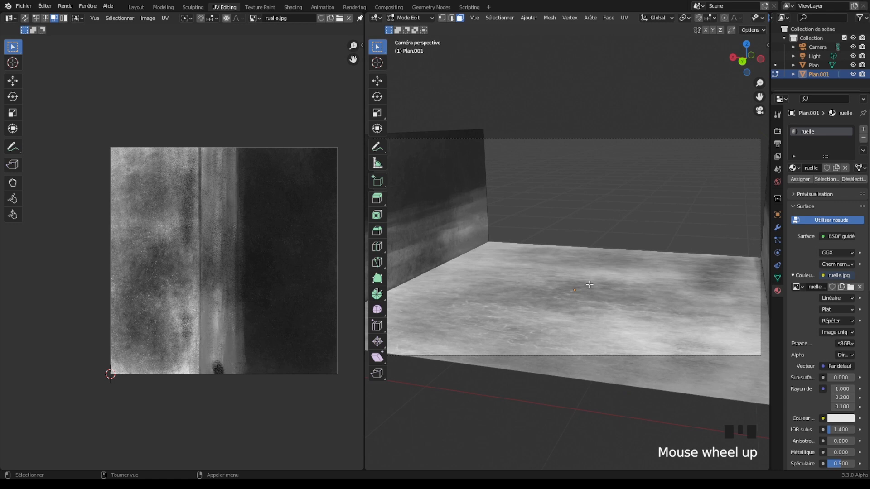
scroll(587, 284, down, 1)
scroll(647, 236, up, 1)
Step: Lock the camera to the view so that navigation moves it, and hide the view settings
click(767, 45)
click(764, 95)
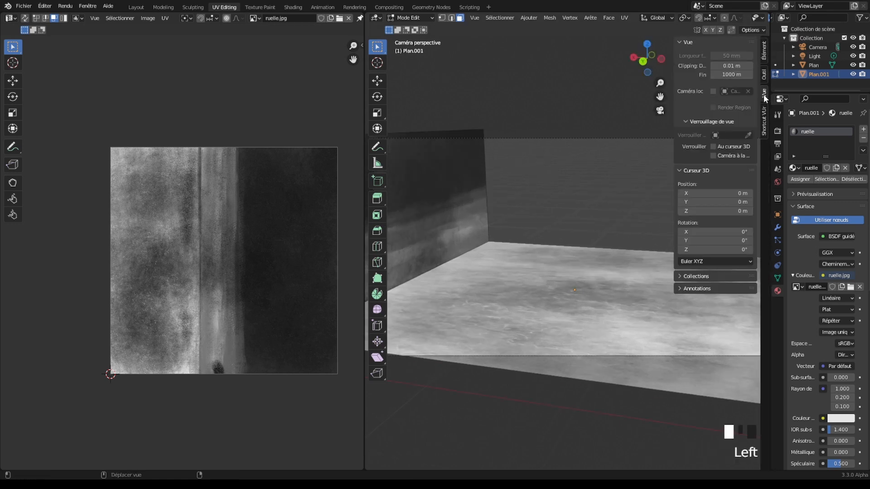
click(712, 155)
drag(674, 170, 752, 172)
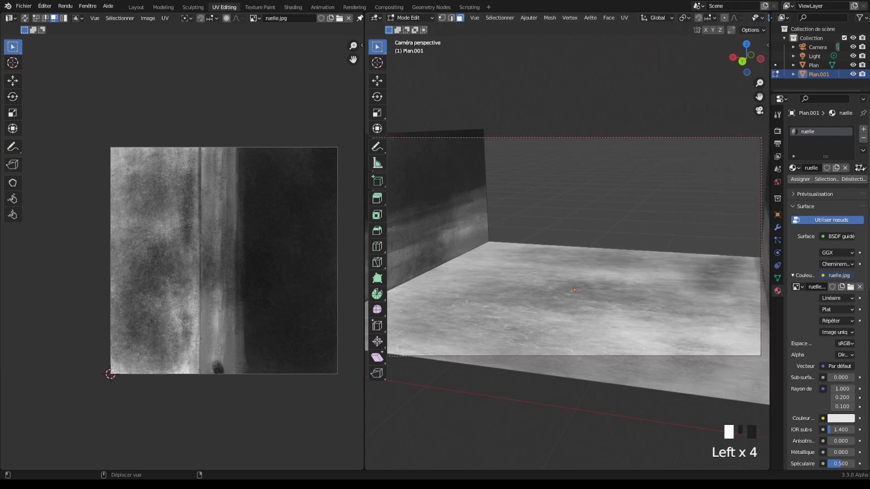
Step: Widen the 3D viewport and reframe the camera close on the corner where the wall meets the floor
mouse_move(605, 238)
middle_down()
mouse_move(577, 245)
mouse_move(623, 230)
mouse_move(573, 237)
mouse_move(552, 224)
mouse_move(623, 225)
mouse_move(608, 225)
middle_up()
scroll(603, 229, up, 2)
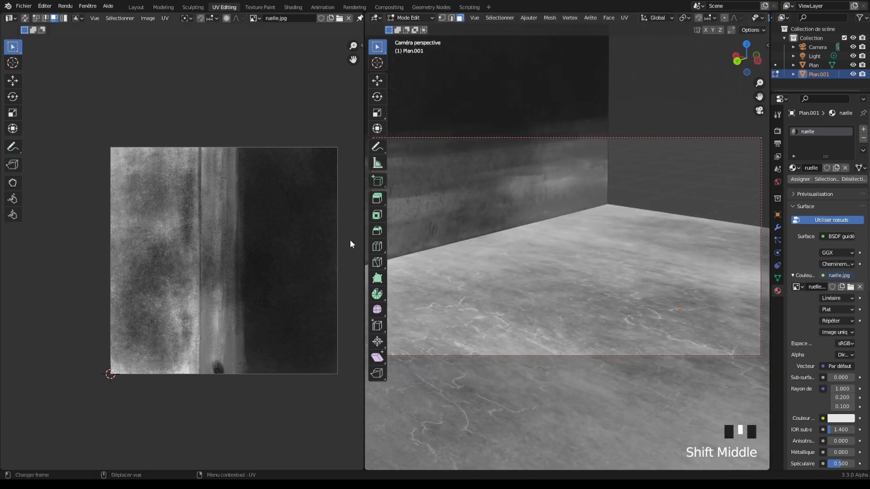
drag(364, 241, 147, 238)
shift+middle_drag(446, 215, 550, 229)
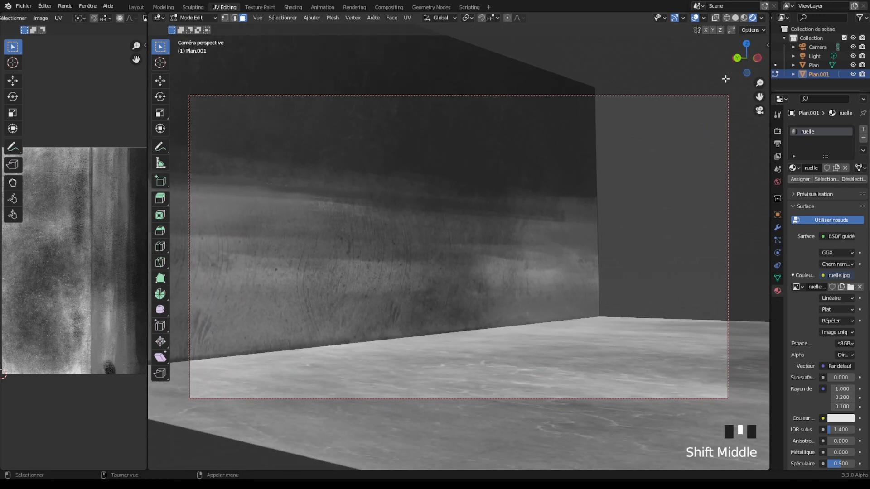
Step: Preview the alley in the Cycles render engine with GPU compute, and switch back to Eevee
click(777, 131)
click(833, 129)
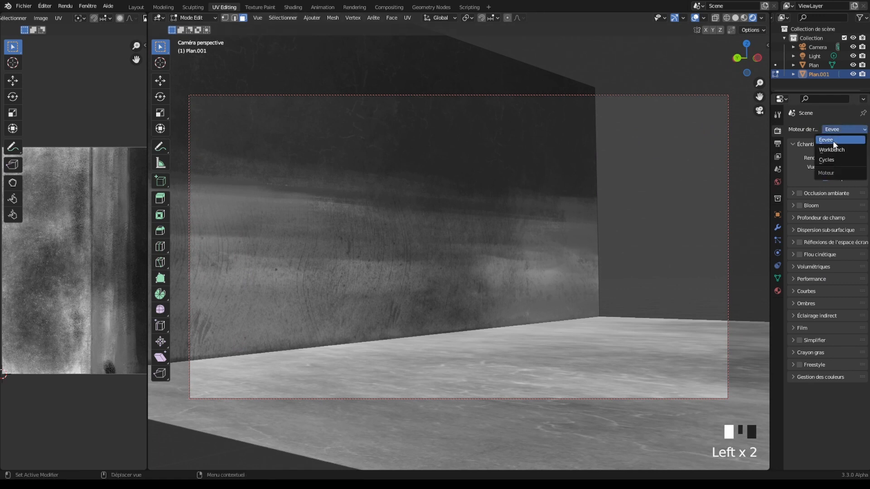
click(835, 159)
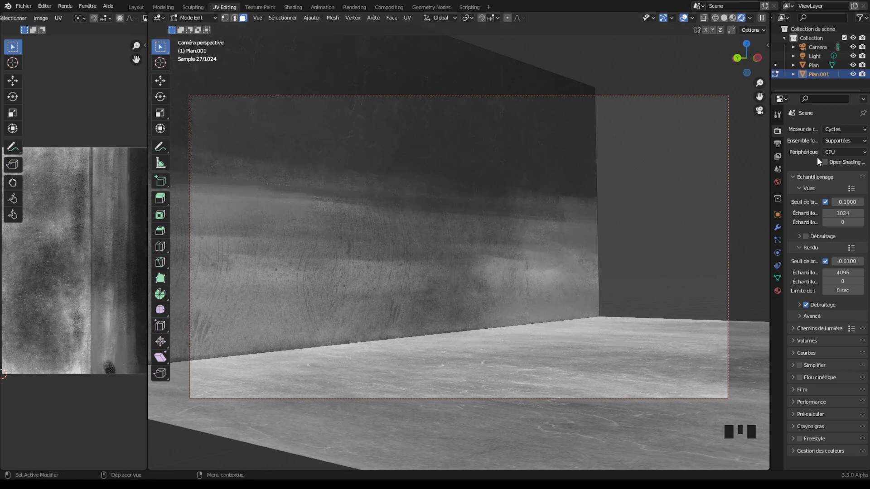
click(856, 152)
click(840, 172)
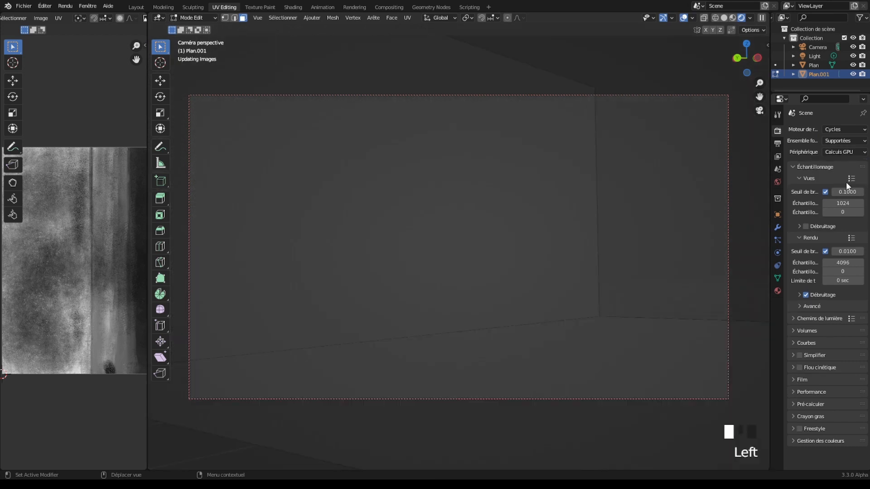
click(843, 130)
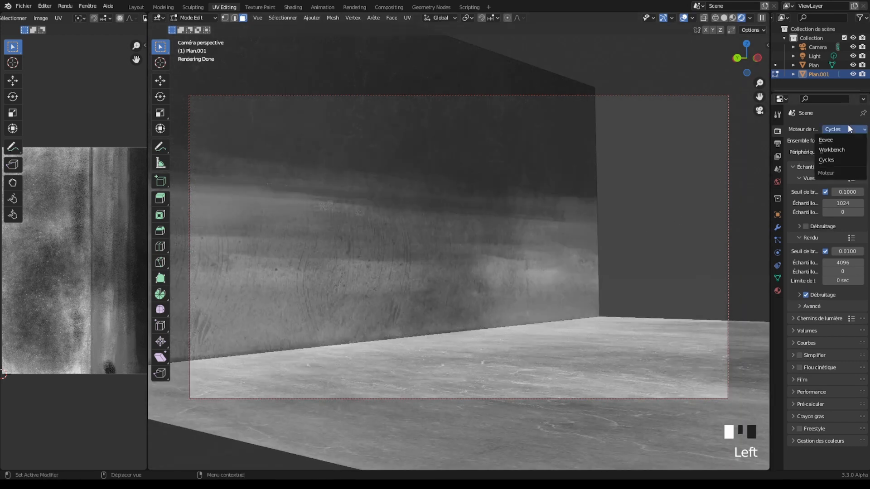
click(839, 140)
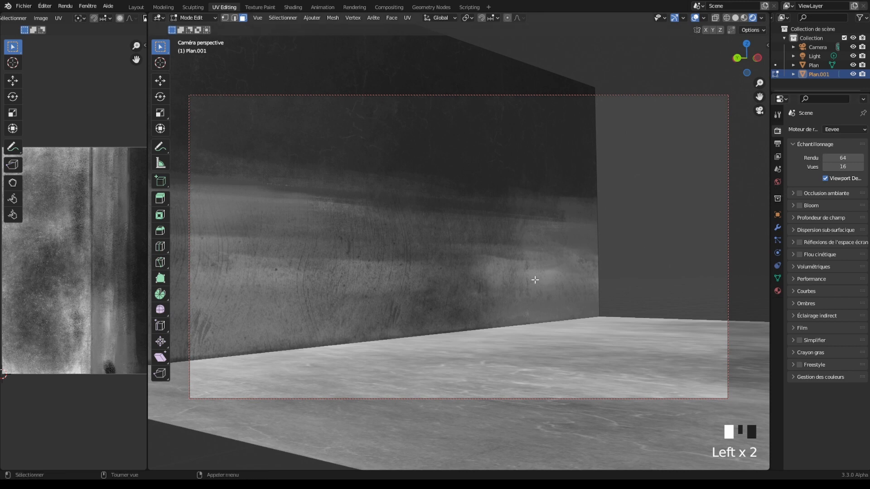
Step: Pull the camera back and raise its angle to frame the length of the wall and more of the floor
scroll(532, 285, up, 1)
middle_drag(531, 285, 534, 297)
scroll(534, 298, down, 2)
scroll(534, 297, down, 2)
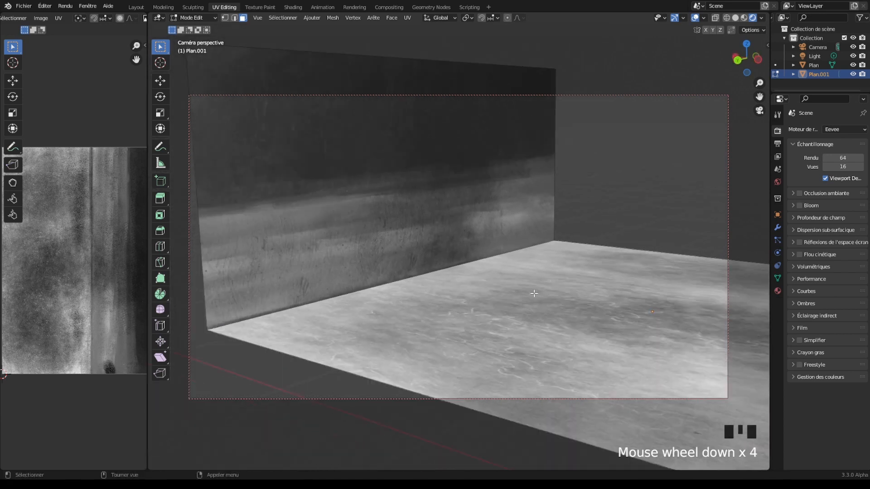
Step: Return to the Layout workspace and look at the alley through the camera
click(205, 9)
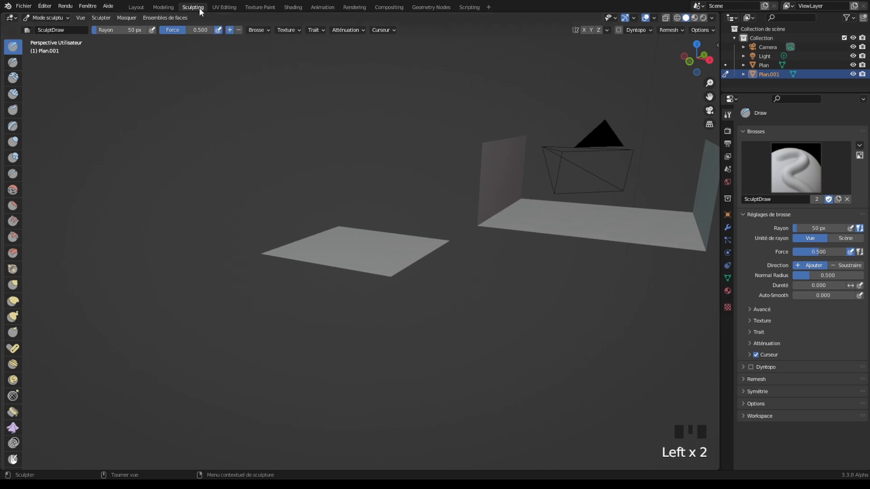
click(136, 7)
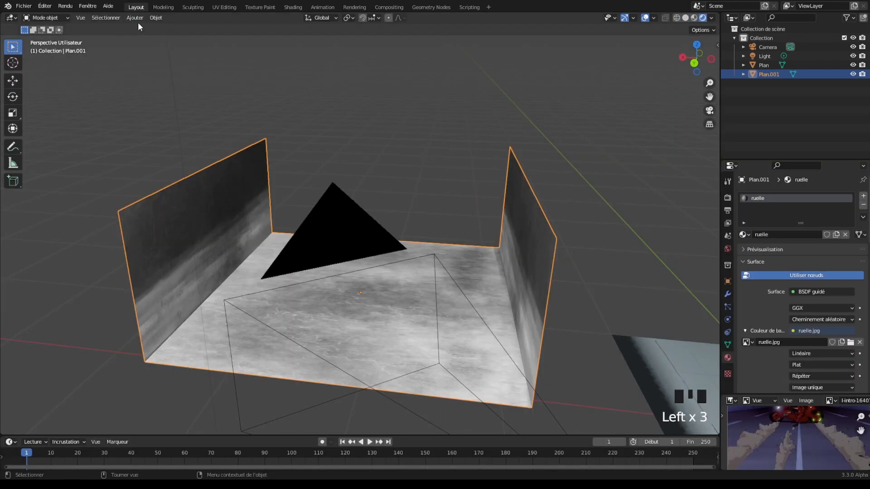
scroll(319, 191, up, 2)
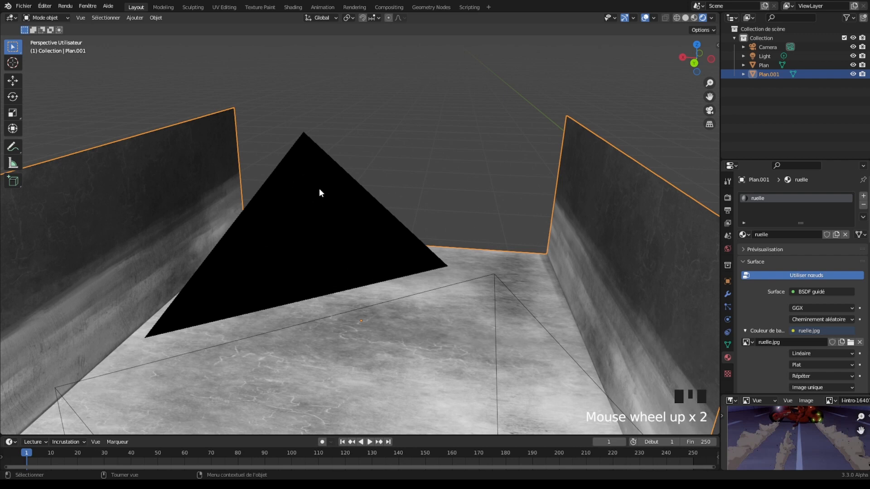
key(KP_0)
scroll(324, 188, up, 1)
scroll(328, 192, down, 2)
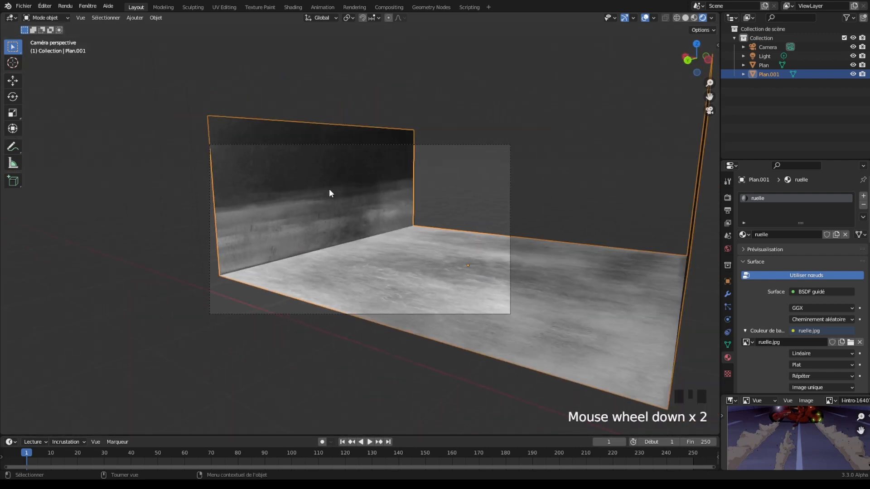
scroll(328, 193, up, 4)
scroll(333, 193, down, 1)
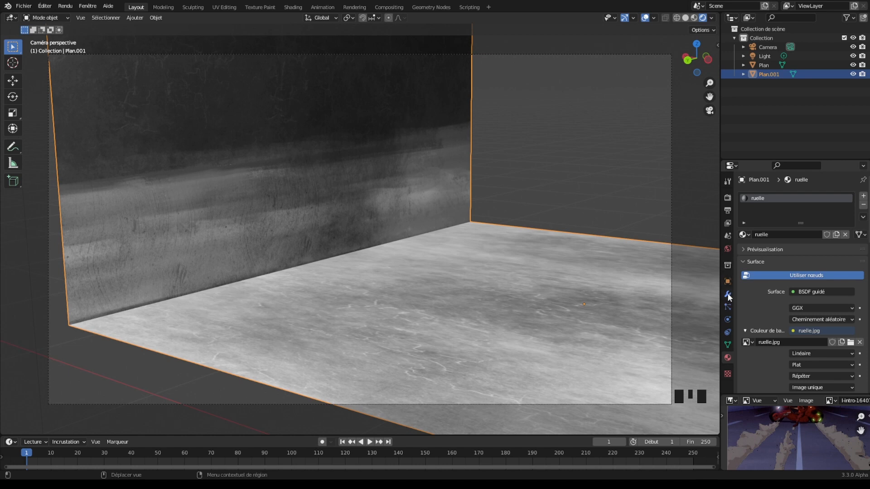
Step: Lock the camera to the view in this workspace and reframe the shot to show more of the wall's height
click(716, 44)
click(714, 95)
click(663, 156)
drag(625, 151, 636, 196)
middle_drag(635, 197, 621, 208)
shift+middle_drag(575, 226, 559, 287)
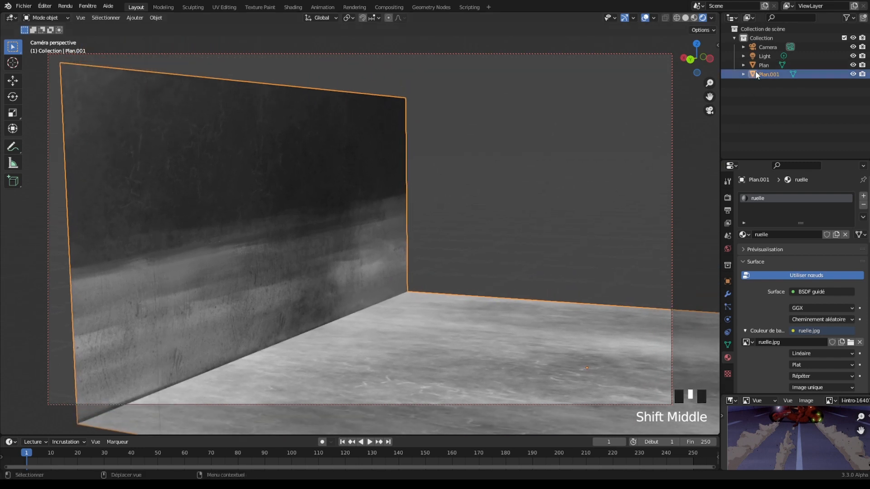
Step: Create a new collection in the scene and name it Plans
click(773, 93)
drag(774, 94, 759, 66)
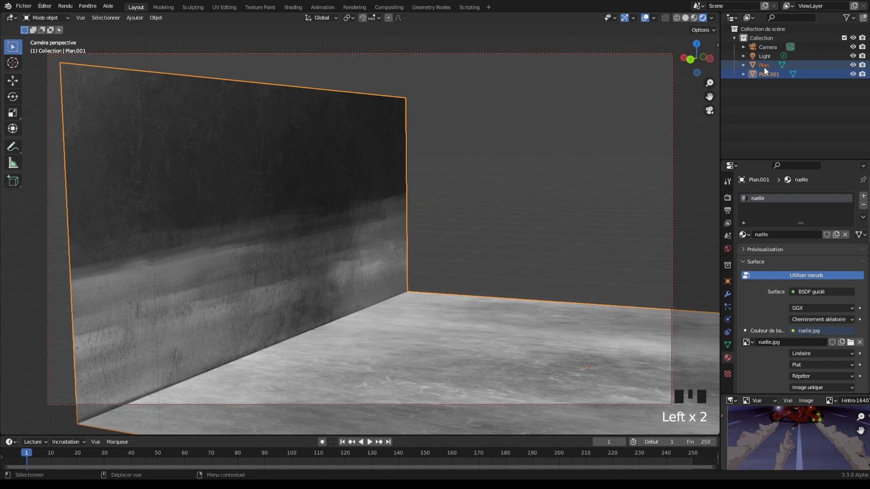
right_click(764, 69)
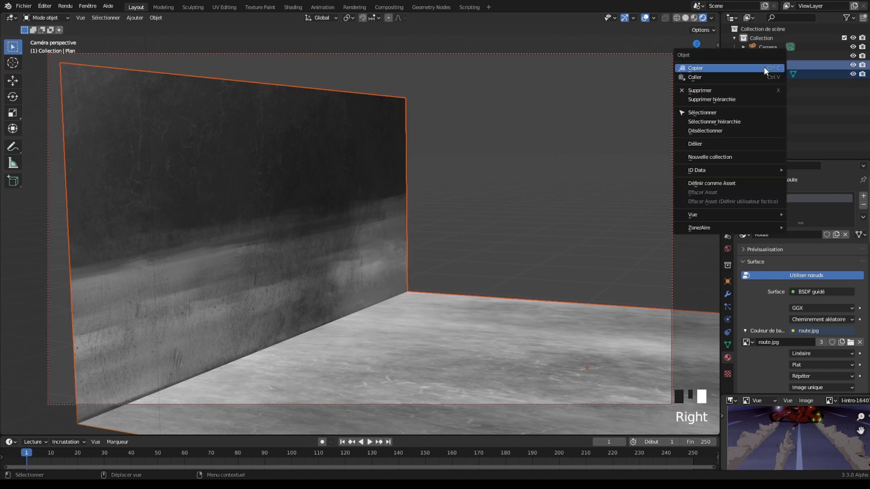
click(735, 159)
double_click(763, 85)
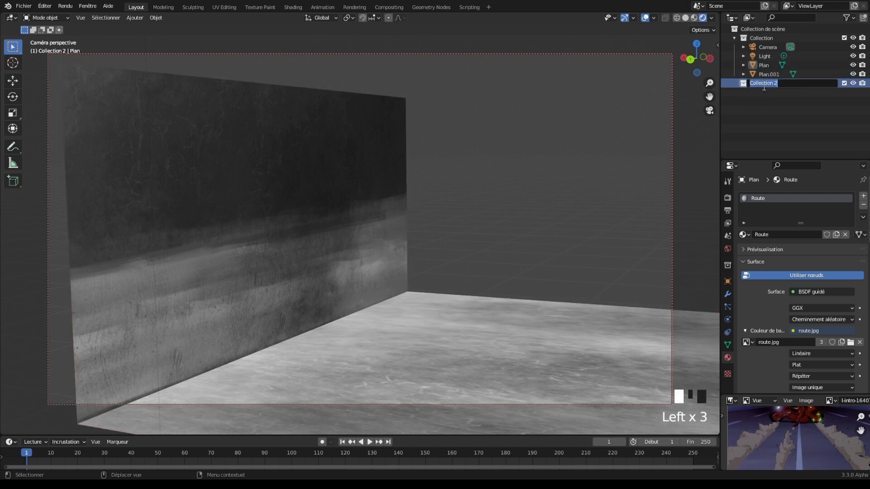
text(Plans)
Step: Move both planes, Plan and Plan.001, into the Plans collection and collapse it
click(763, 65)
ctrl+click(766, 73)
drag(764, 75, 758, 81)
click(765, 100)
click(755, 66)
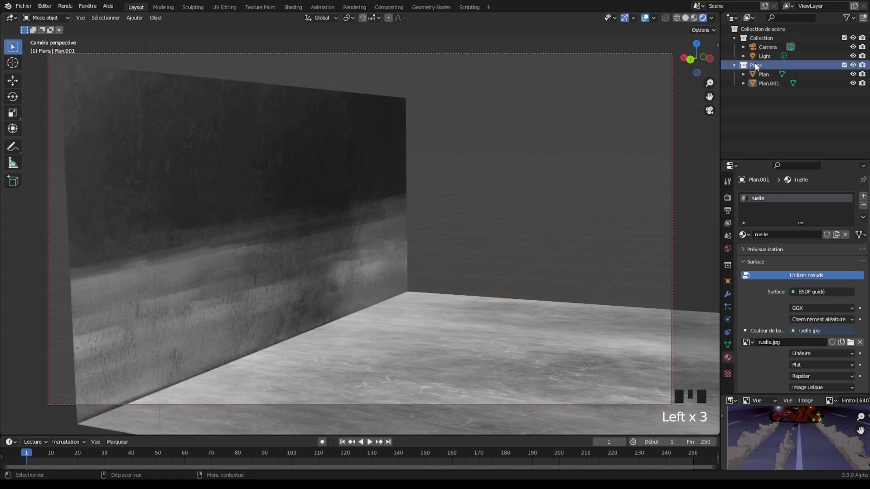
click(734, 65)
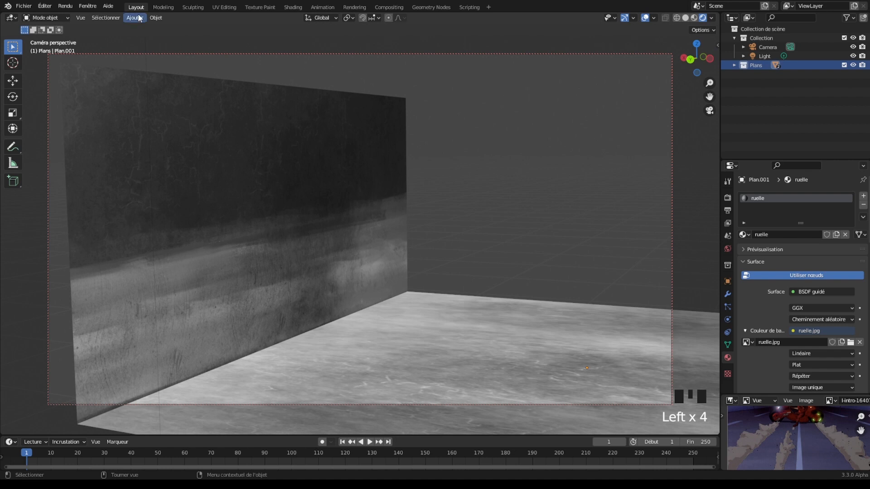
Step: Add a grease pencil collection line art to outline the planes in the Plans collection
click(152, 18)
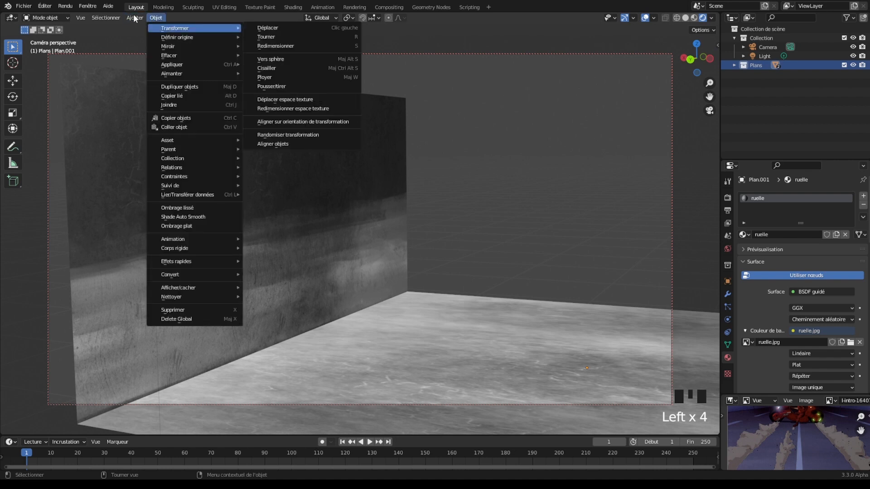
mouse_move(137, 18)
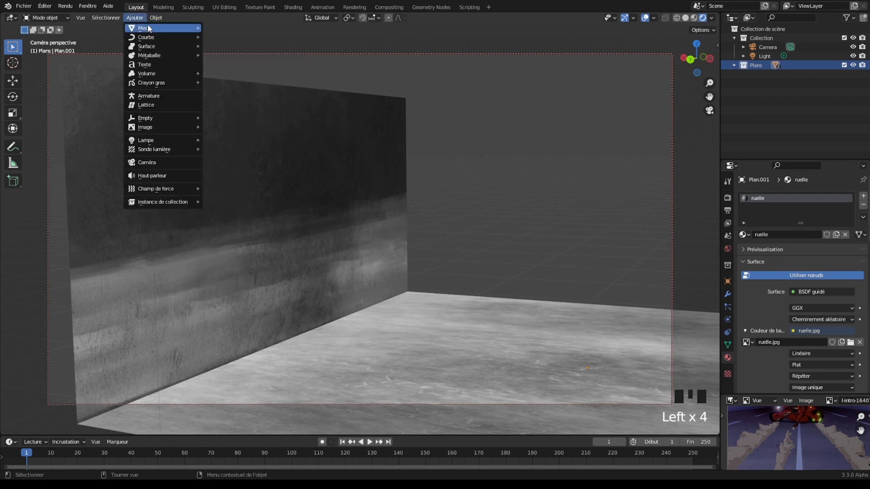
mouse_move(165, 82)
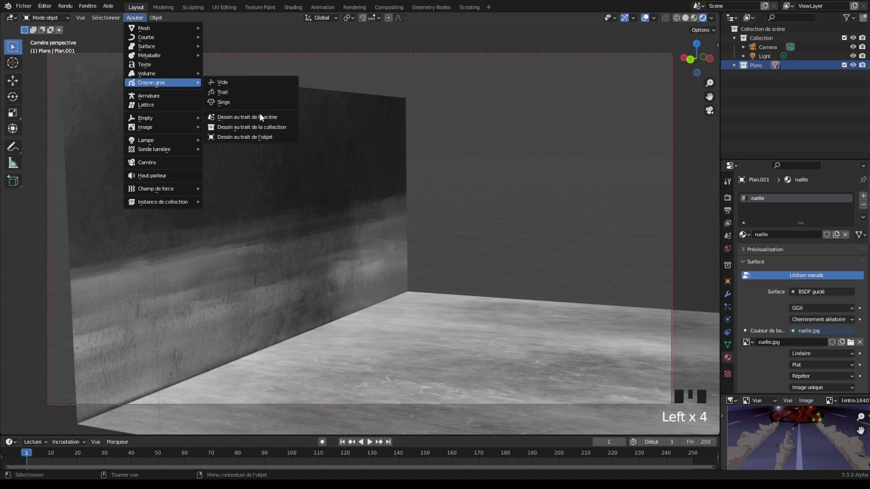
click(261, 129)
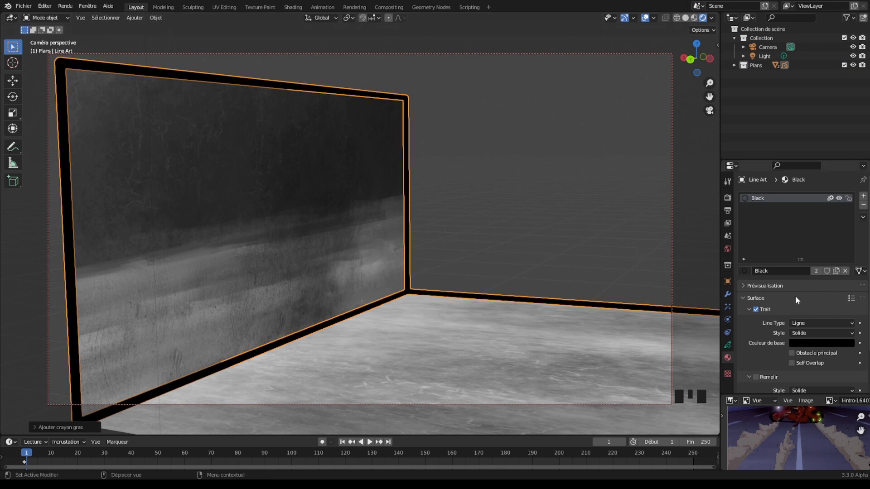
Step: Select the Line Art object inside the Plans collection and examine its Black material's stroke, fill and pass settings
scroll(779, 300, down, 3)
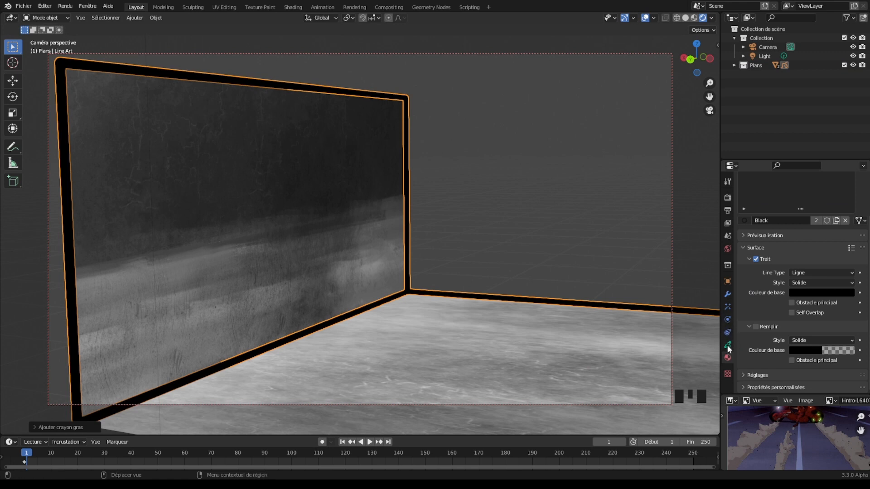
click(757, 66)
click(734, 64)
click(765, 74)
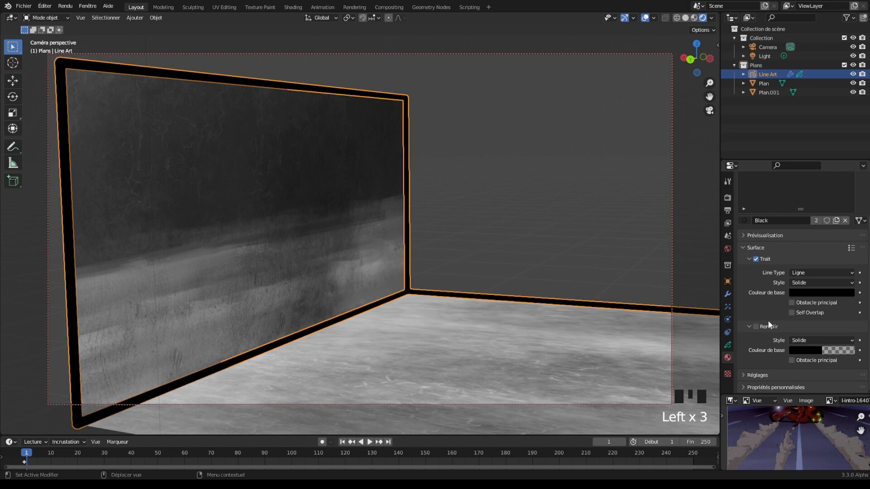
click(749, 376)
scroll(758, 358, down, 1)
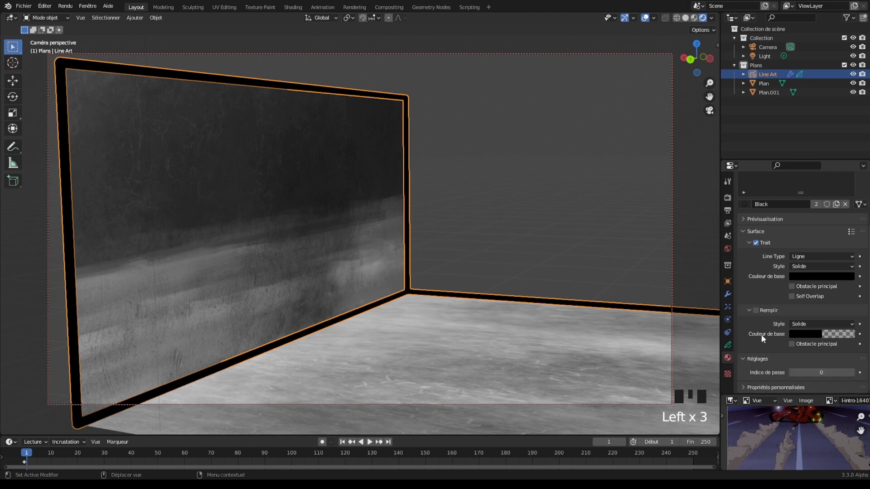
Step: Set the line art's stroke thickness scale to 0.26 in its object data settings
click(727, 345)
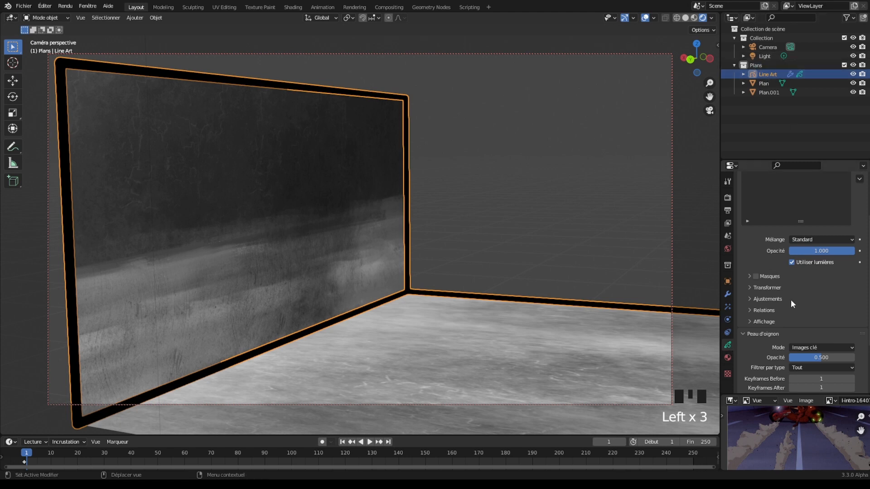
scroll(789, 303, down, 4)
click(745, 363)
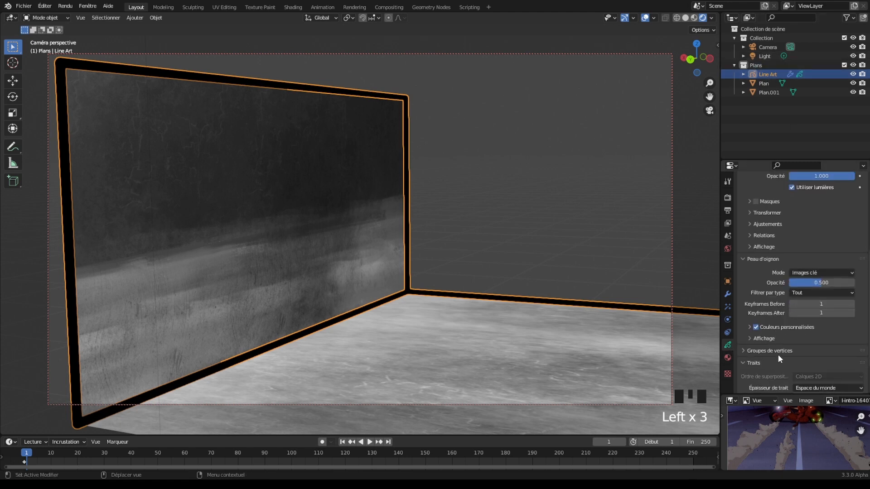
scroll(783, 344, down, 3)
drag(831, 351, 767, 351)
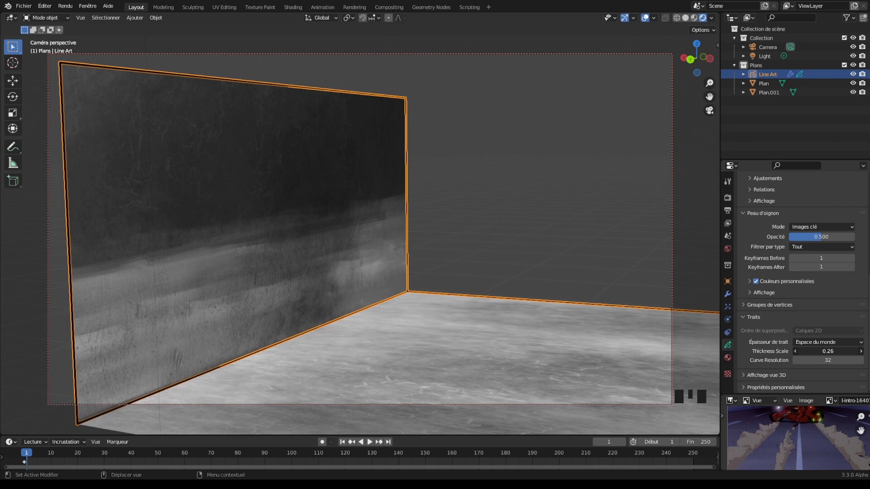
Step: Deselect the line art and move in close along the wall's base to examine the outline where it meets the floor
click(612, 266)
middle_drag(536, 298, 517, 288)
scroll(505, 292, up, 2)
scroll(513, 343, up, 1)
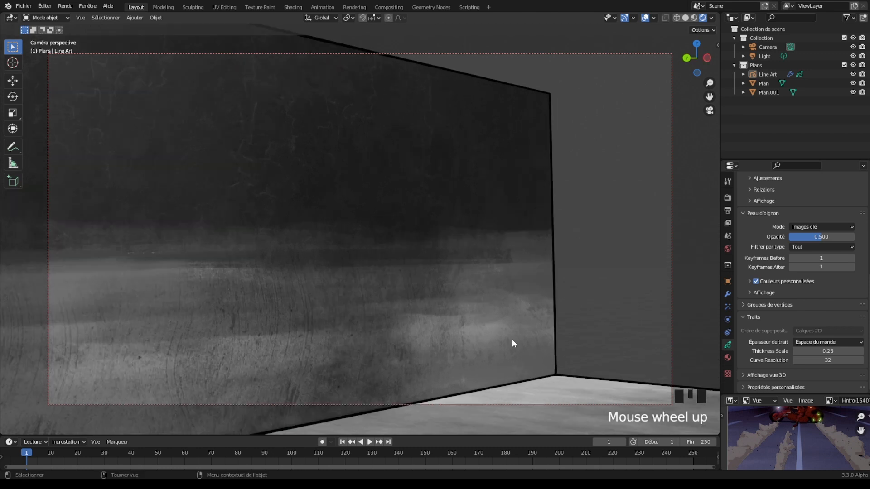
scroll(512, 358, down, 1)
shift+middle_drag(511, 362, 536, 285)
scroll(493, 310, up, 4)
middle_drag(494, 311, 519, 293)
scroll(520, 294, up, 3)
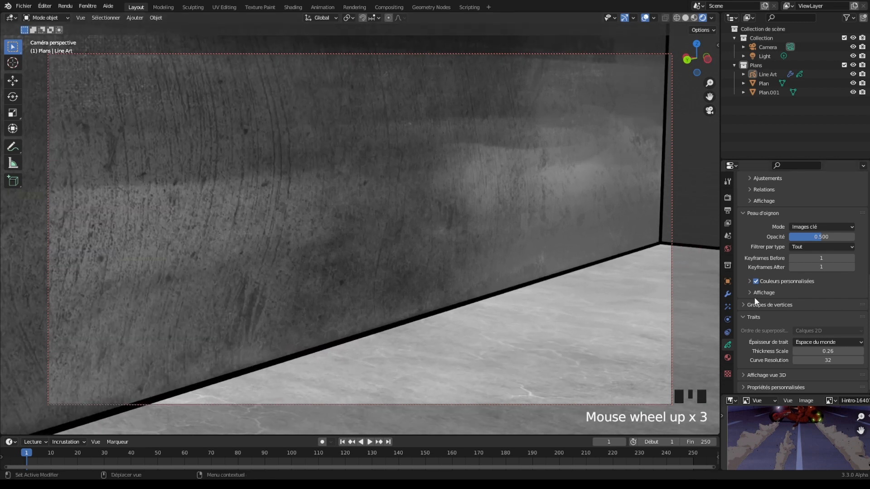
Step: Try the Lines layer at an opacity of 0.619 and vary the strokes' curve resolution
scroll(759, 278, up, 6)
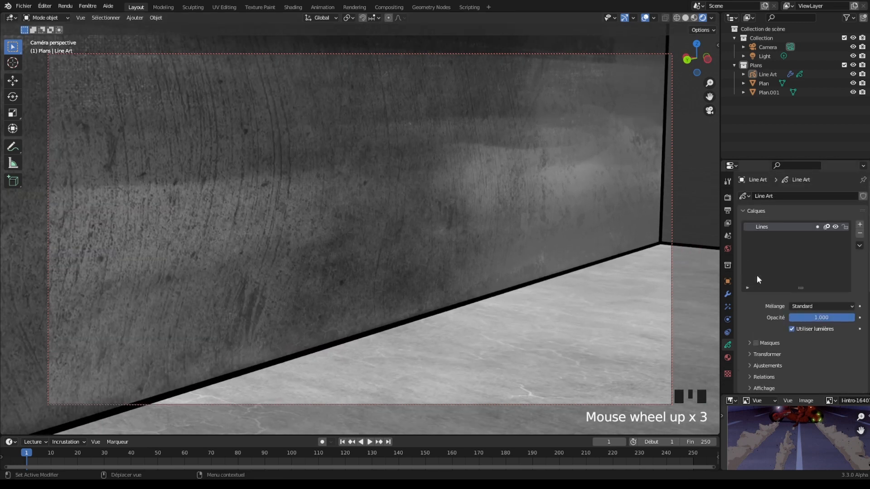
mouse_move(834, 317)
mouse_down()
mouse_move(820, 318)
mouse_move(841, 317)
mouse_move(826, 317)
mouse_up()
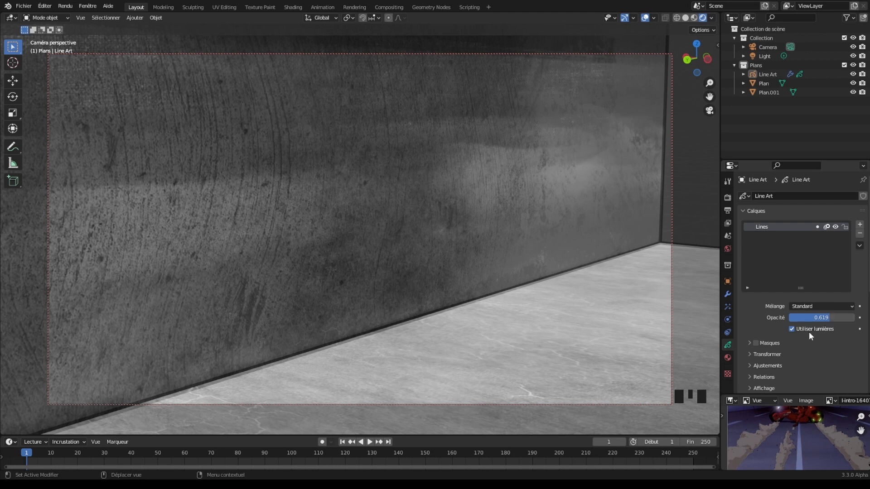
click(792, 330)
click(795, 333)
click(748, 355)
scroll(756, 349, down, 5)
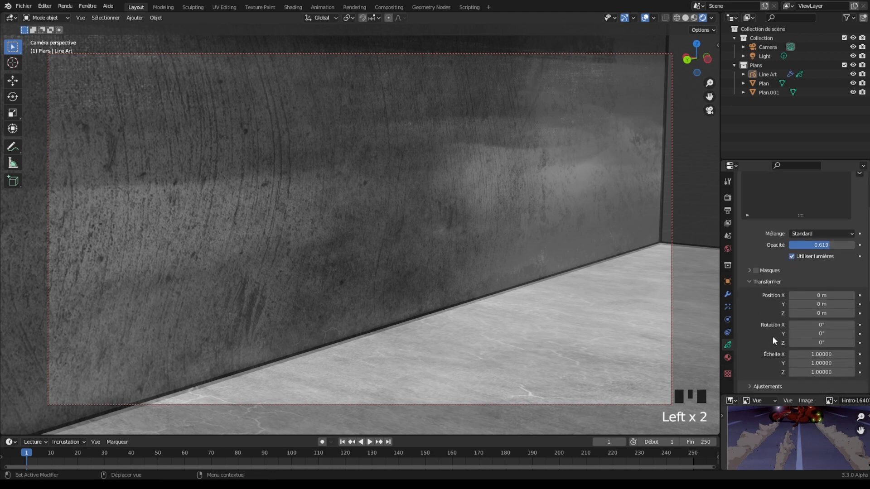
click(749, 246)
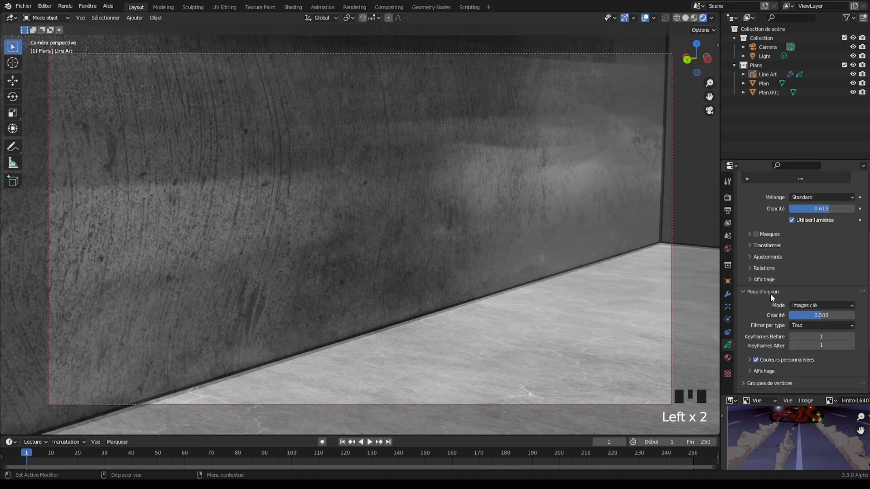
scroll(770, 294, down, 4)
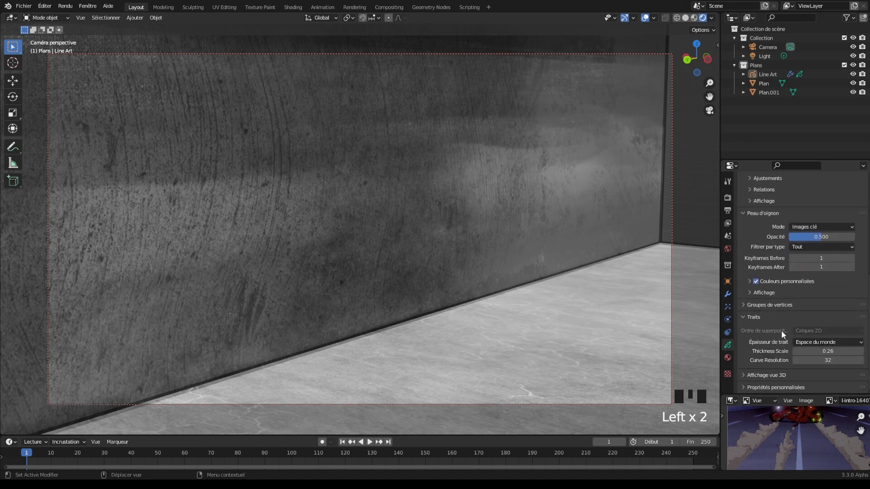
drag(828, 360, 800, 360)
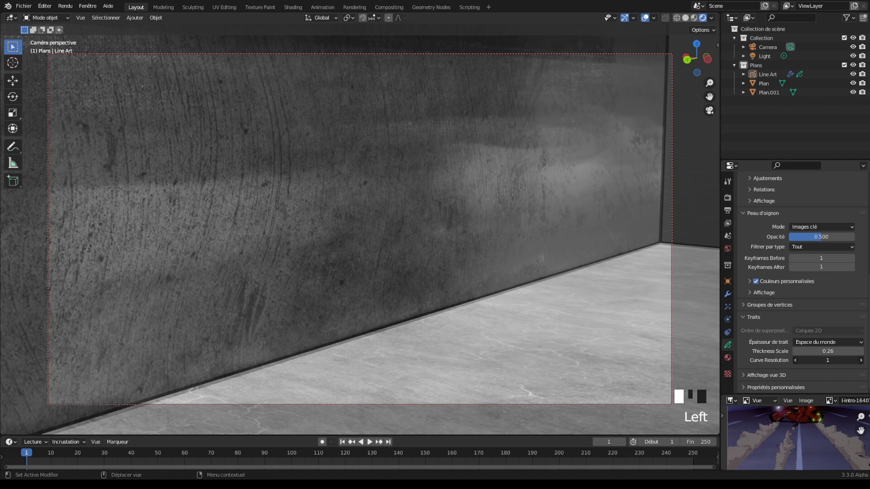
Step: Return the Lines layer's opacity to 1.000 and set the onion skin opacity to 0.000
scroll(827, 301, up, 4)
mouse_move(824, 327)
mouse_down()
mouse_move(854, 327)
mouse_move(833, 325)
mouse_up()
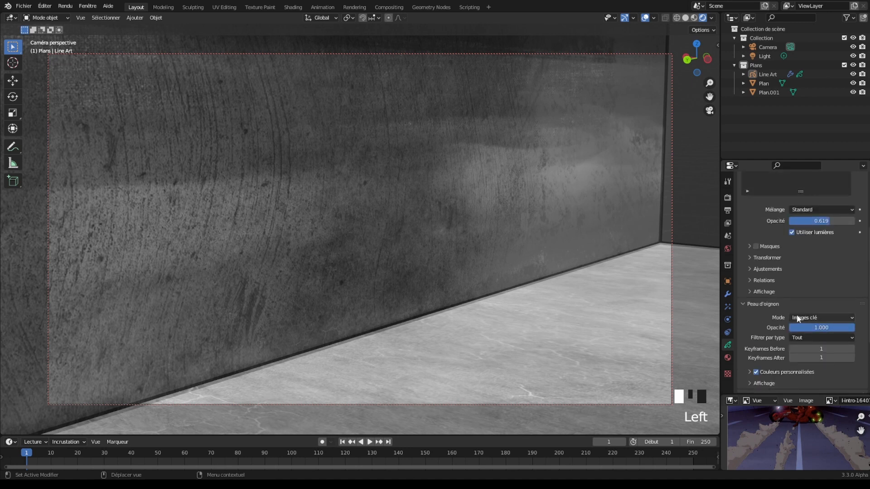
drag(815, 221, 854, 221)
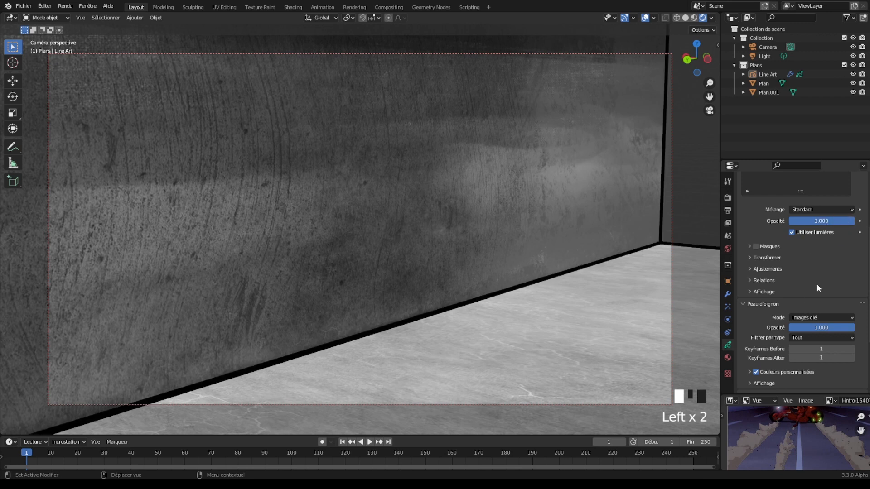
drag(831, 328, 789, 328)
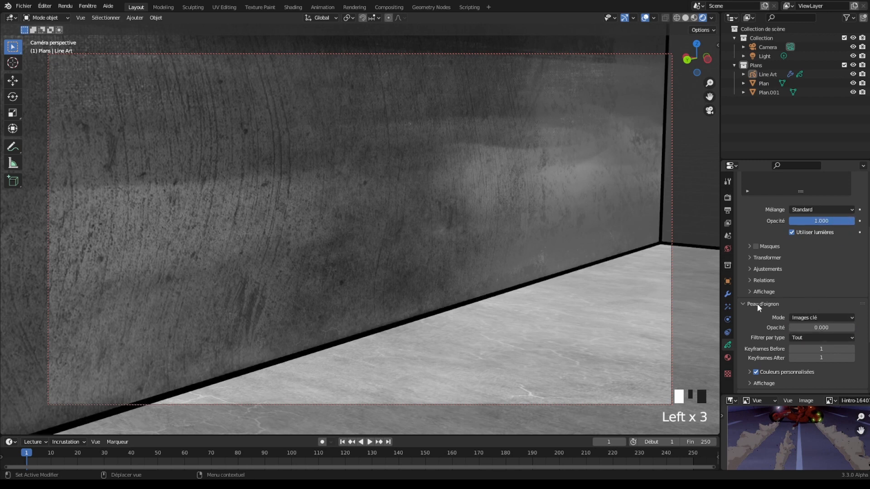
click(742, 304)
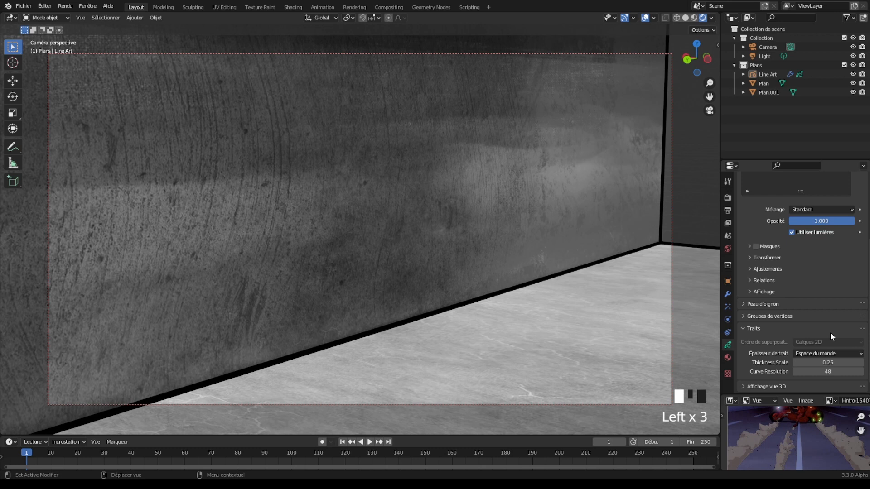
Step: Set the line art strokes' curve resolution to 35 and thickness scale to 0.14
scroll(829, 333, down, 1)
drag(832, 360, 811, 360)
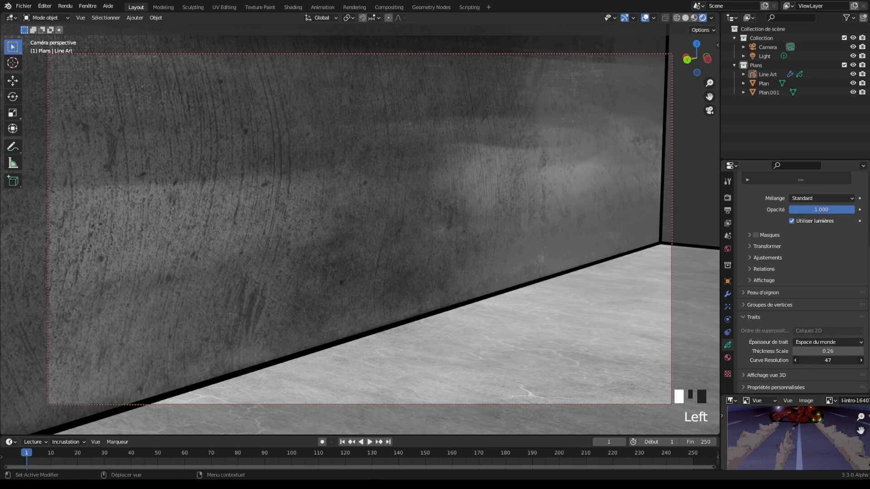
mouse_move(828, 351)
mouse_down()
mouse_move(811, 351)
mouse_move(818, 351)
mouse_up()
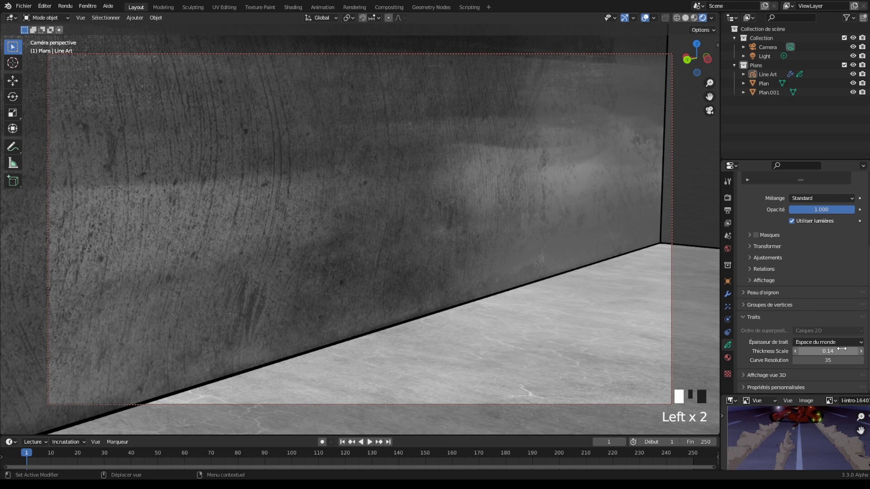
Step: Examine the line art's 3D viewport display and layer settings, leaving both sections collapsed
click(746, 375)
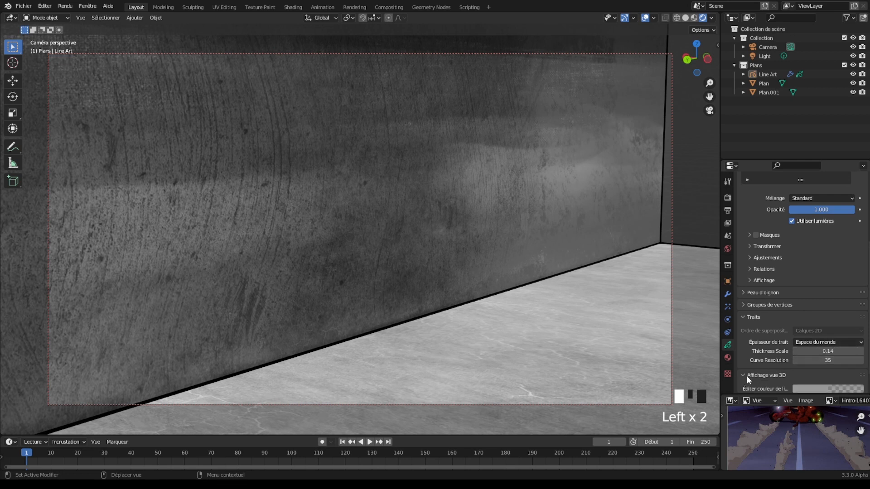
scroll(746, 374, down, 2)
click(741, 346)
scroll(766, 347, up, 8)
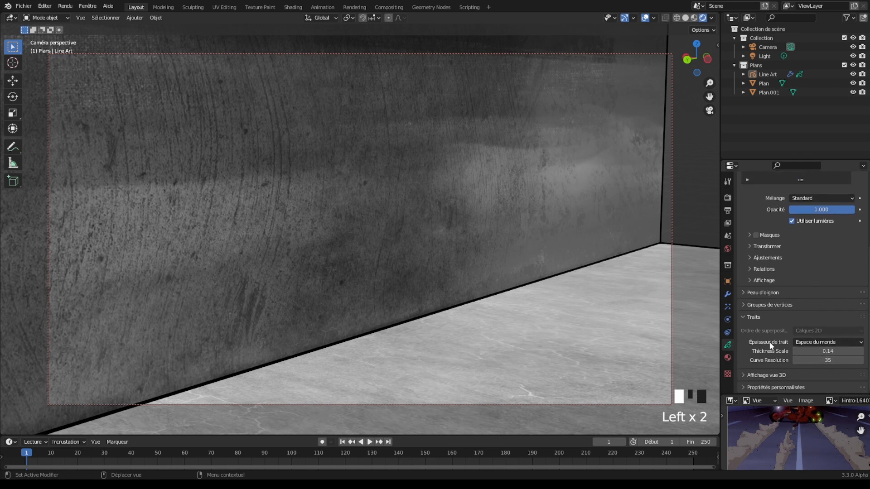
click(742, 211)
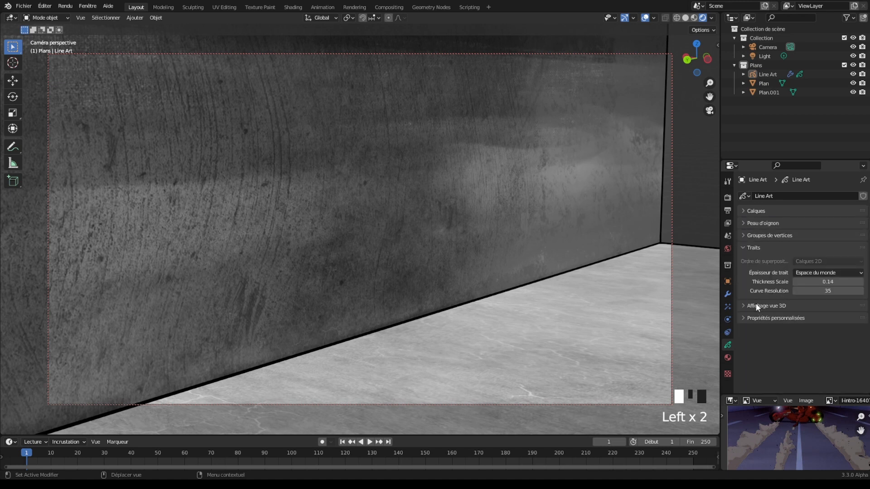
click(744, 211)
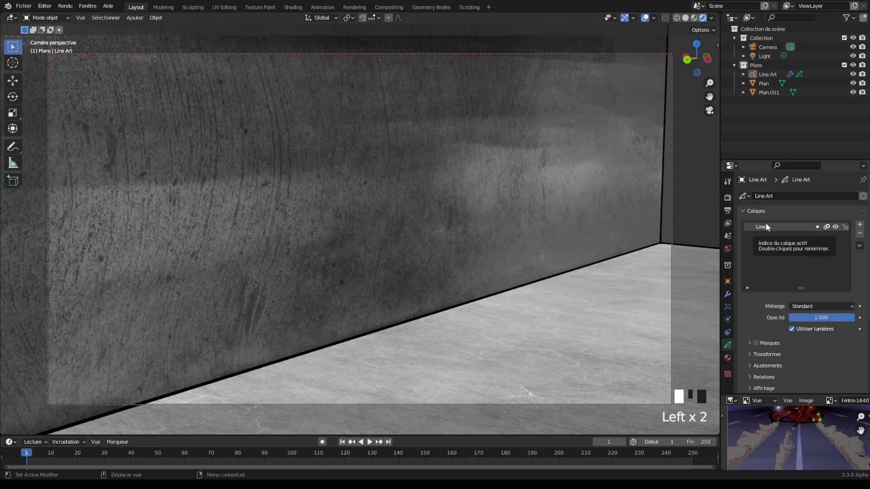
click(742, 211)
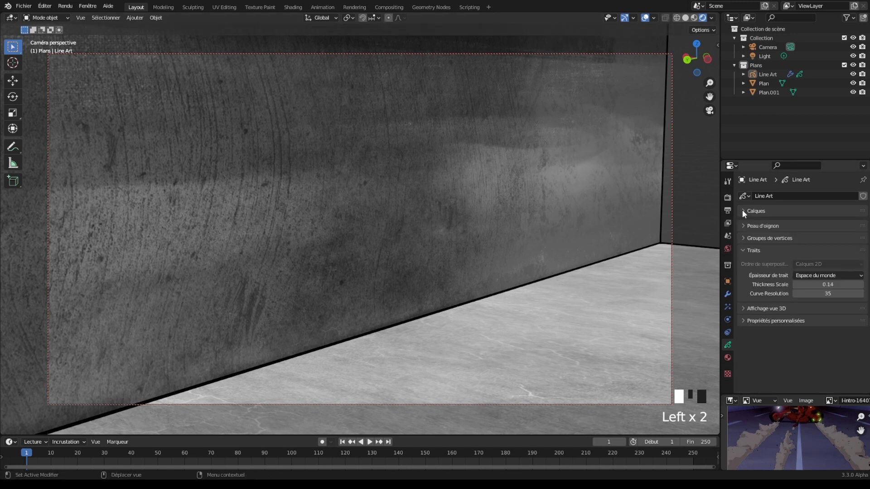
Step: Pull back and orbit until the whole alley and the other plane are in view, and select the point light
scroll(604, 293, down, 4)
middle_drag(488, 312, 384, 145)
scroll(470, 299, down, 2)
scroll(485, 304, down, 2)
scroll(494, 317, down, 9)
click(617, 325)
click(338, 71)
middle_drag(520, 214, 532, 253)
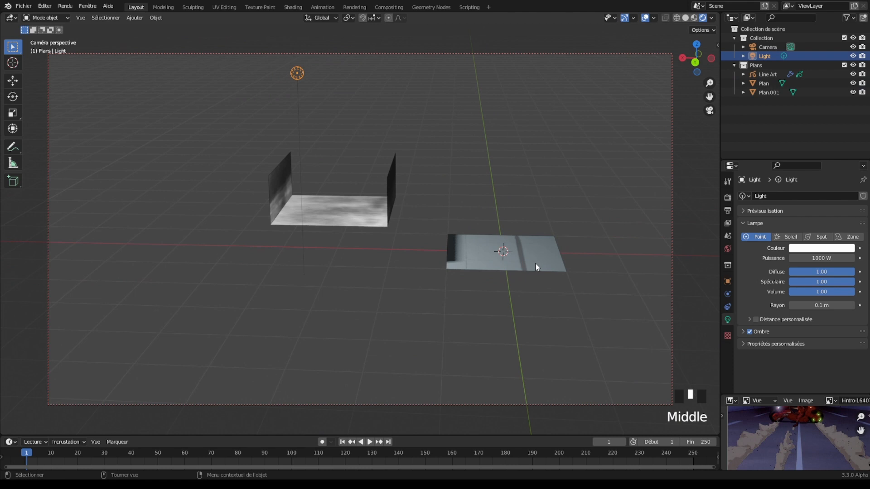
Step: Duplicate the point light, place the copy above the separate plane, and enlarge the copy's radius to 3.23 m
key(shift+d)
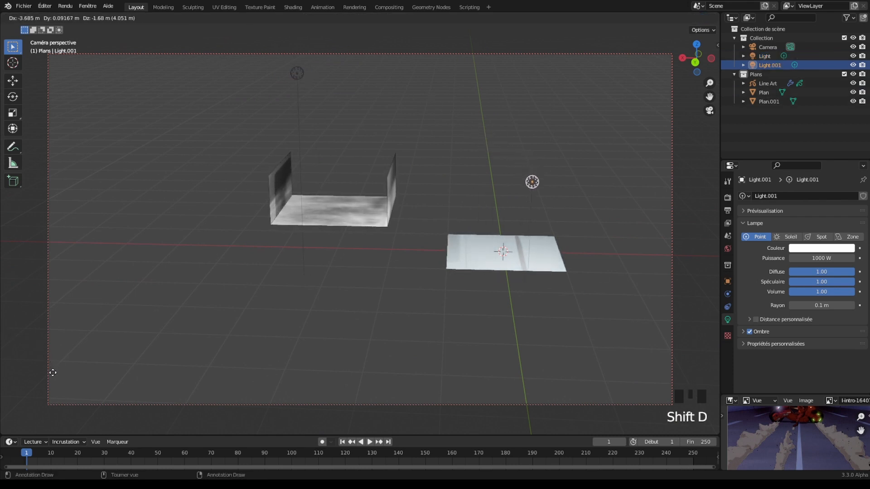
click(26, 401)
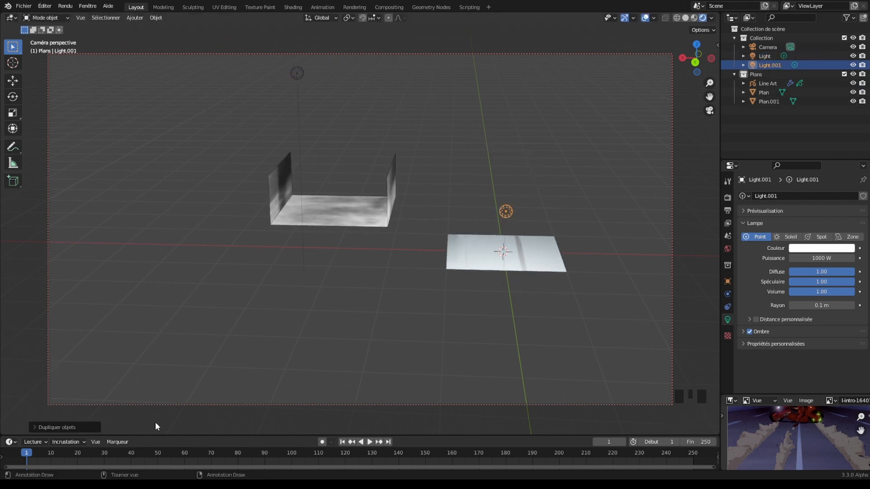
drag(815, 305, 867, 305)
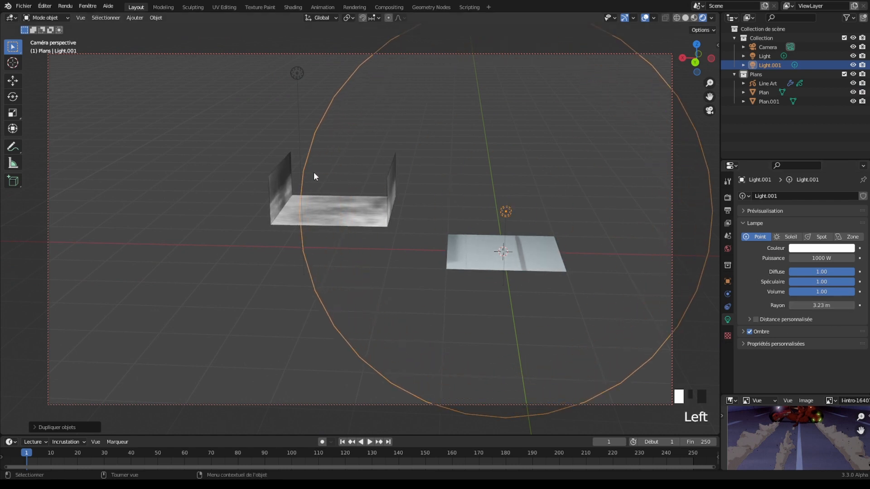
Step: Set the duplicated light's power to 400 W
drag(821, 258, 806, 258)
click(820, 259)
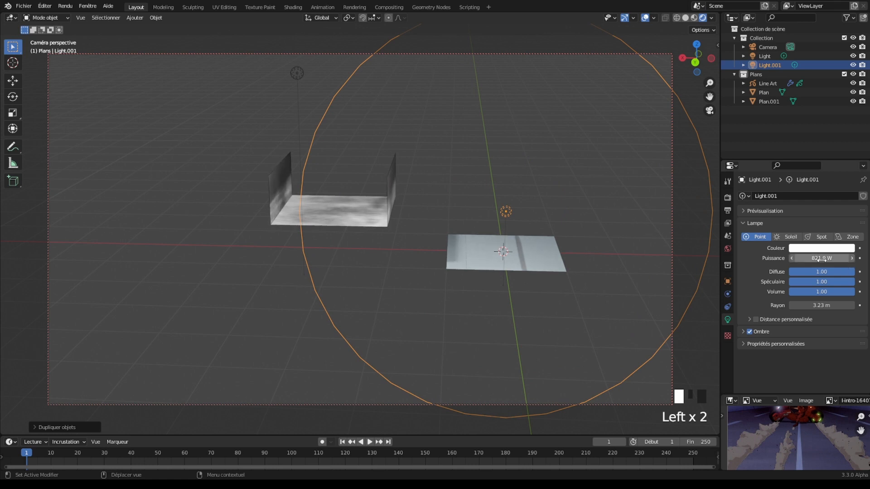
text(400)
key(Return)
click(551, 298)
click(516, 216)
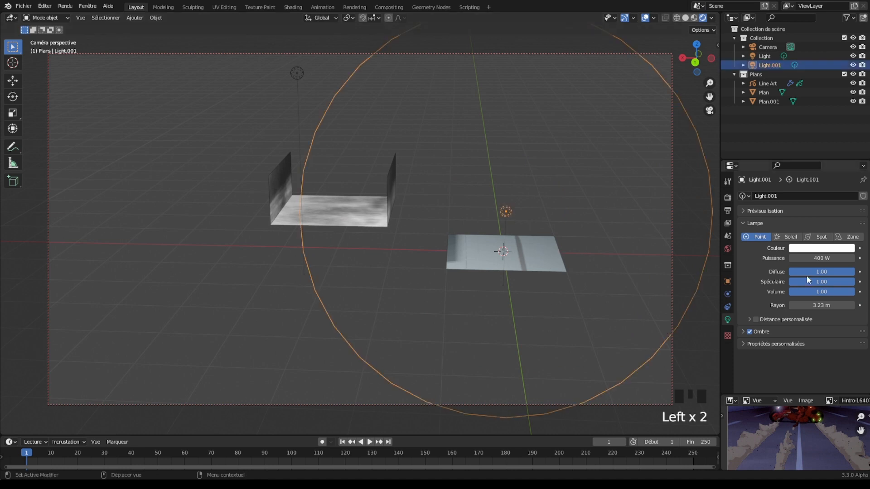
Step: Reduce the duplicated light's radius to 1.47 m and set its power to 100 W
drag(820, 305, 816, 305)
middle_drag(539, 278, 388, 278)
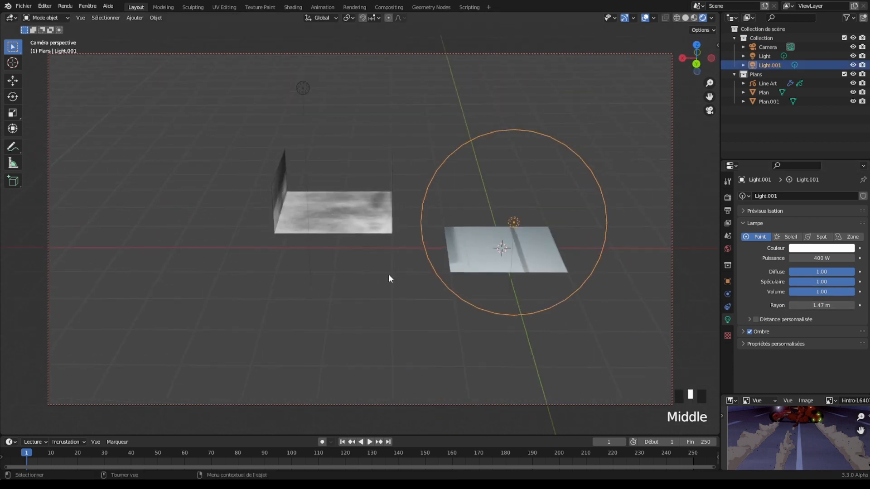
click(811, 257)
text(100)
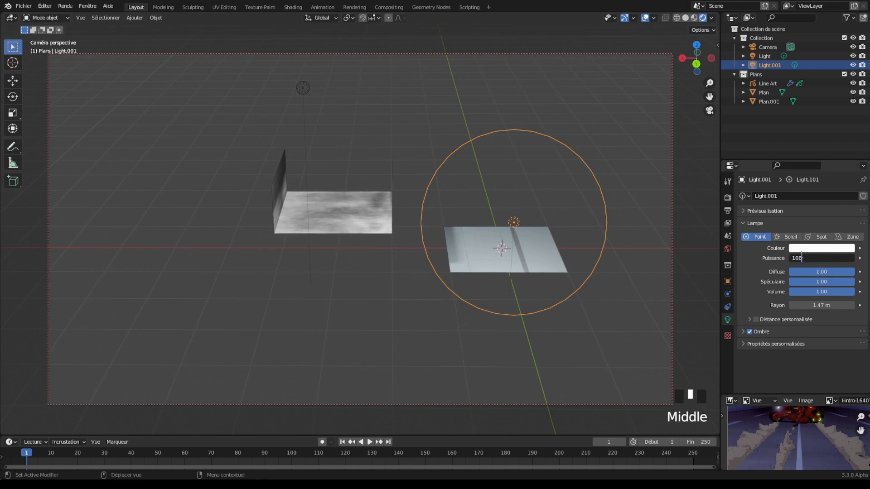
key(Return)
click(507, 276)
click(507, 276)
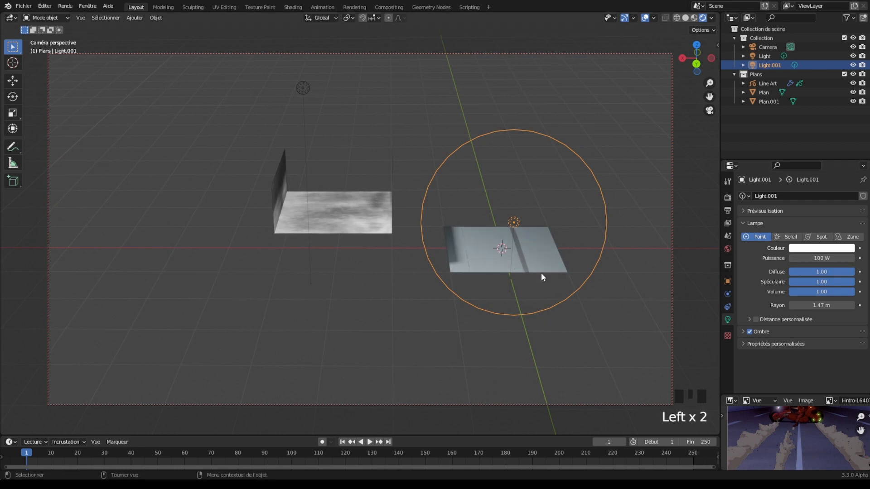
Step: Move the duplicated light and the separate plane together along the X axis, farther away from the alley
click(519, 224)
click(526, 227)
click(515, 221)
shift+click(547, 243)
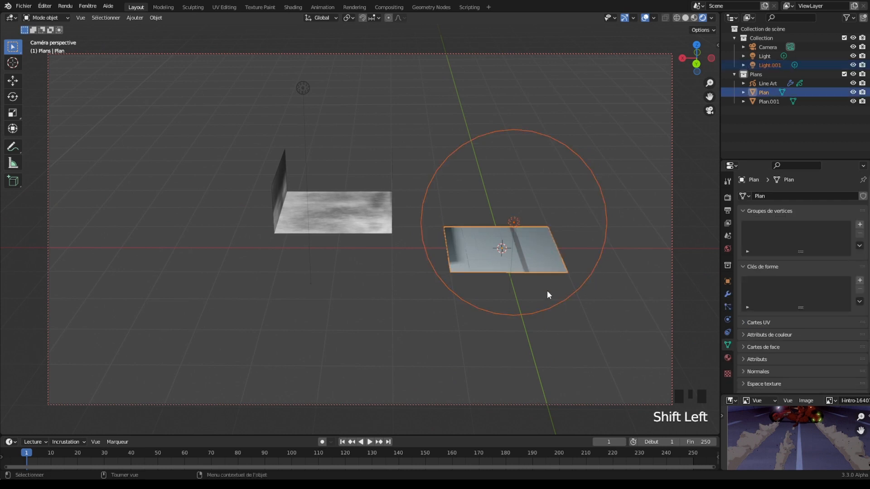
key(g)
key(x)
click(703, 296)
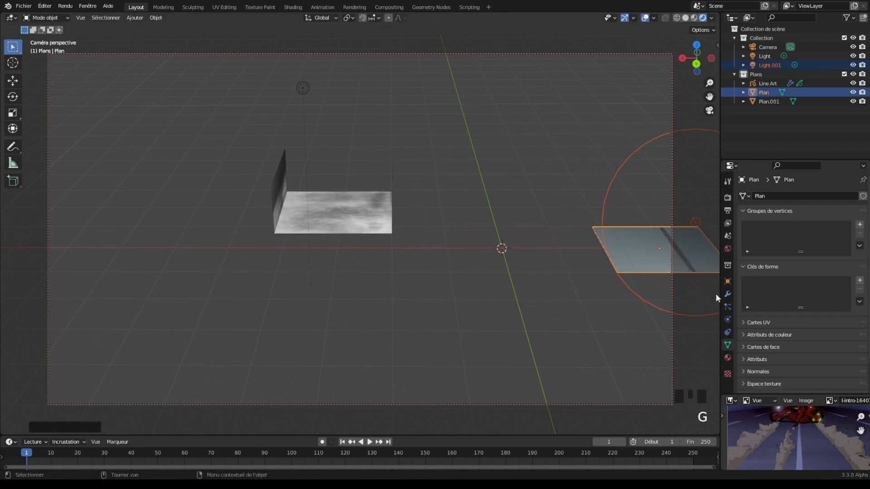
click(625, 344)
Step: Examine the alley's floor and wall textures and their black outlines up close from several angles
middle_drag(625, 345, 588, 320)
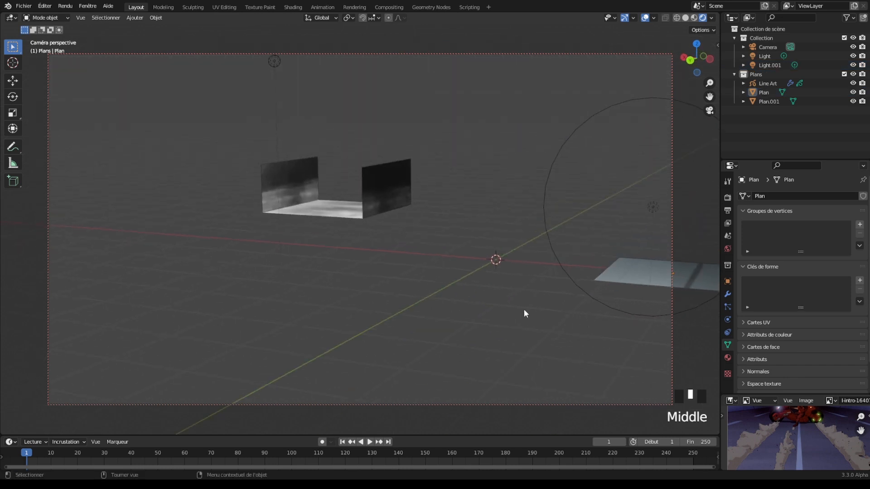
scroll(510, 298, up, 5)
shift+middle_drag(428, 254, 533, 383)
scroll(481, 332, up, 5)
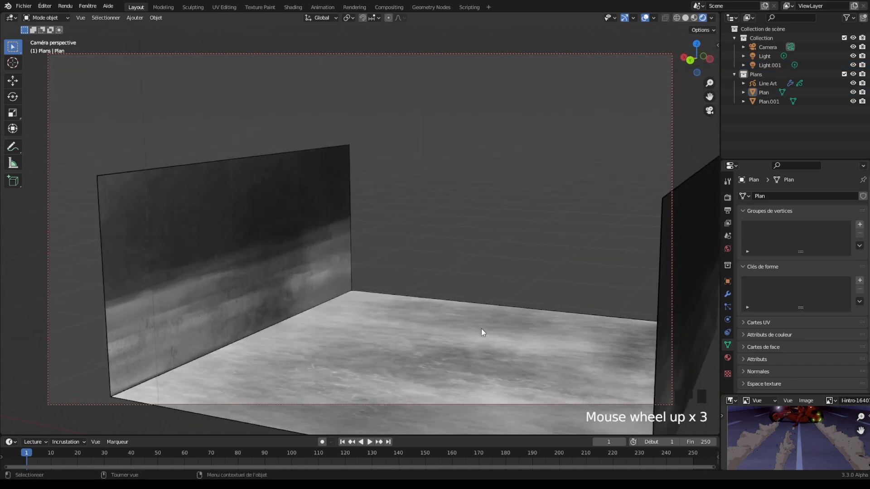
middle_drag(481, 332, 428, 190)
scroll(441, 335, up, 2)
scroll(406, 176, down, 2)
scroll(417, 172, up, 2)
scroll(455, 168, down, 1)
scroll(425, 195, down, 3)
scroll(461, 197, up, 2)
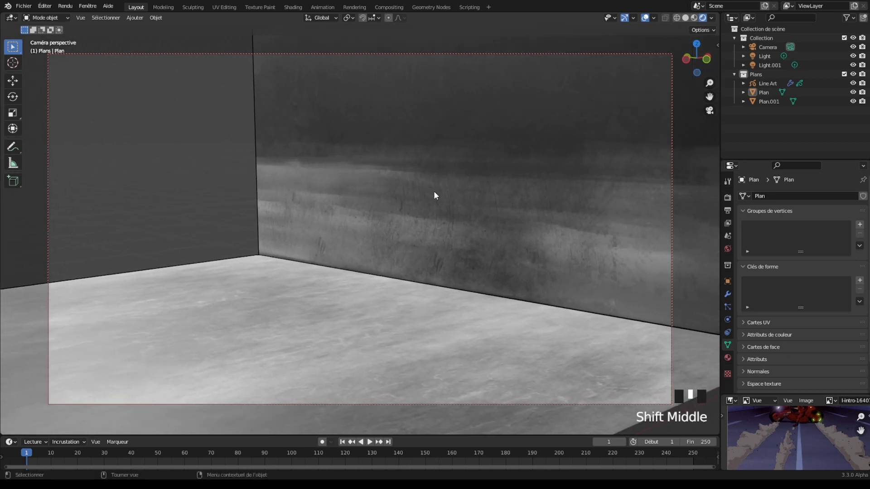